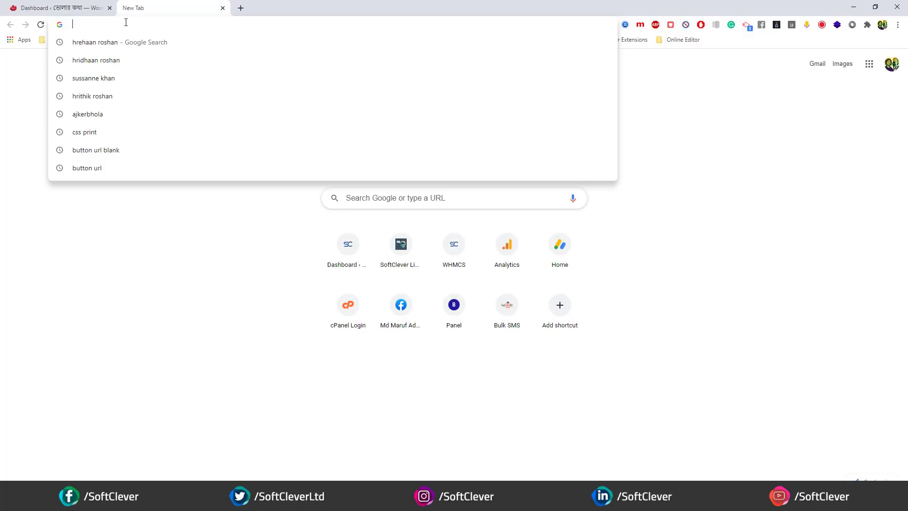
- Load business.facebook.com from the 'bus' address completion and return to its Business Manager tab
key("Escape")
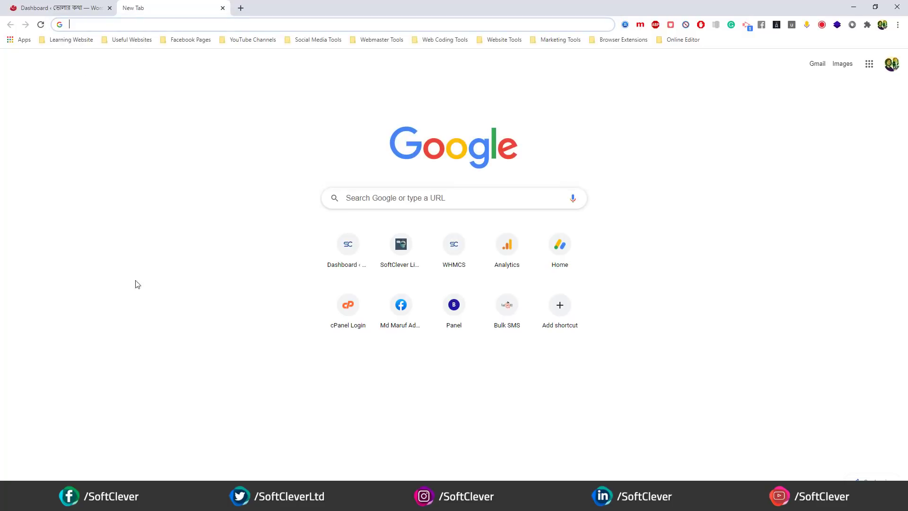
type("business.facebook.com")
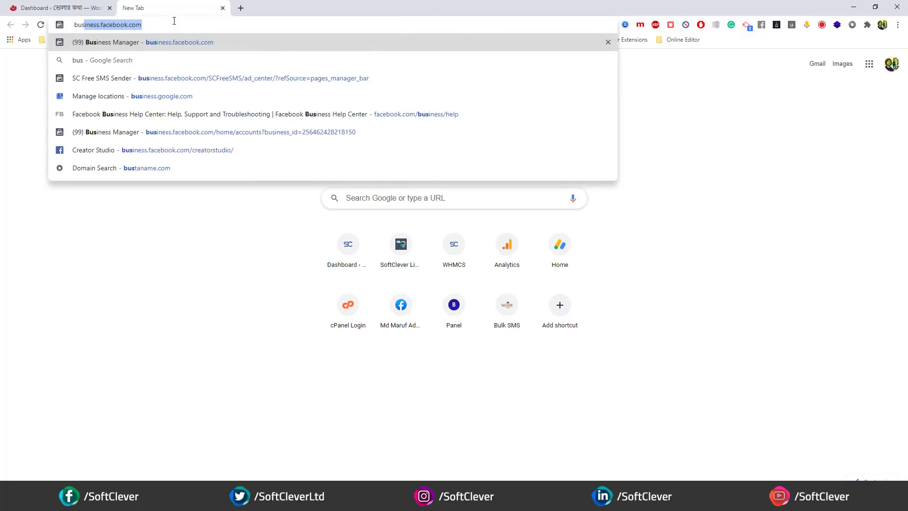
key("Return")
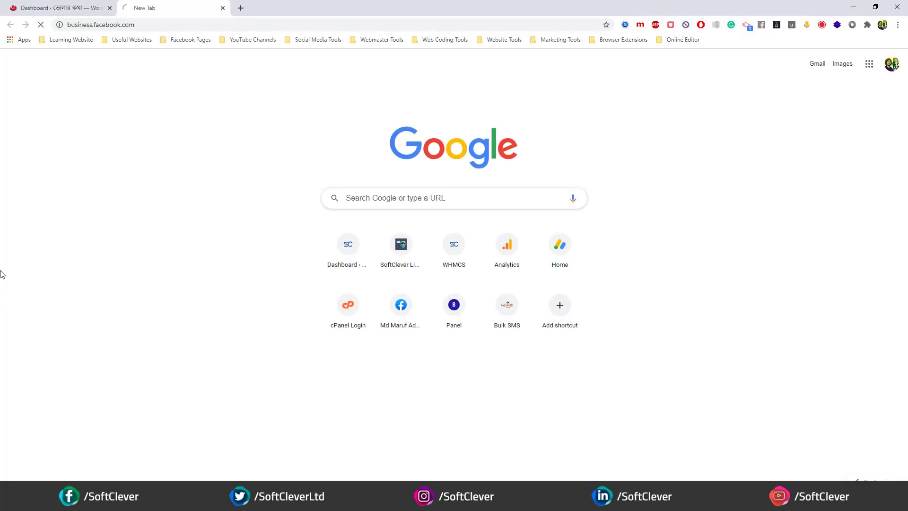
left_click(240, 8)
left_click(174, 7)
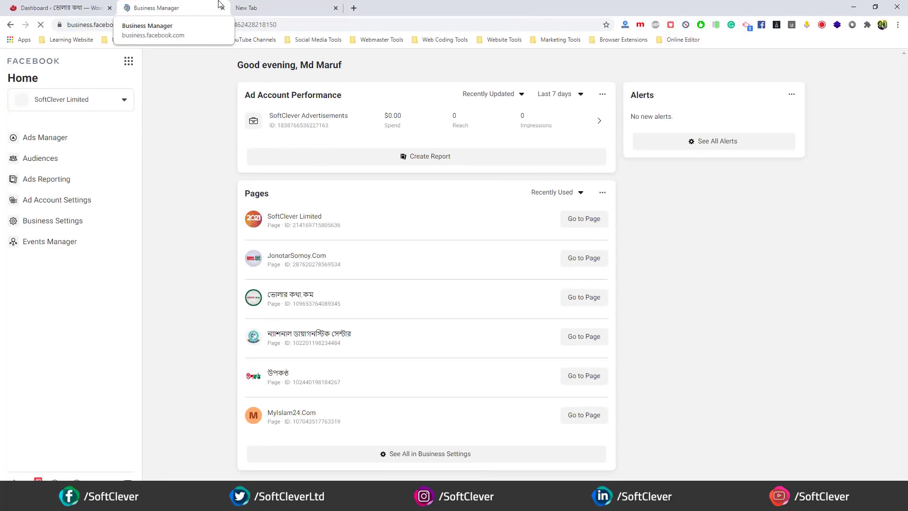
- Open Business Settings and review the SoftClever Limited Business Info page
left_click(63, 226)
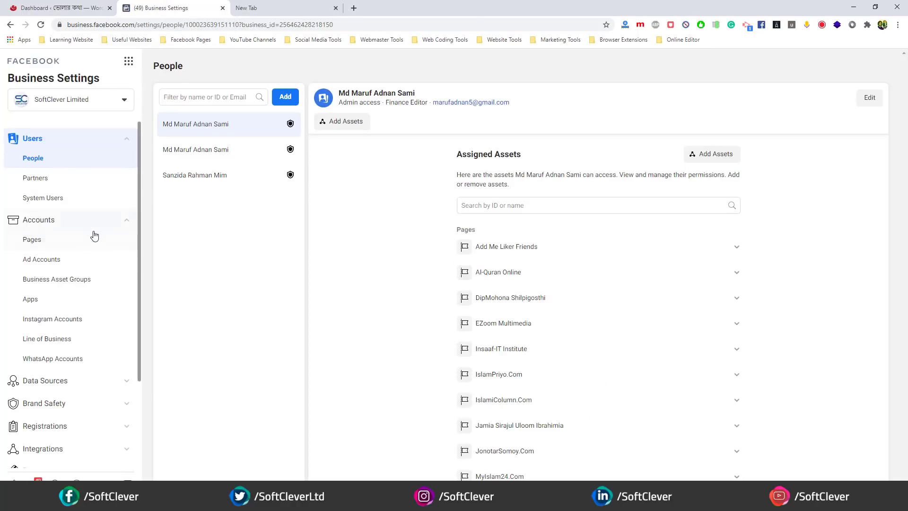
scroll(99, 237, "down", 3)
scroll(65, 179, "up", 3)
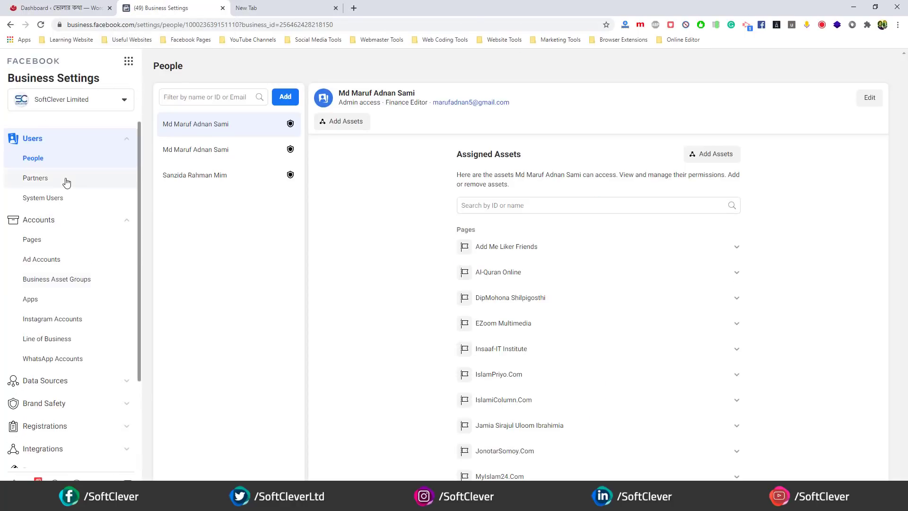
scroll(65, 179, "down", 3)
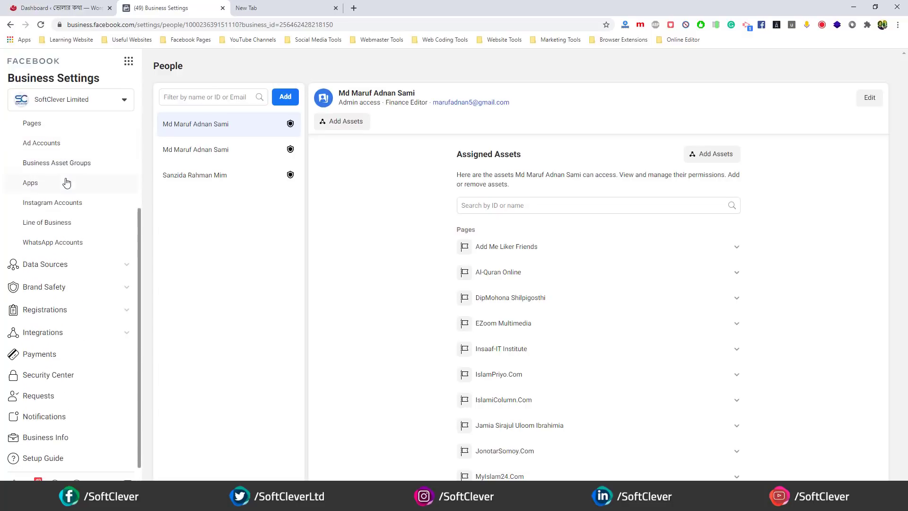
left_click(42, 439)
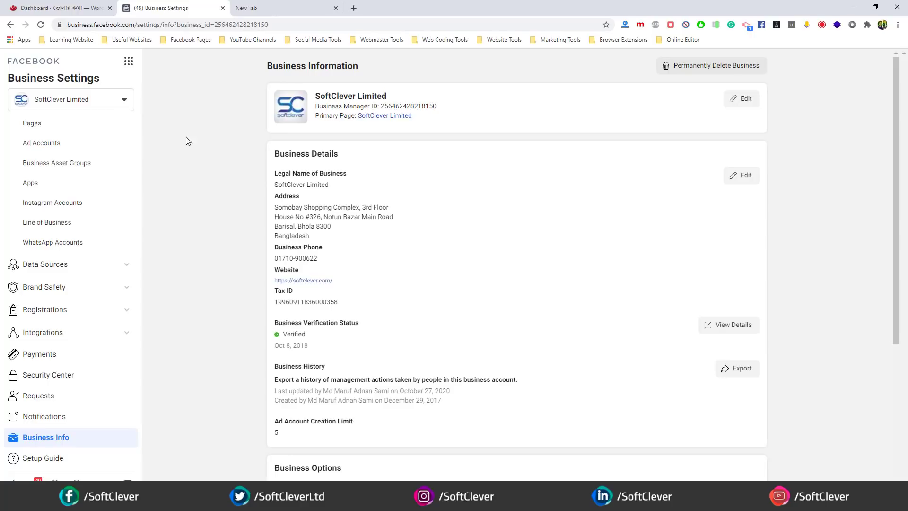
scroll(177, 142, "down", 2)
scroll(320, 250, "down", 2)
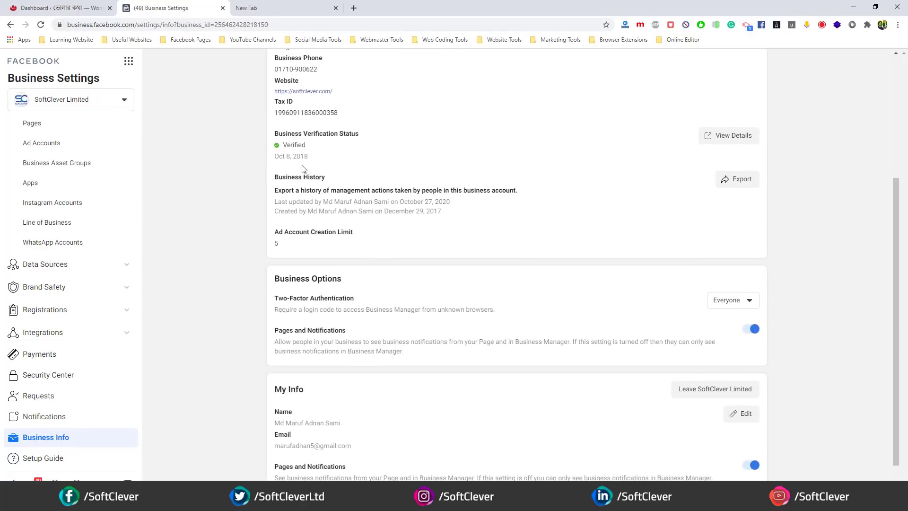
left_click_drag(278, 133, 308, 157)
left_click(288, 144)
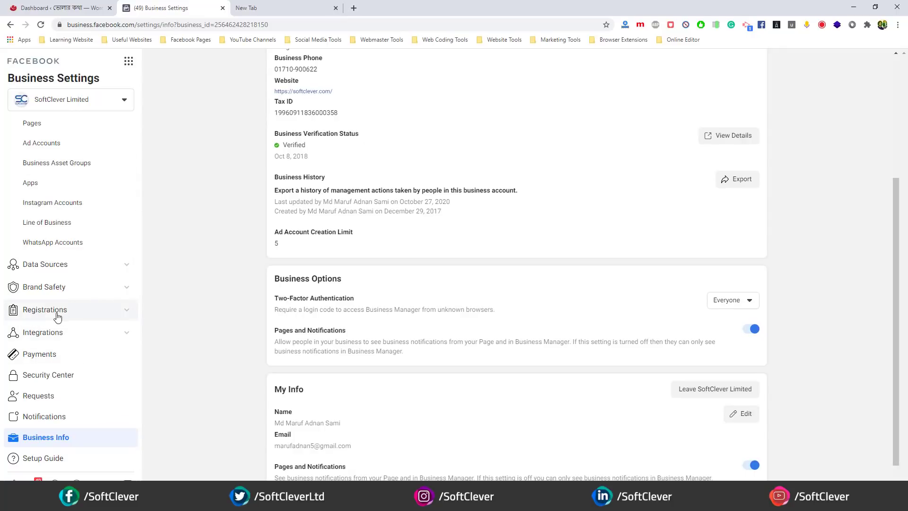
scroll(47, 338, "up", 2)
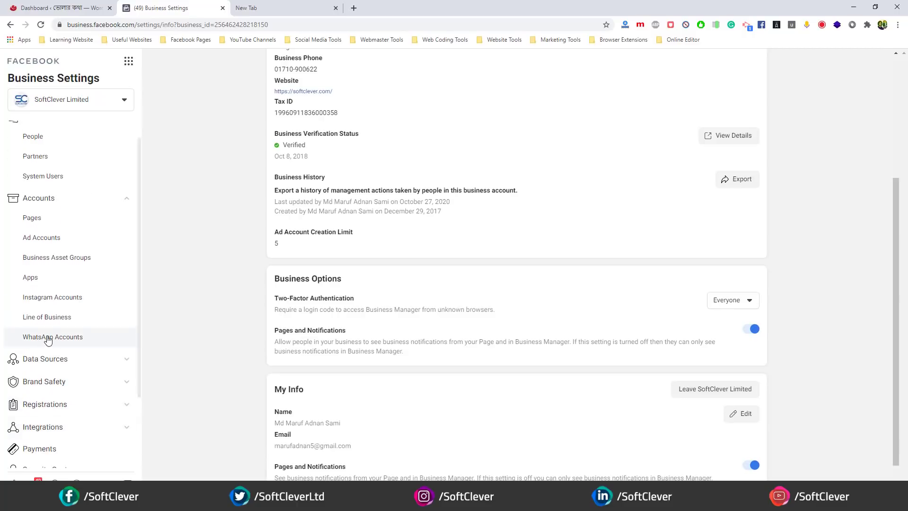
scroll(52, 335, "down", 2)
- Under Registrations, view News Pages showing JonotarSomoy.Com's verified registration details
left_click(50, 318)
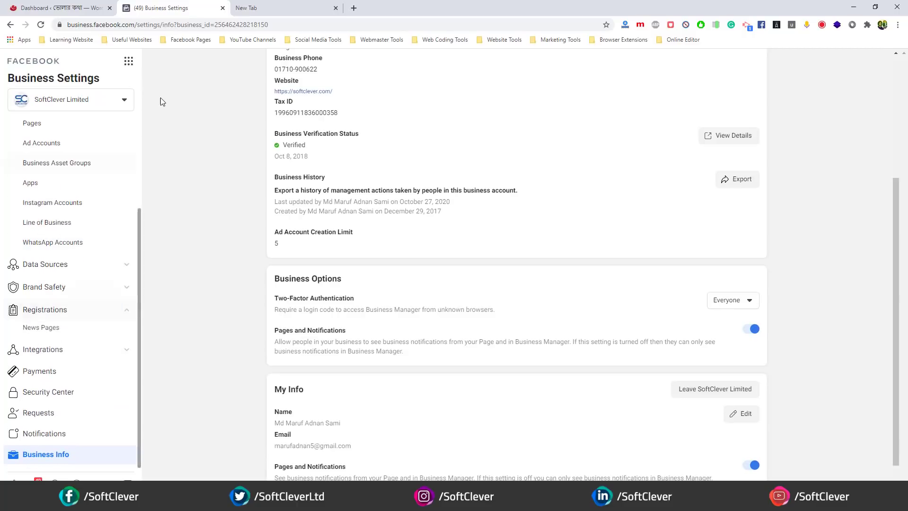
left_click(41, 330)
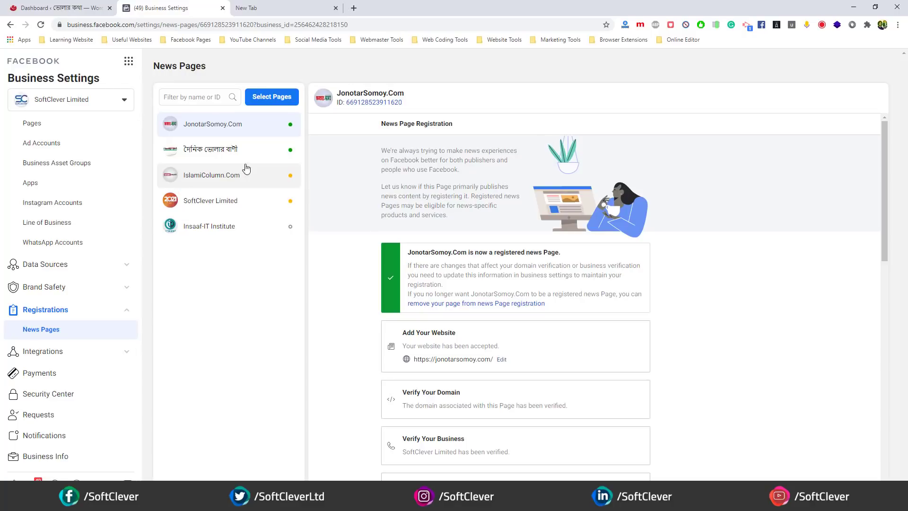
scroll(54, 199, "up", 3)
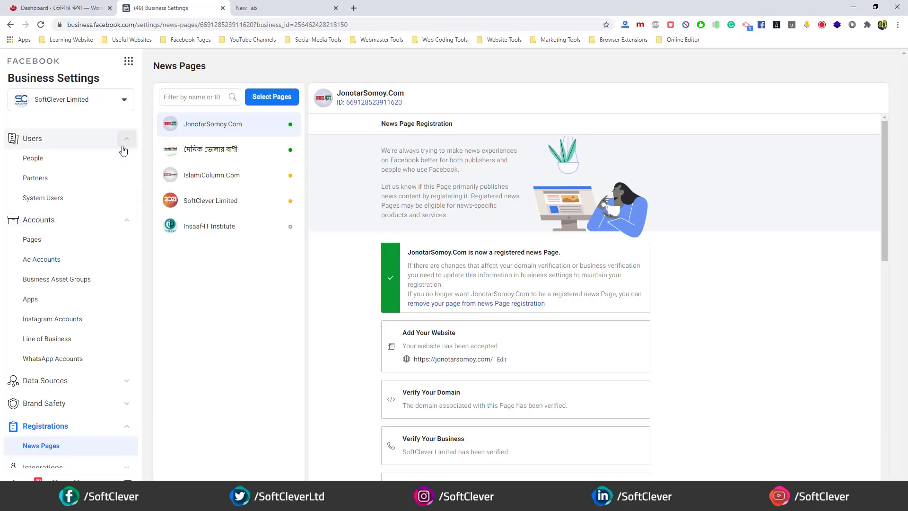
scroll(81, 240, "down", 3)
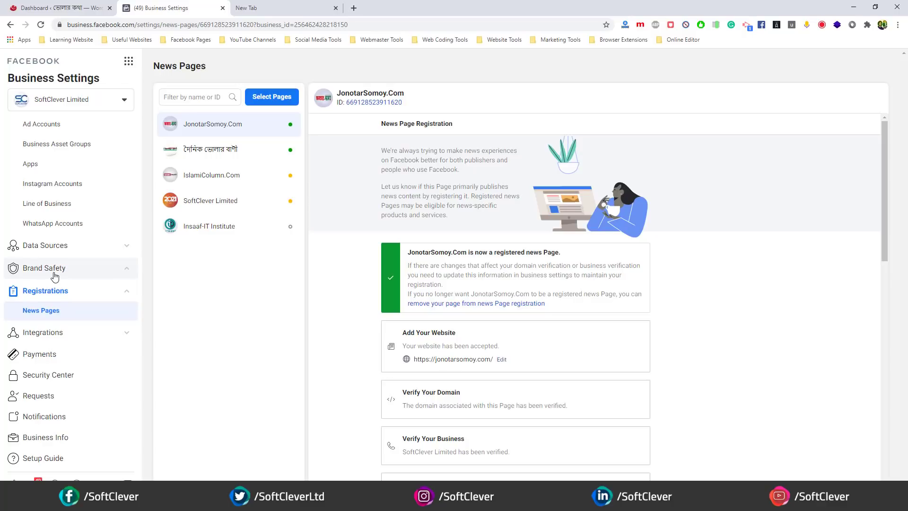
- Open Brand Safety > Domains and start adding a new domain
left_click(54, 273)
left_click(40, 289)
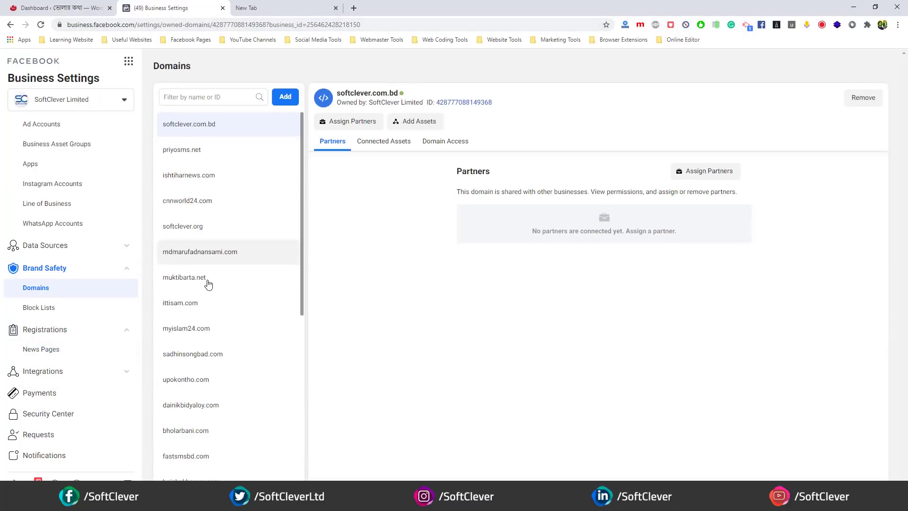
scroll(225, 280, "down", 4)
scroll(250, 260, "up", 4)
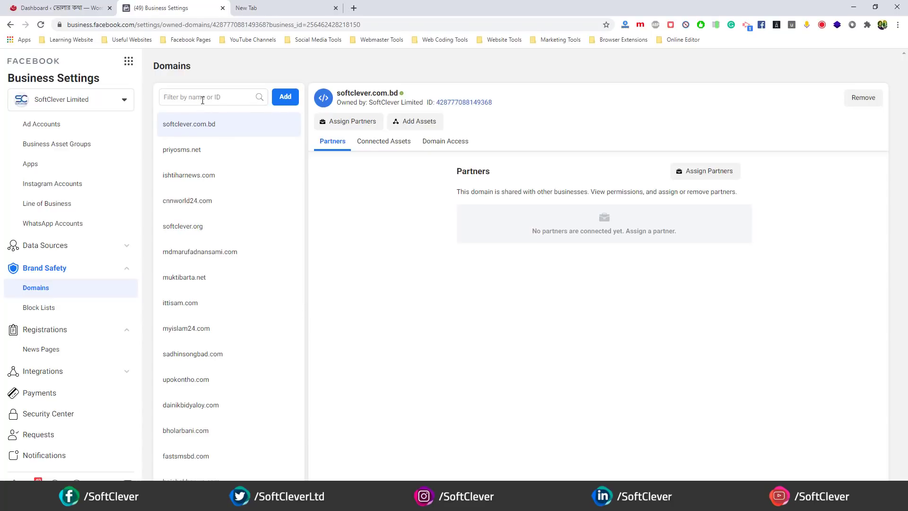
left_click(285, 96)
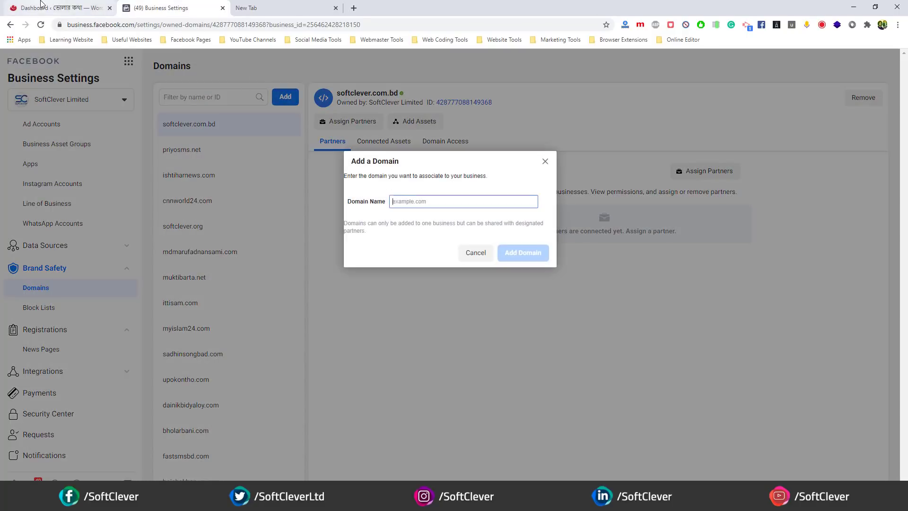
- Add bholarkotha.com as a domain and copy its meta-tag verification code
left_click(57, 7)
left_click_drag(117, 24, 48, 36)
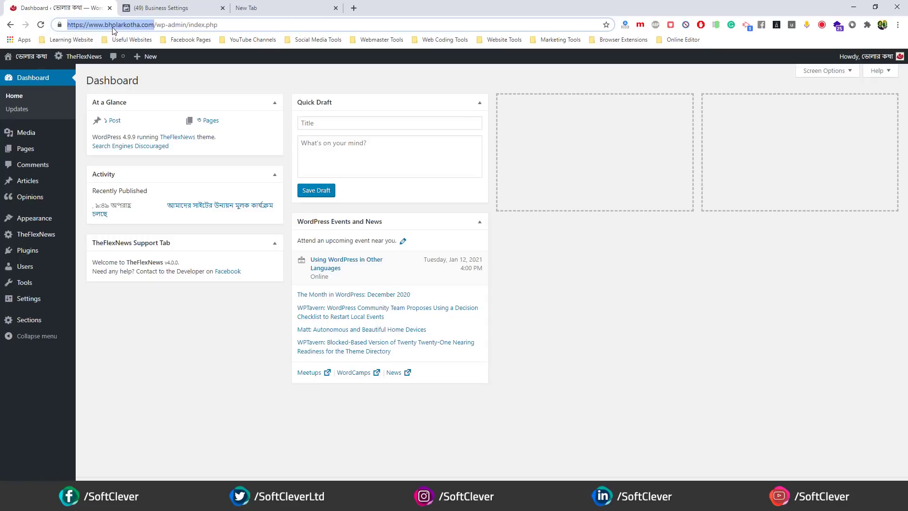
left_click_drag(104, 25, 154, 25)
key("ctrl+c")
left_click(161, 8)
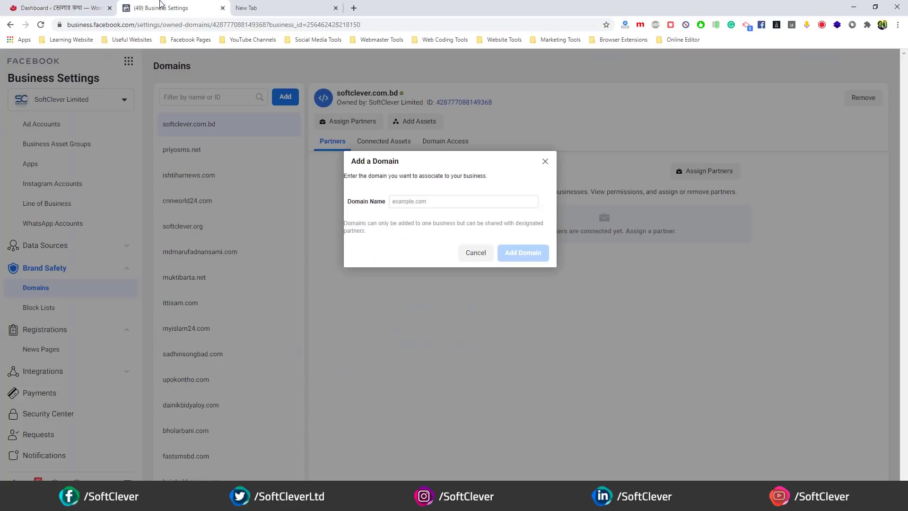
left_click(463, 201)
key("ctrl+v")
left_click(517, 254)
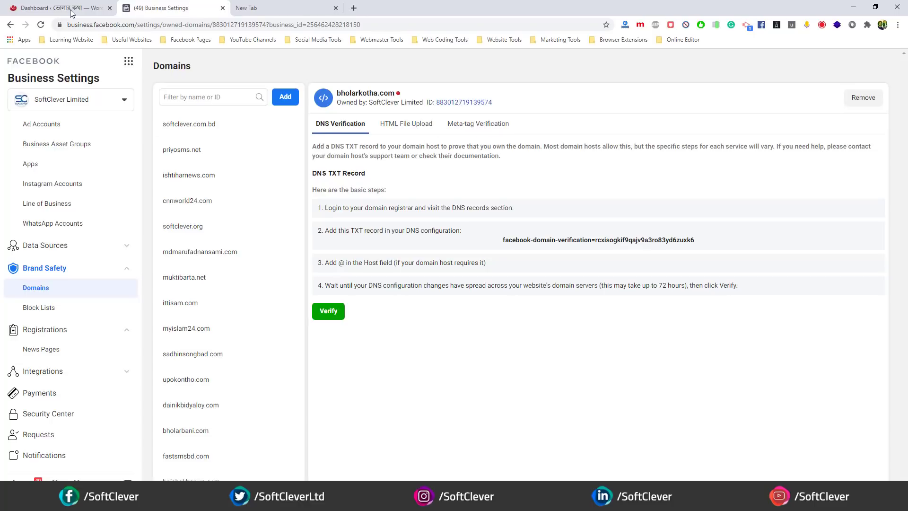
left_click(475, 126)
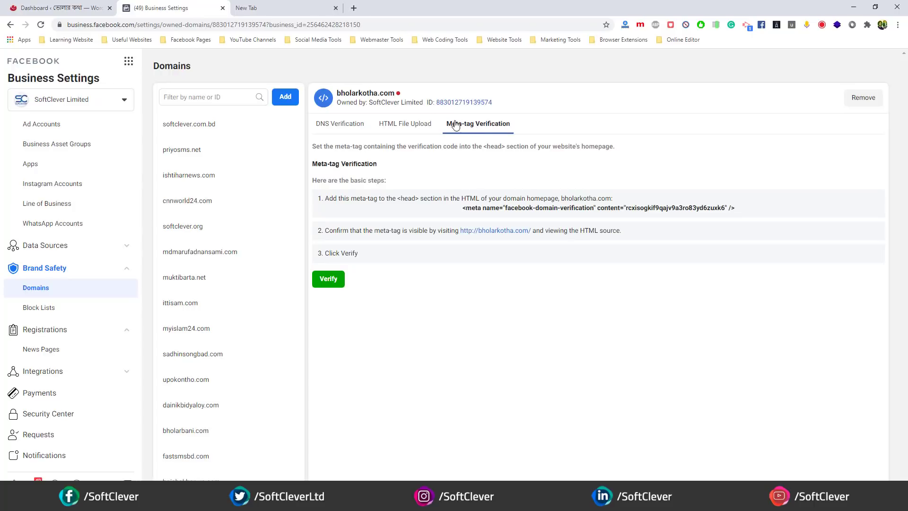
left_click(543, 211)
- Paste the verification meta tag into TheFlexNews Website Meta Section's Additional Meta field and save
left_click(57, 8)
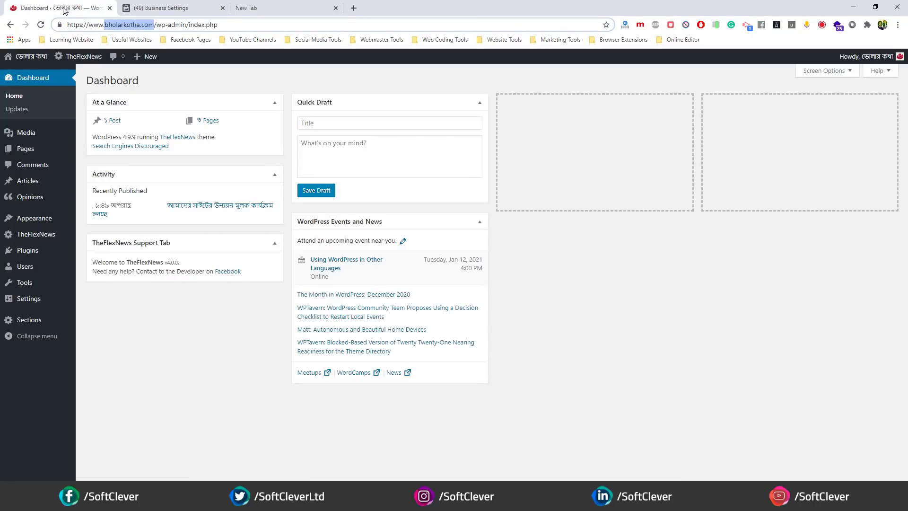
mouse_move(36, 235)
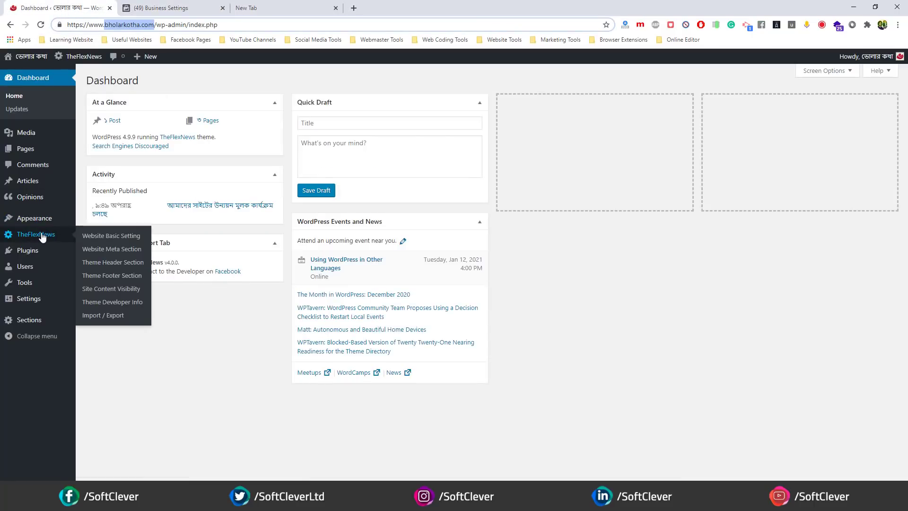
left_click(107, 252)
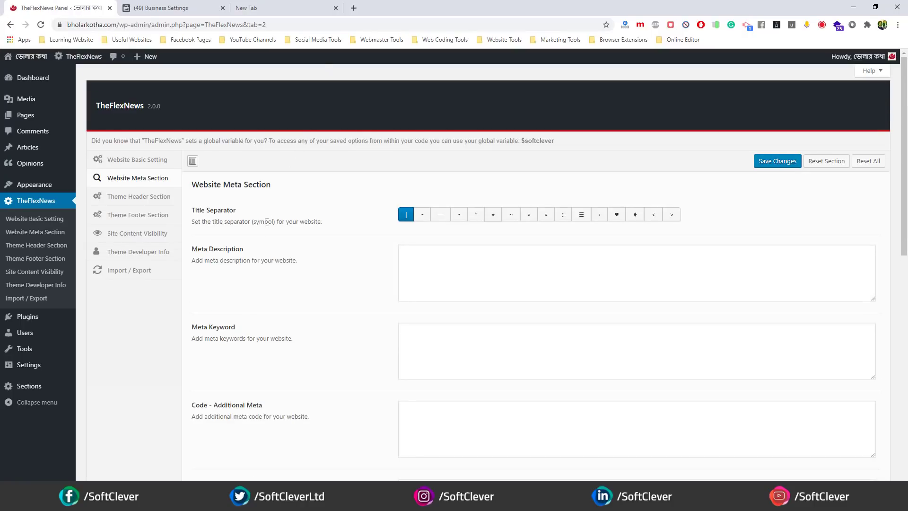
scroll(237, 213, "down", 2)
scroll(227, 258, "down", 1)
scroll(226, 258, "down", 2)
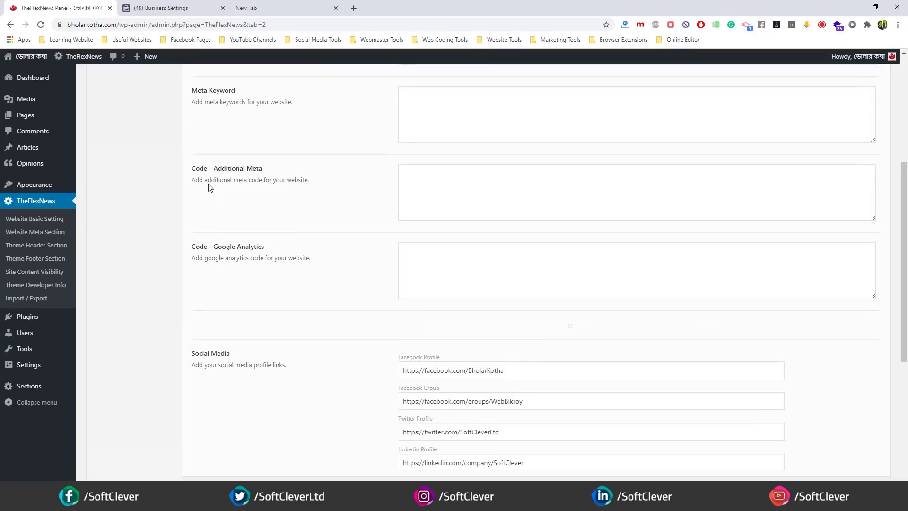
right_click(428, 182)
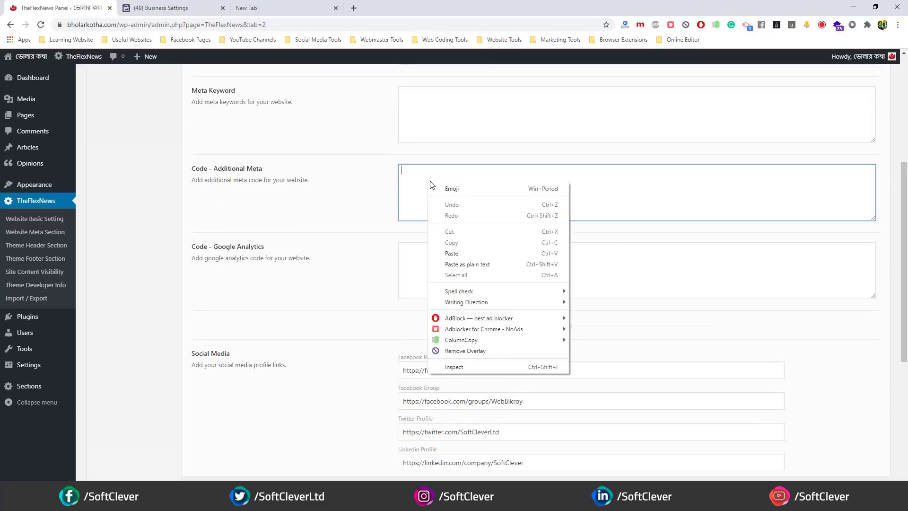
left_click(434, 253)
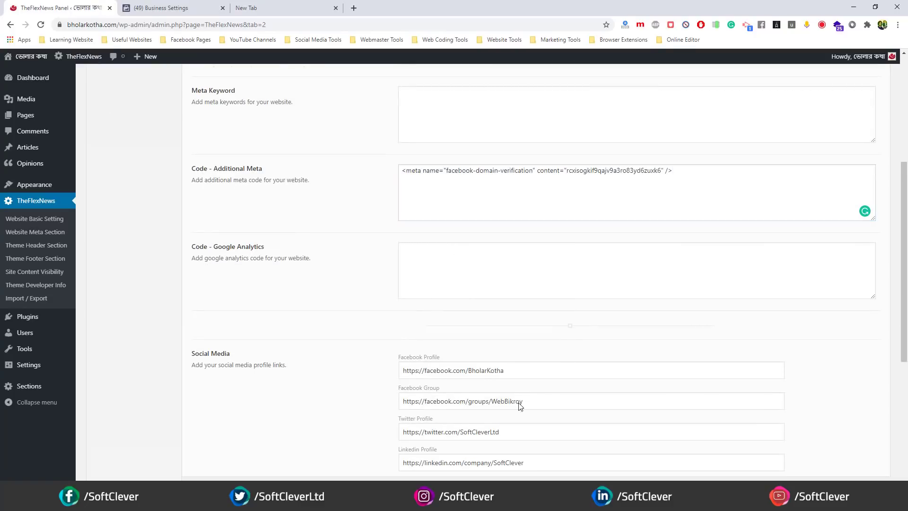
key("ctrl+s")
left_click(164, 5)
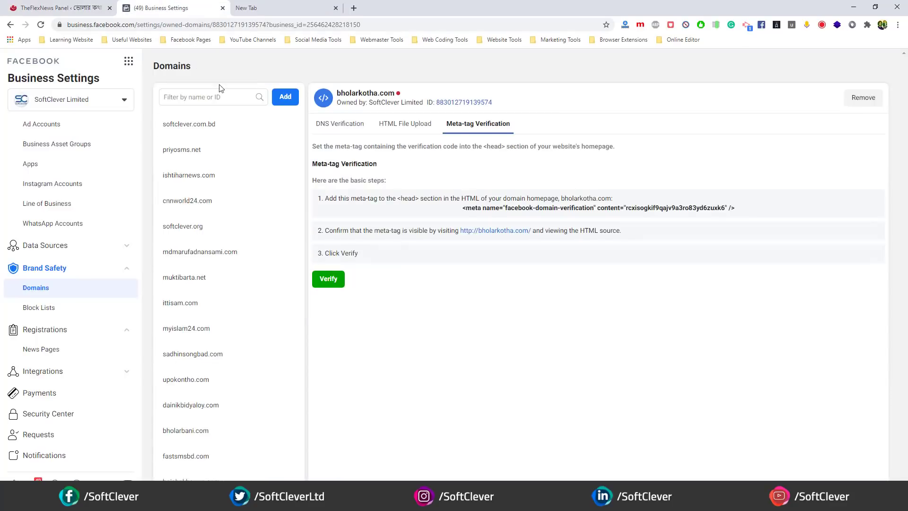
- Verify bholarkotha.com via meta tag, confirm the success dialog, and reload the Domains page
left_click(329, 281)
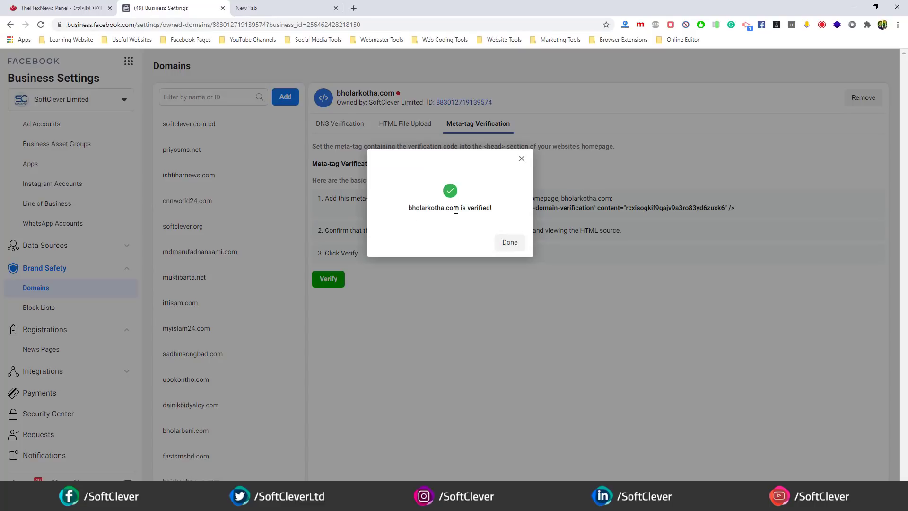
left_click(505, 244)
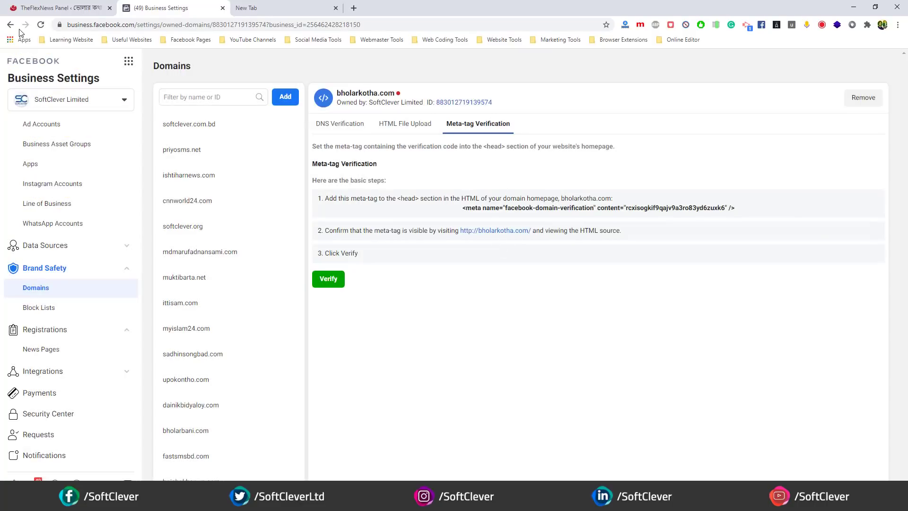
left_click(41, 25)
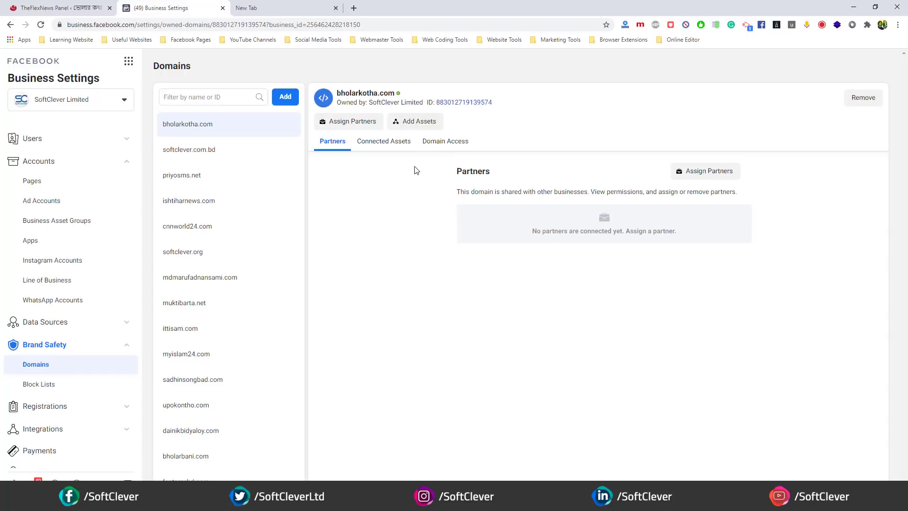
- Check bholarkotha.com's Domain Access and Connected Assets, then return to TheFlexNews Website Meta Section
left_click(437, 144)
left_click(385, 145)
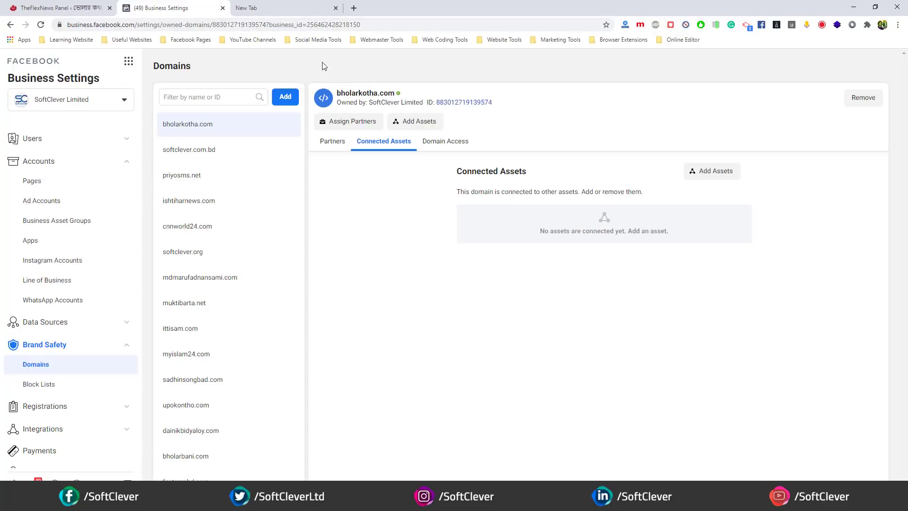
left_click(71, 8)
left_click(183, 8)
left_click(71, 5)
scroll(284, 174, "up", 5)
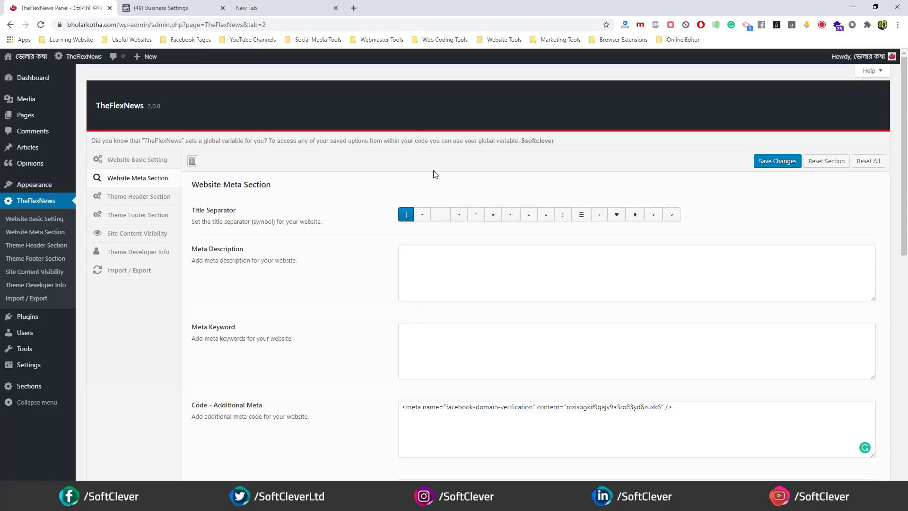
- Create and publish a new page titled 'About Us'
middle_click(26, 115)
left_click(162, 5)
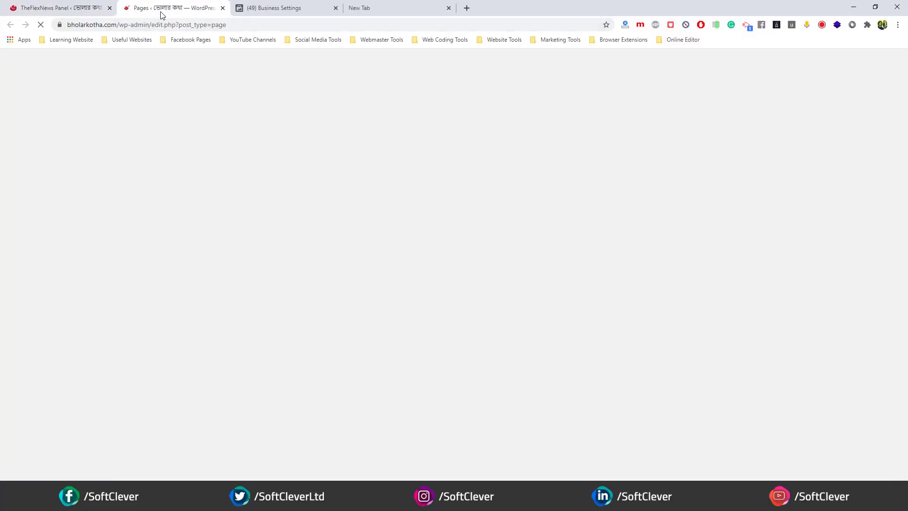
left_click(135, 81)
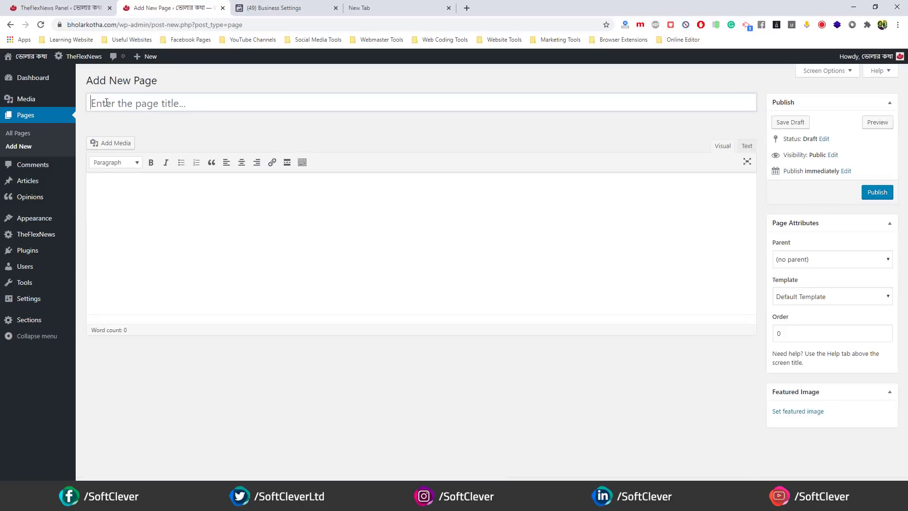
left_click(128, 102)
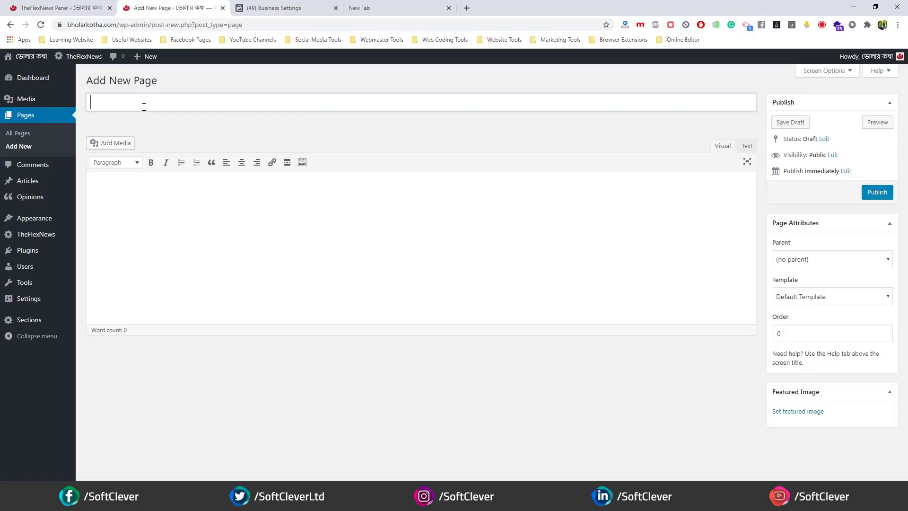
type("About Us")
left_click(883, 195)
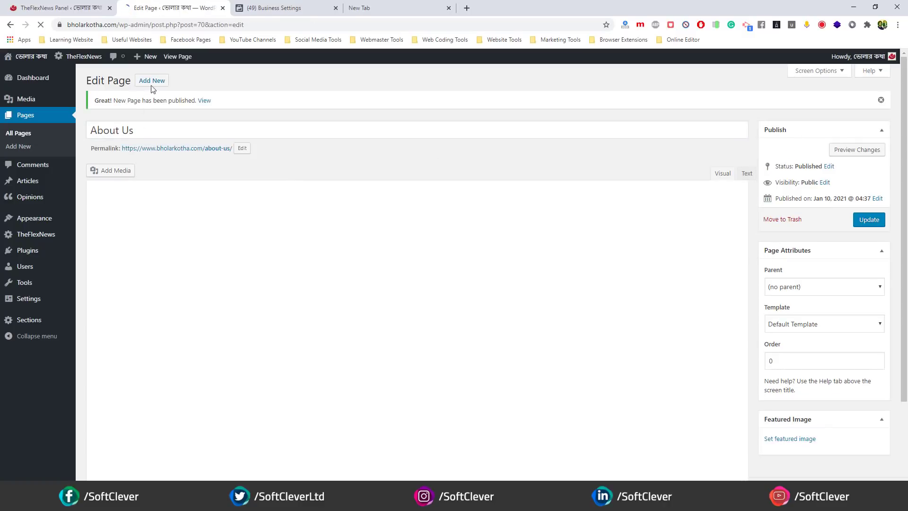
- Create and publish a page titled 'Privacy Policy', correcting the title's capital P
left_click(153, 84)
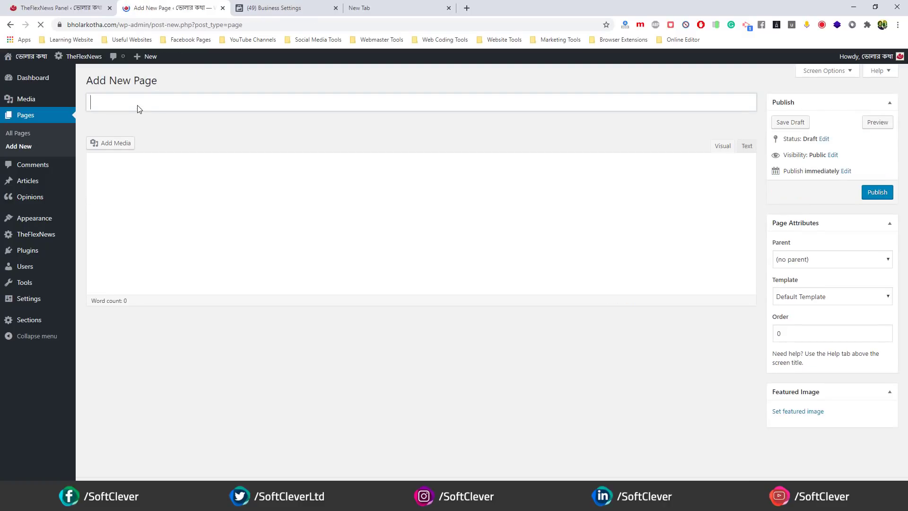
type("privacy")
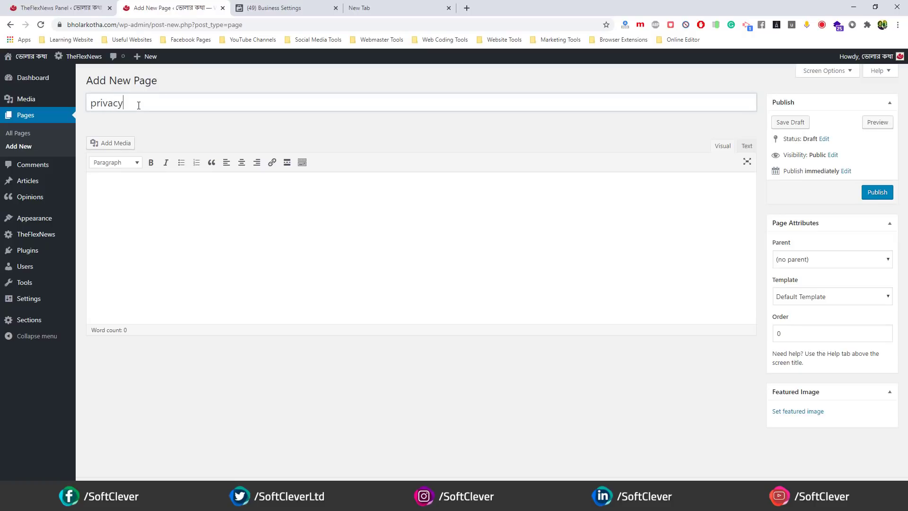
type(" Policy")
left_click(94, 104)
key("Delete")
type("P")
left_click(876, 193)
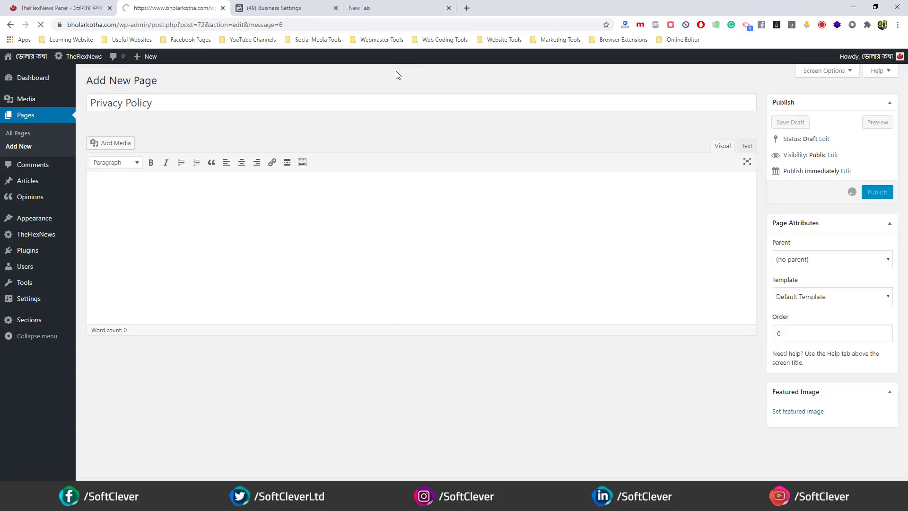
- Create and publish a page titled 'Terms of Use'
left_click(152, 80)
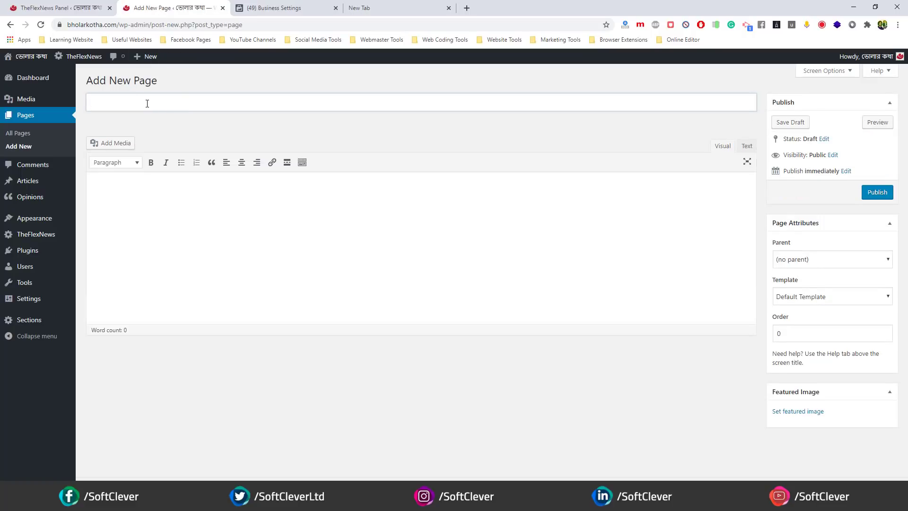
type("Terms of Use")
left_click(161, 126)
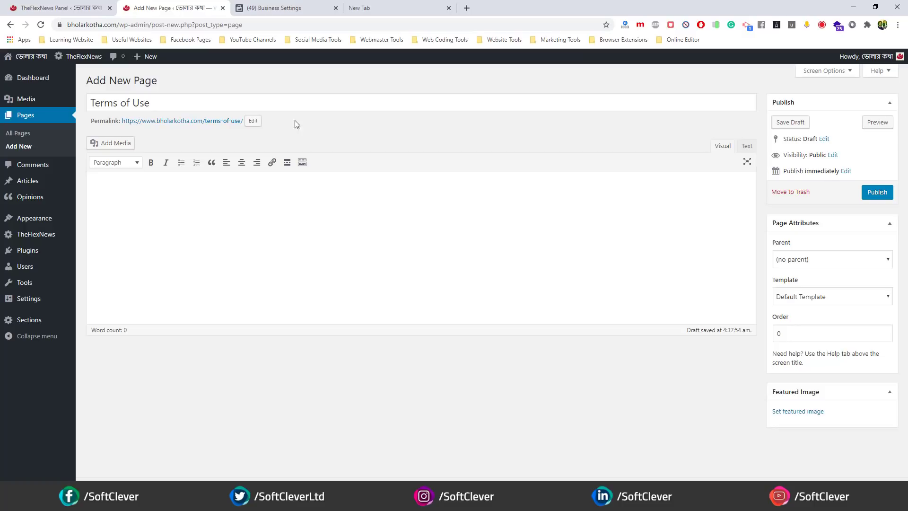
left_click(878, 192)
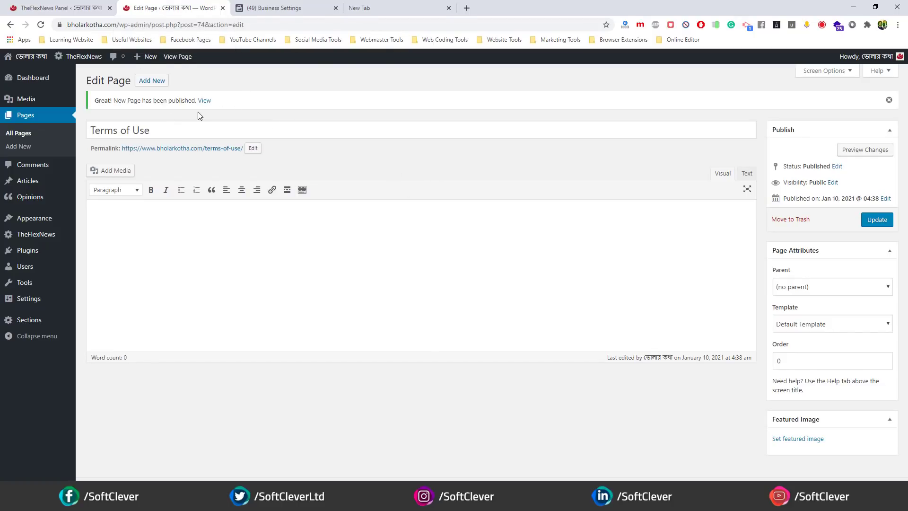
- Create a new menu named 'Footer Menu' in Appearance > Menus
mouse_move(19, 218)
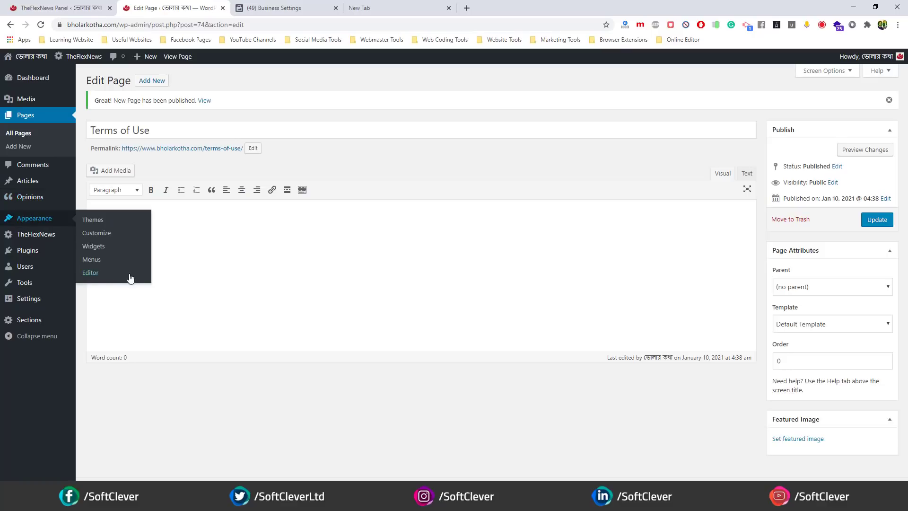
left_click(87, 264)
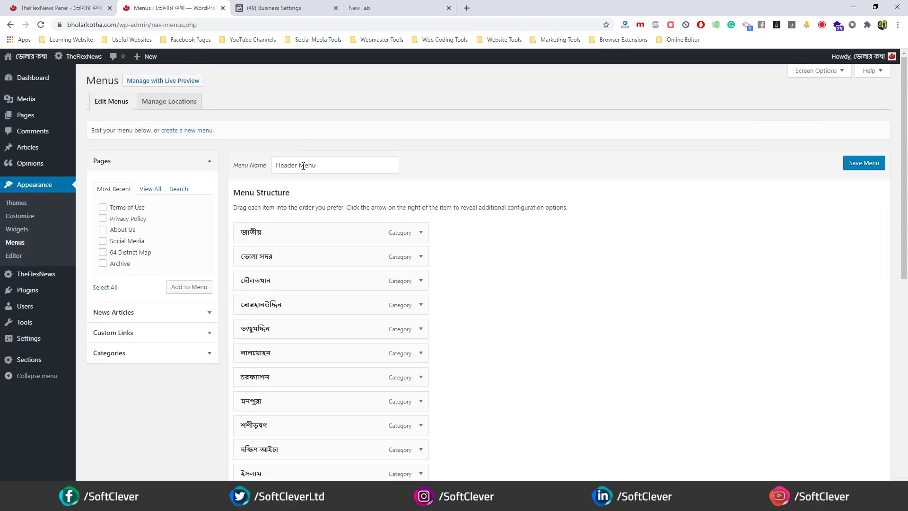
left_click(180, 134)
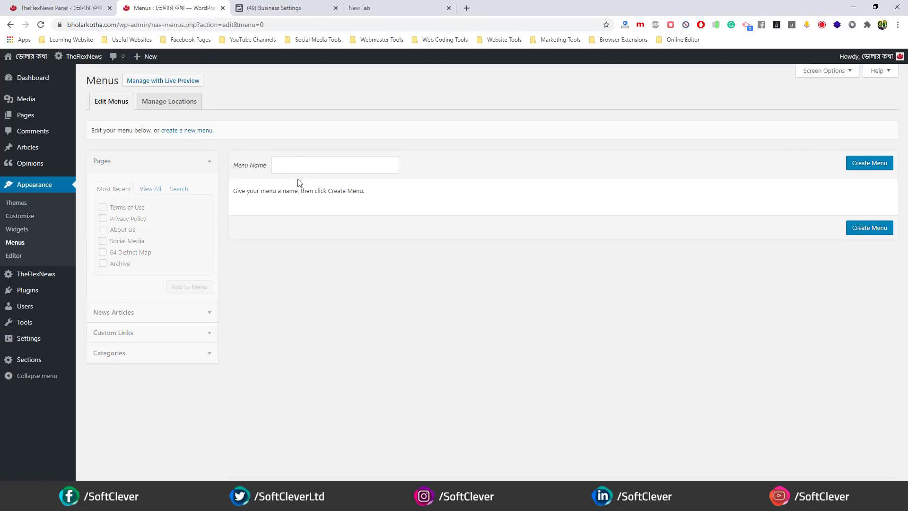
left_click(302, 163)
left_click(871, 170)
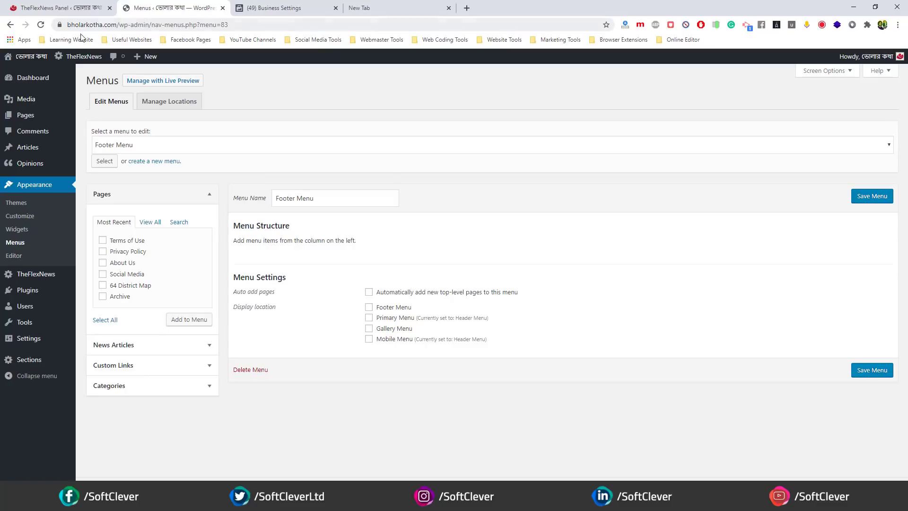
- Look at the live site's ভোলা সদর category page, then set Footer Menu's display location to Footer
middle_click(23, 57)
left_click(299, 10)
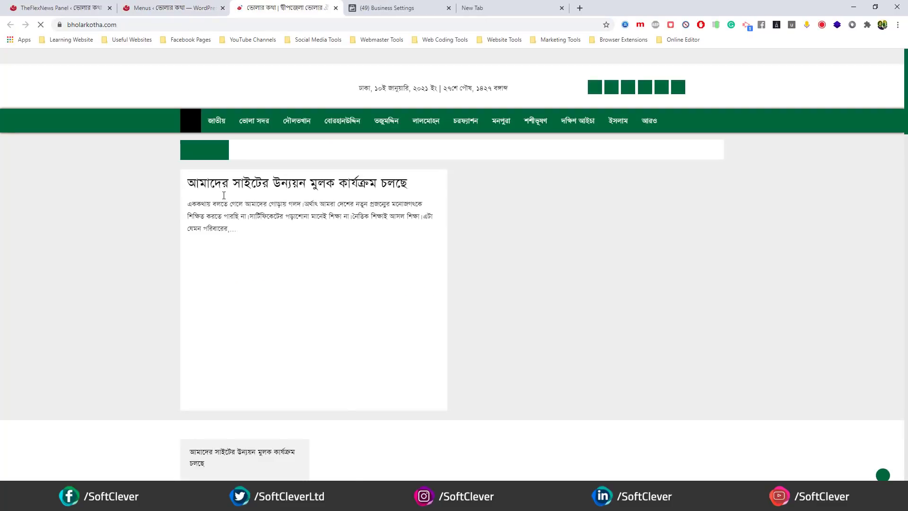
left_click(258, 124)
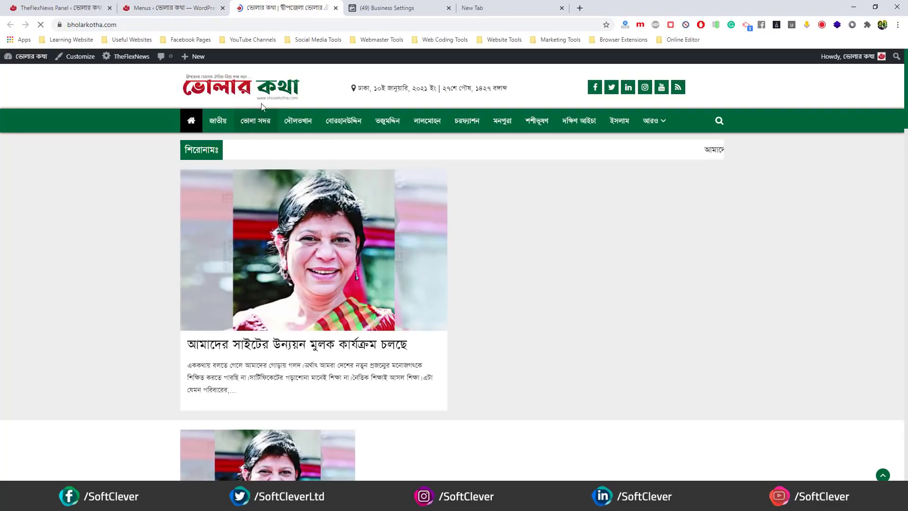
scroll(116, 215, "down", 3)
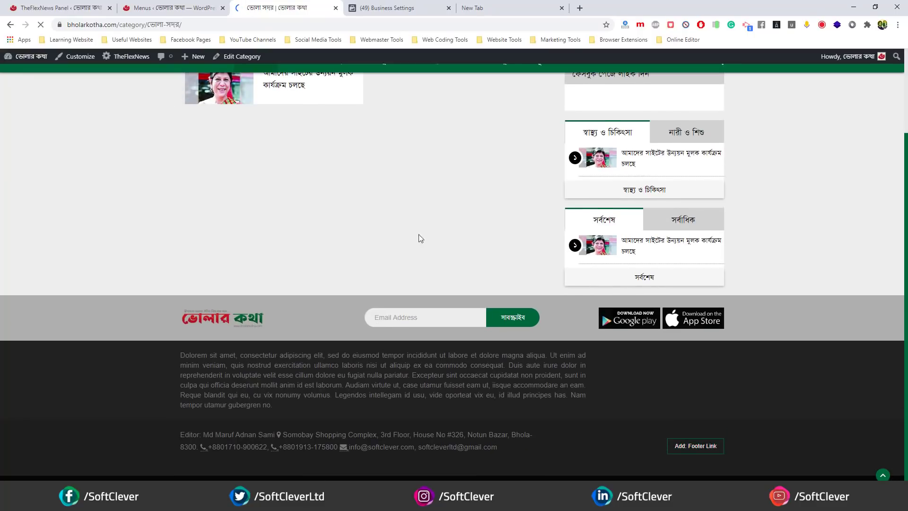
left_click(688, 444)
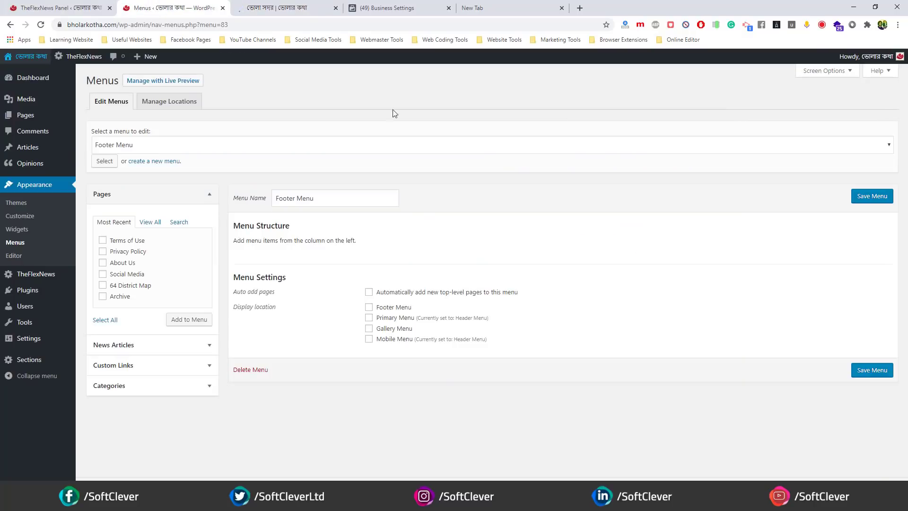
left_click(392, 308)
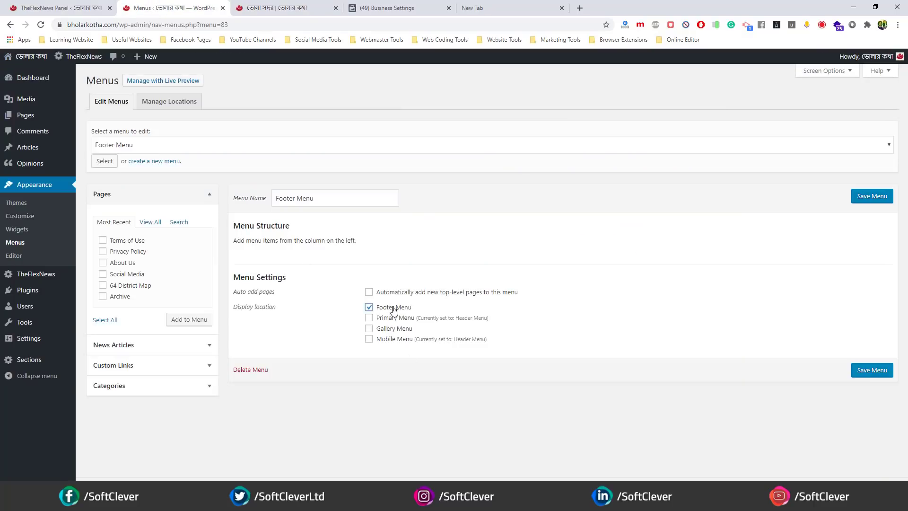
left_click(127, 242)
left_click(130, 252)
left_click(123, 265)
left_click(191, 321)
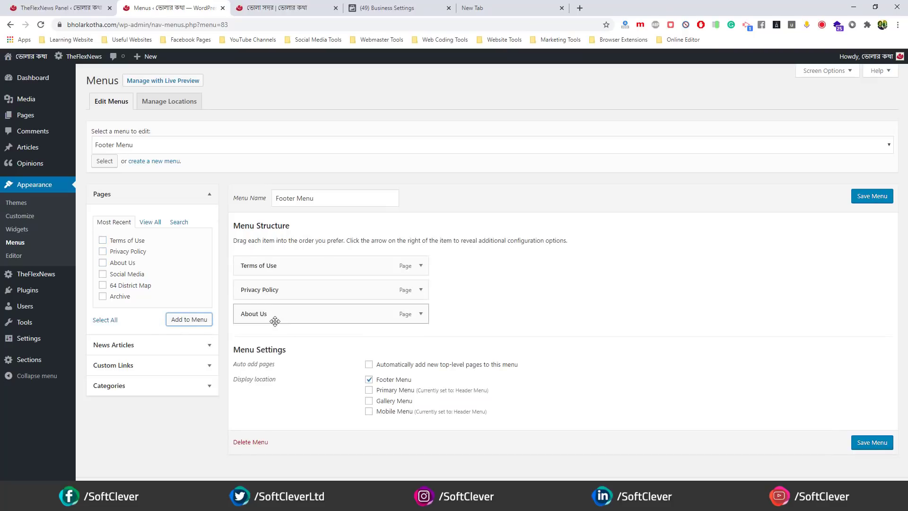
left_click_drag(274, 317, 284, 289)
left_click(872, 196)
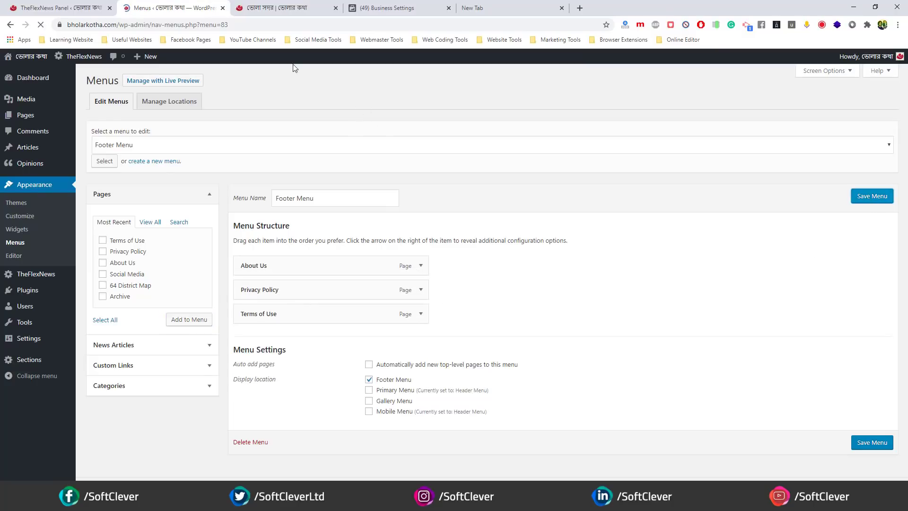
left_click(256, 12)
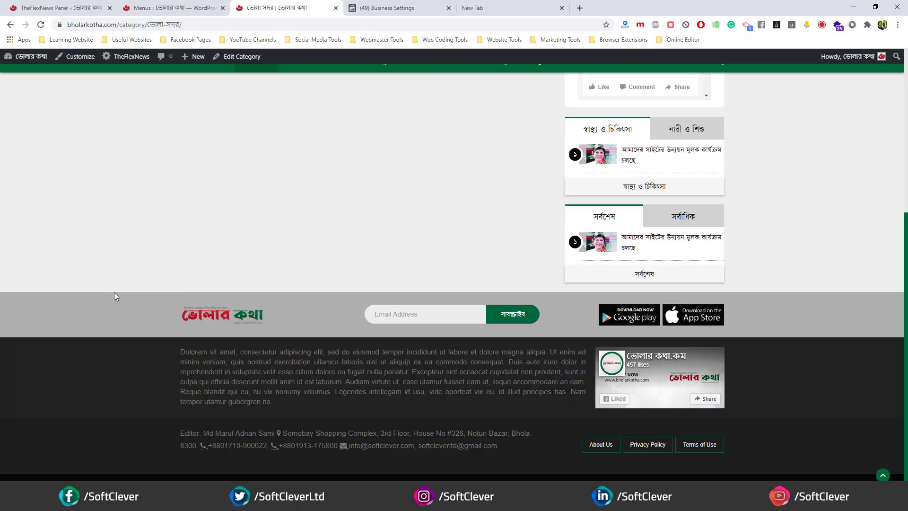
scroll(92, 372, "down", 1)
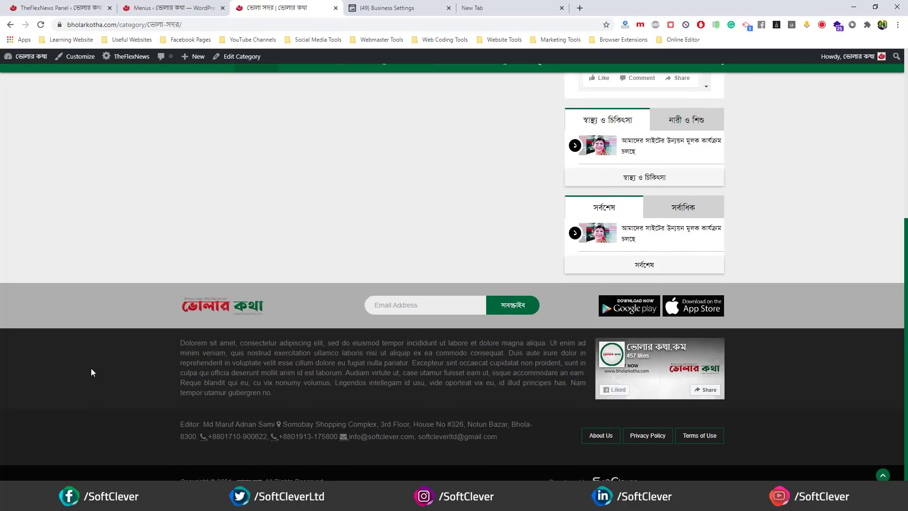
scroll(359, 183, "up", 6)
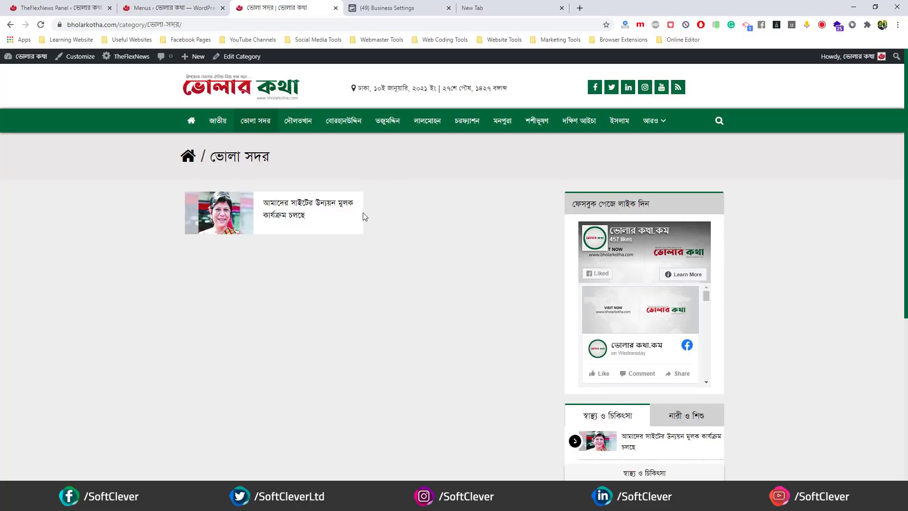
scroll(365, 217, "down", 6)
left_click_drag(347, 393, 151, 331)
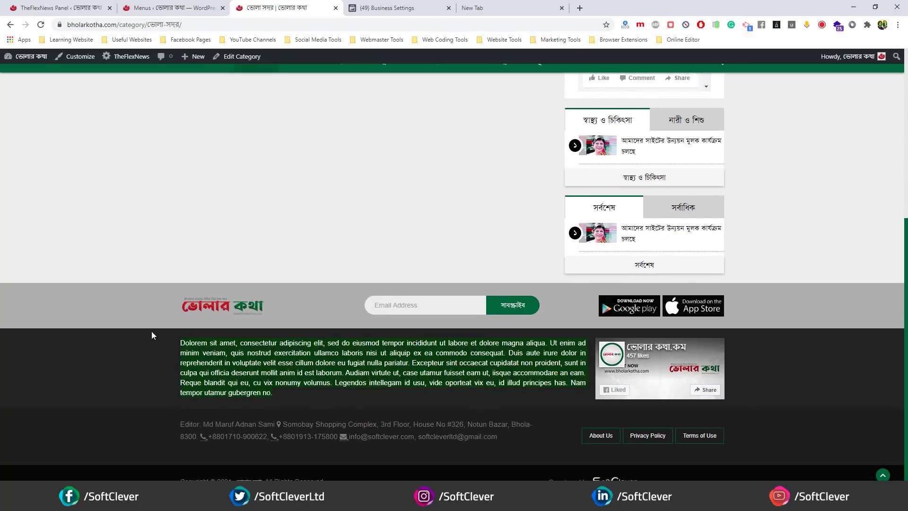
left_click(320, 195)
scroll(320, 193, "up", 6)
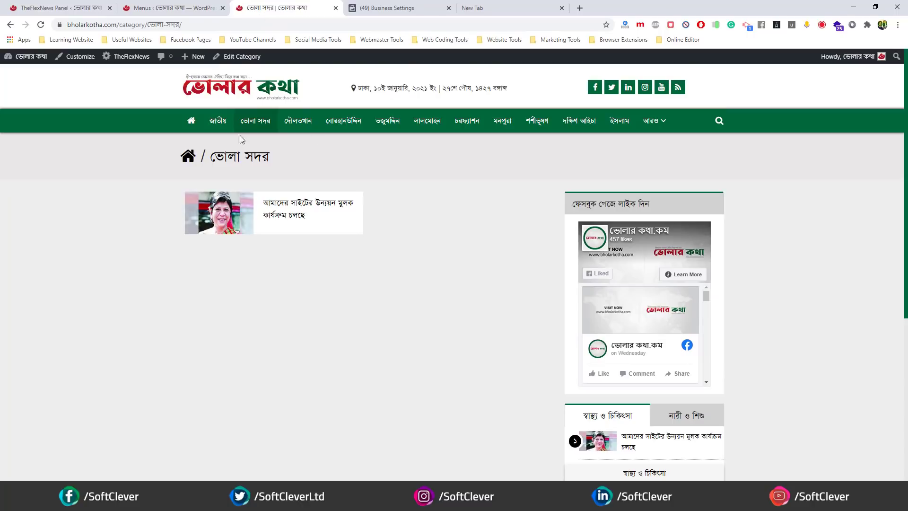
- Open a Chrome window for the other browser profile
left_click(398, 8)
left_click(479, 5)
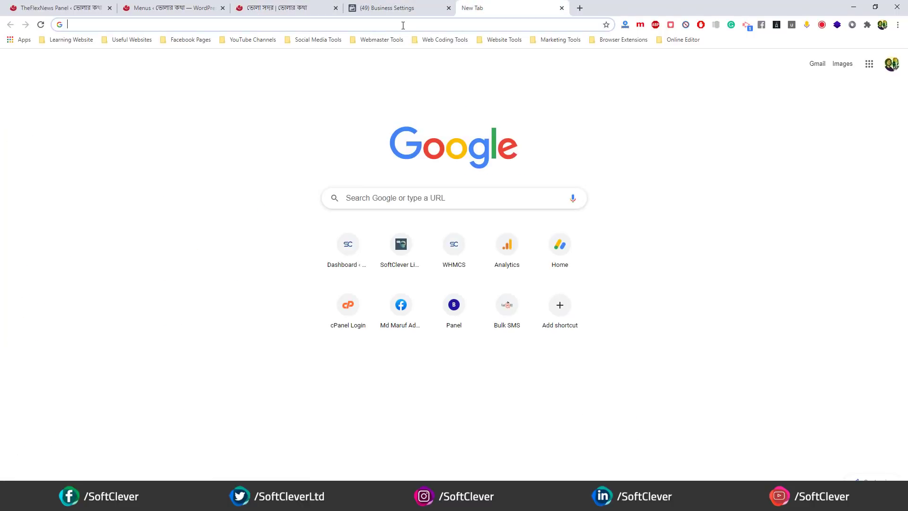
left_click(403, 24)
left_click(181, 409)
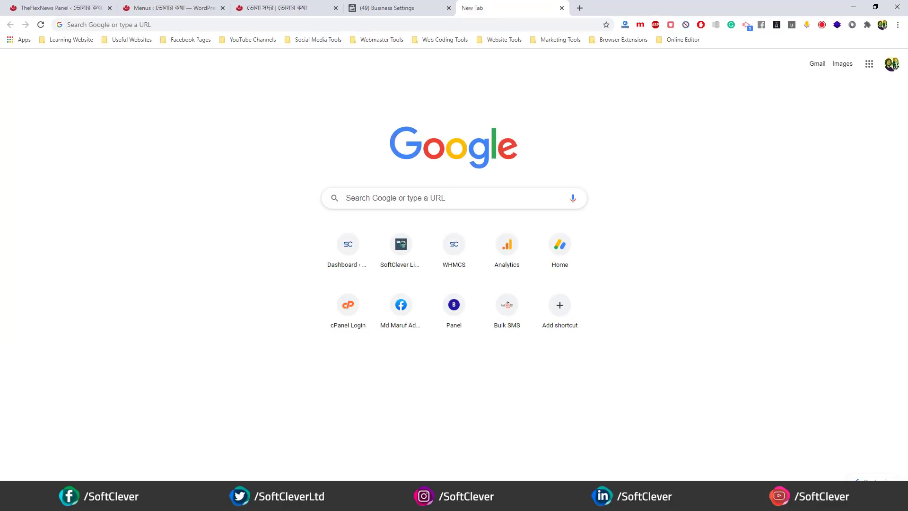
left_click(237, 500)
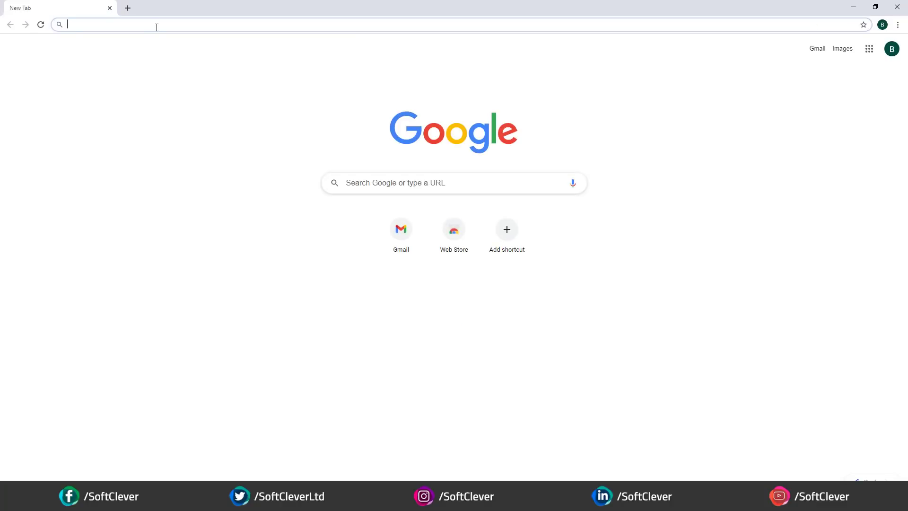
- Search Google for 'google web master tools' and show the results in English
type("google ")
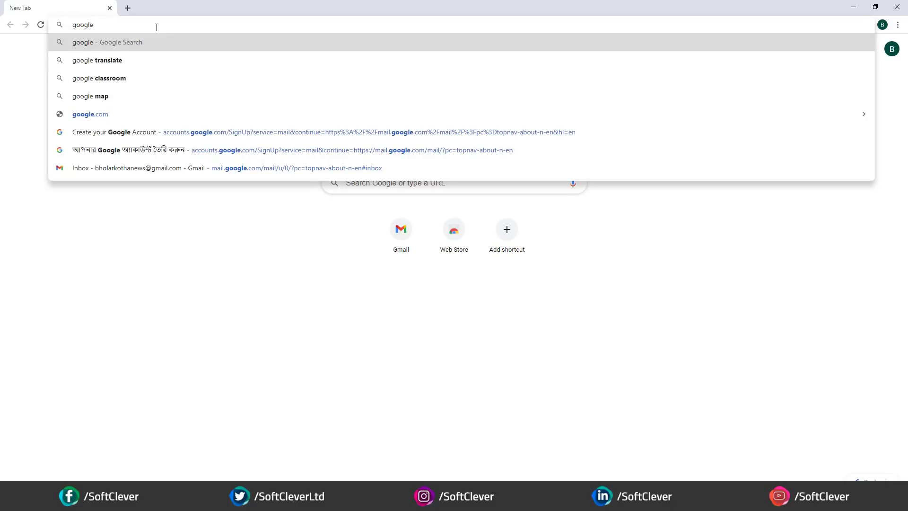
type("web master t")
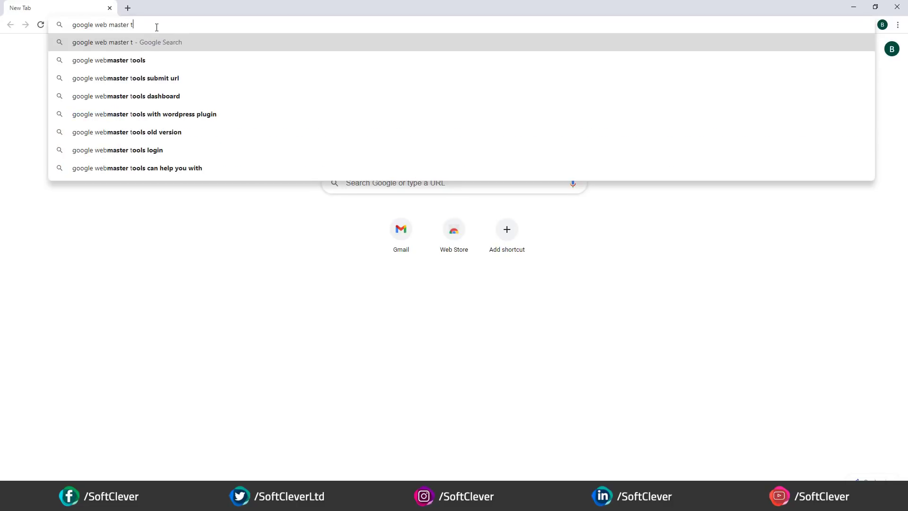
type("ools")
key("Return")
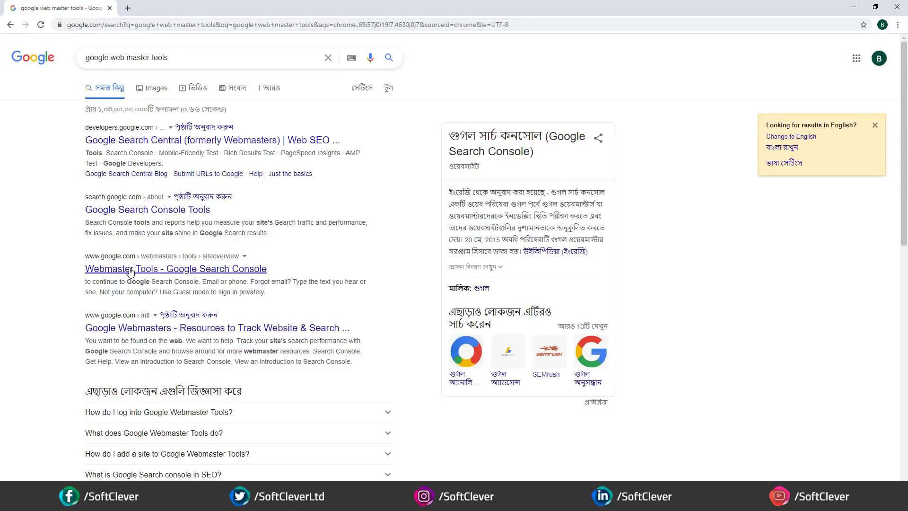
left_click(809, 138)
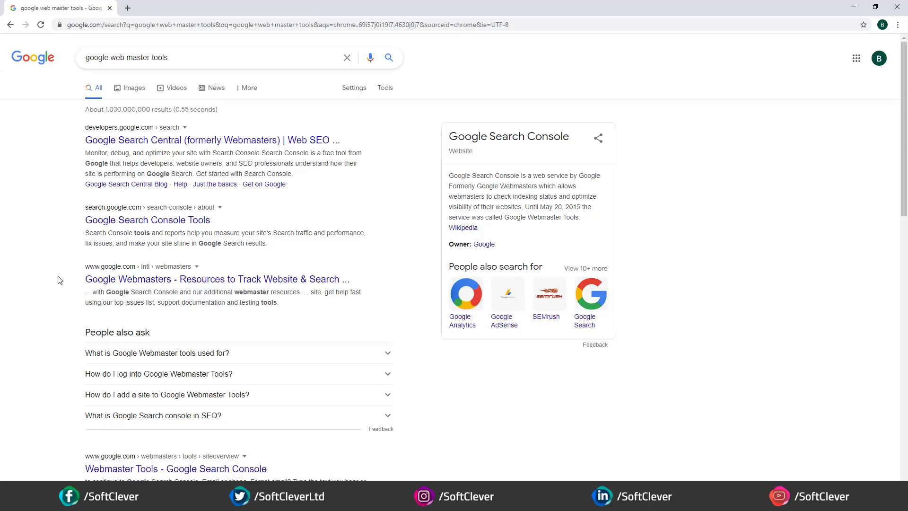
scroll(60, 279, "down", 10)
scroll(60, 278, "up", 10)
- Go to webmasters.google.com via the address bar
left_click(144, 25)
type("we")
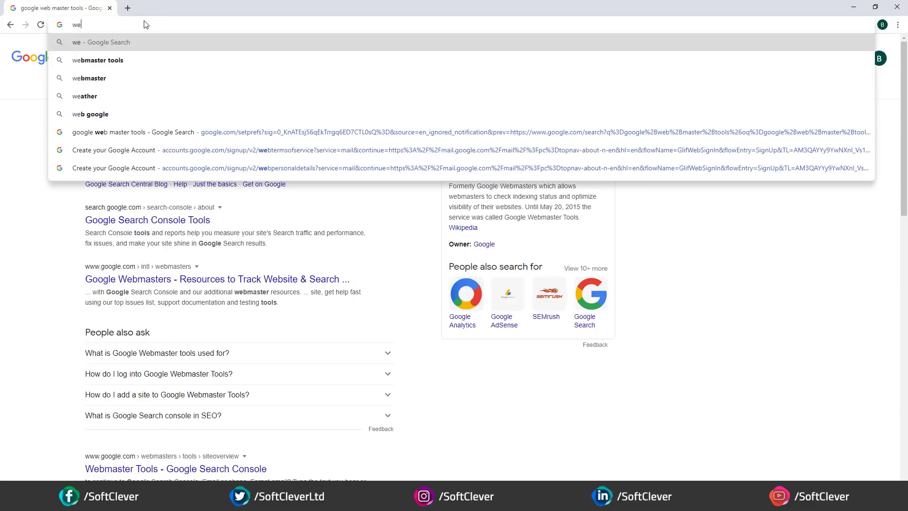
type("bmasters.google.com")
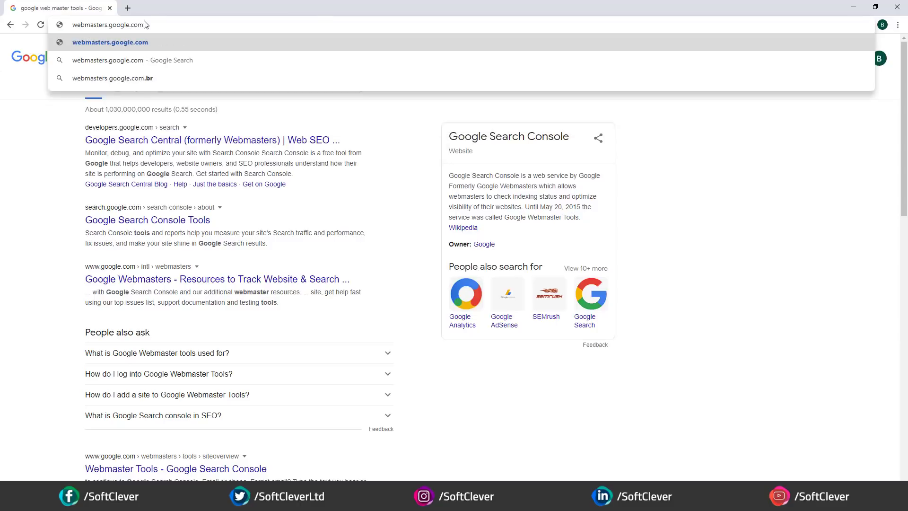
key("Return")
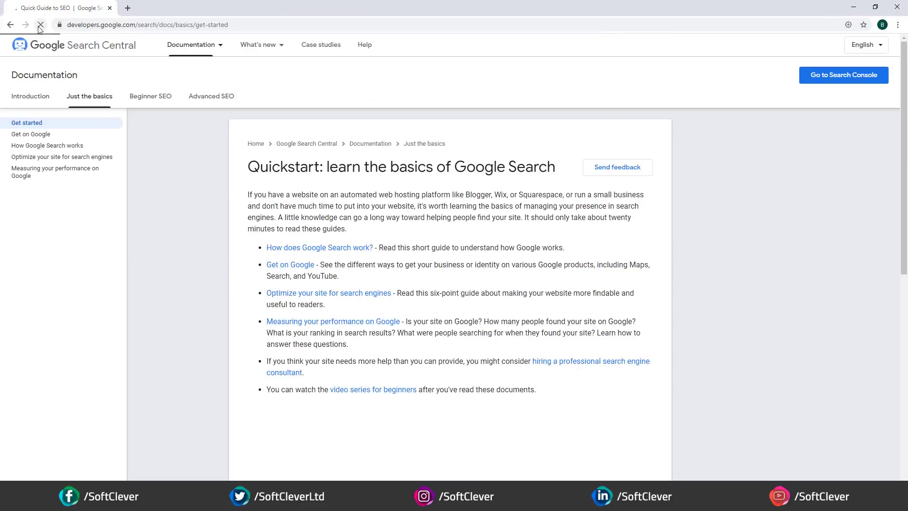
mouse_move(207, 55)
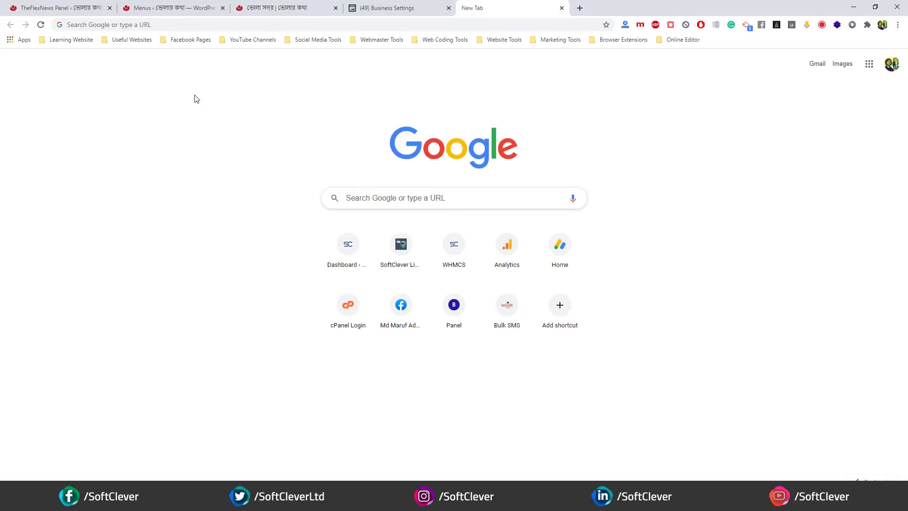
left_click(243, 11)
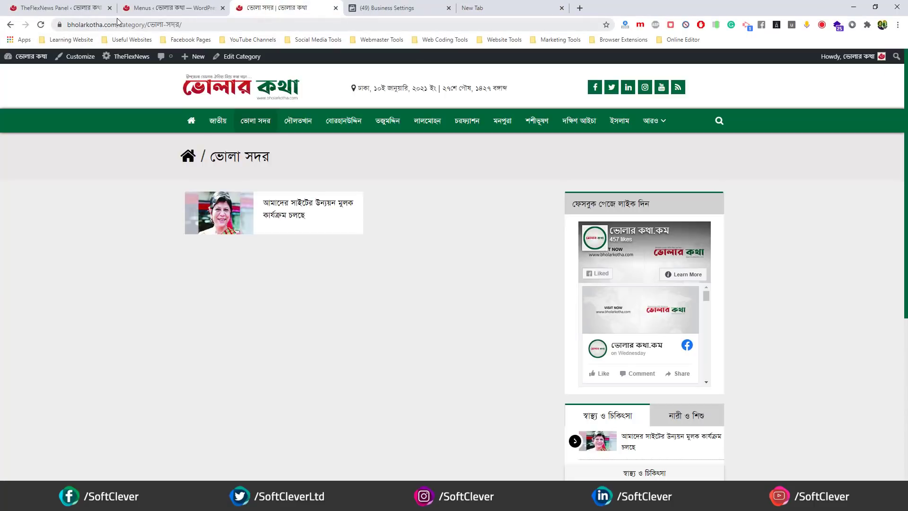
left_click_drag(117, 23, 64, 24)
key("ctrl+c")
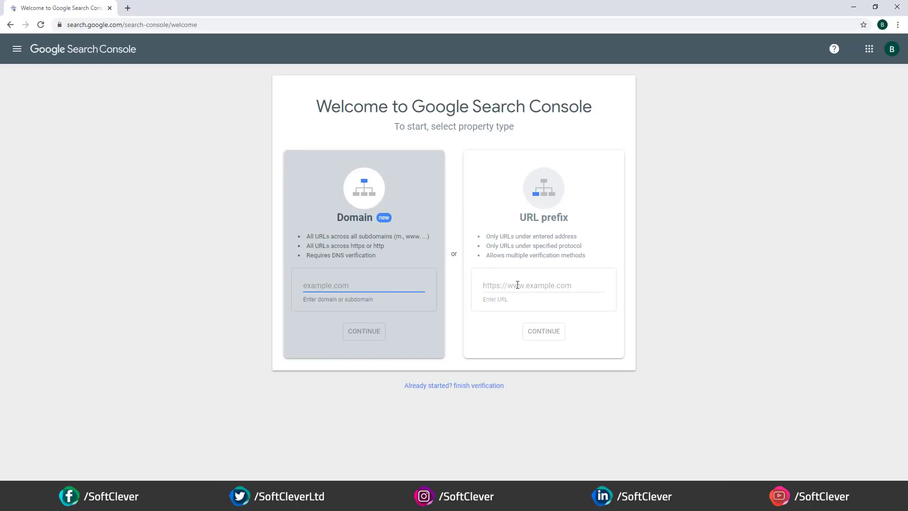
left_click(520, 285)
key("ctrl+v")
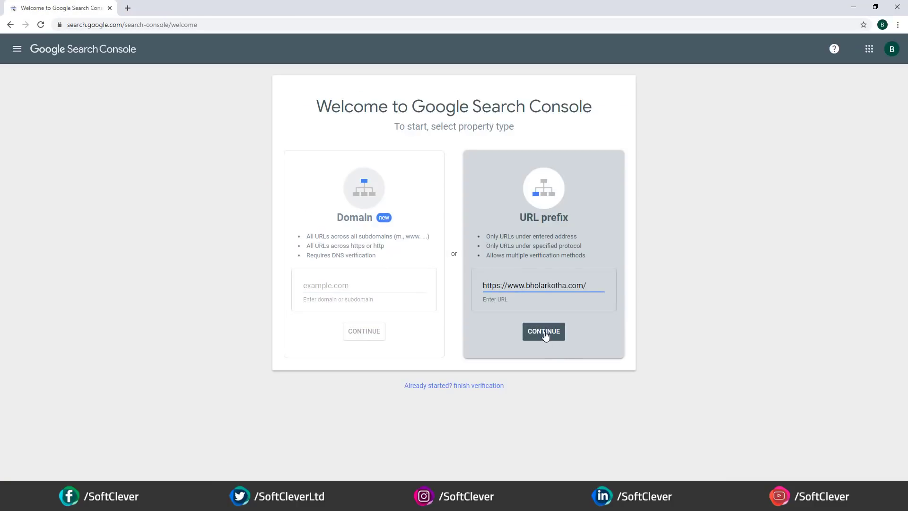
left_click(545, 333)
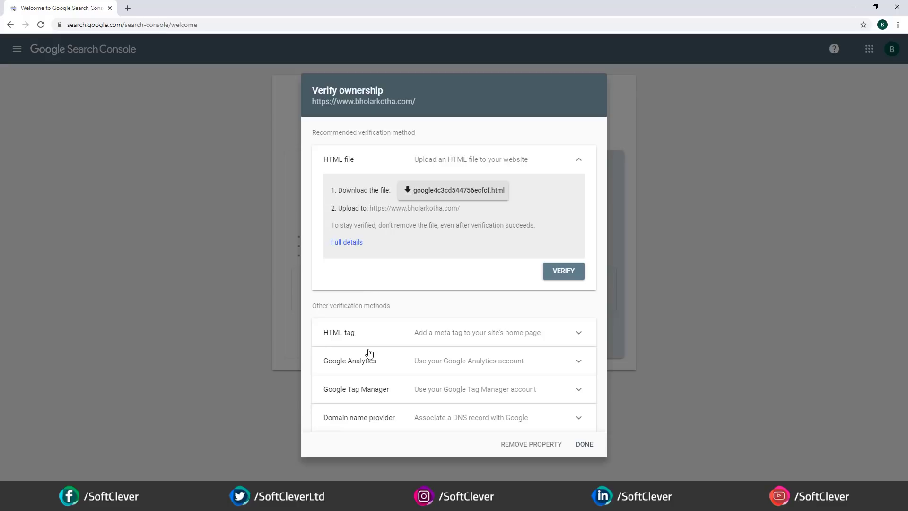
- Review the Google Analytics, Tag Manager and Domain name provider verification methods, choosing Any DNS provider
left_click(461, 361)
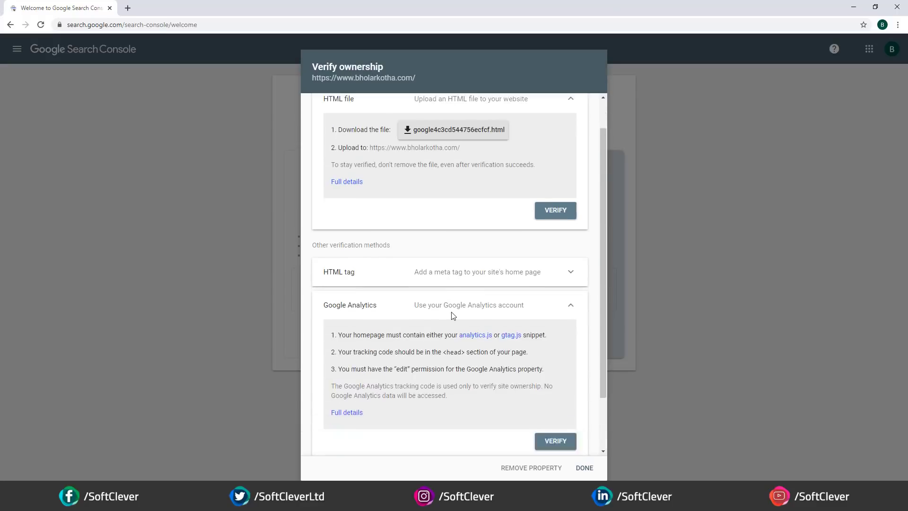
left_click(381, 413)
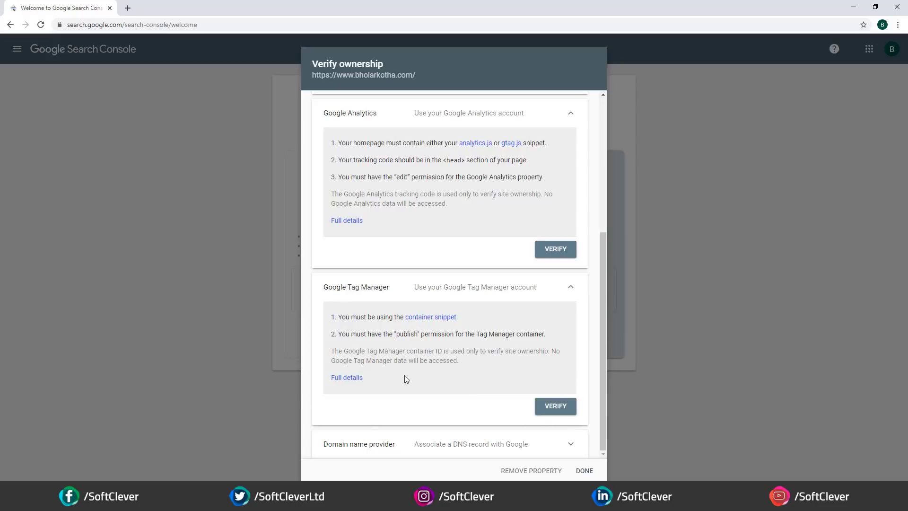
left_click(380, 449)
scroll(419, 319, "down", 4)
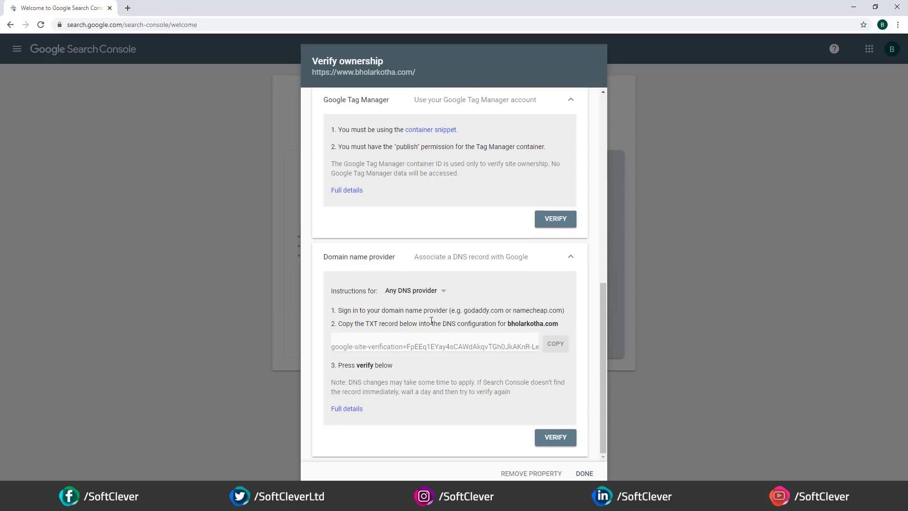
left_click(423, 291)
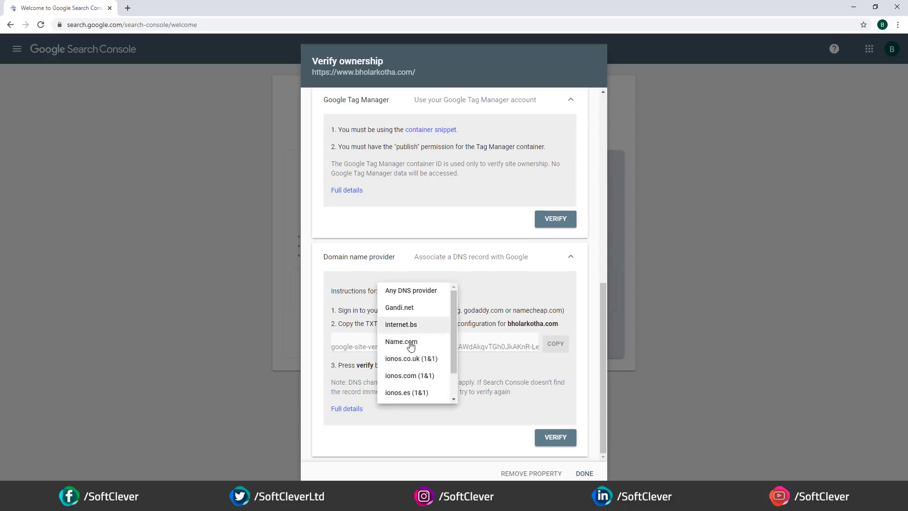
left_click(477, 296)
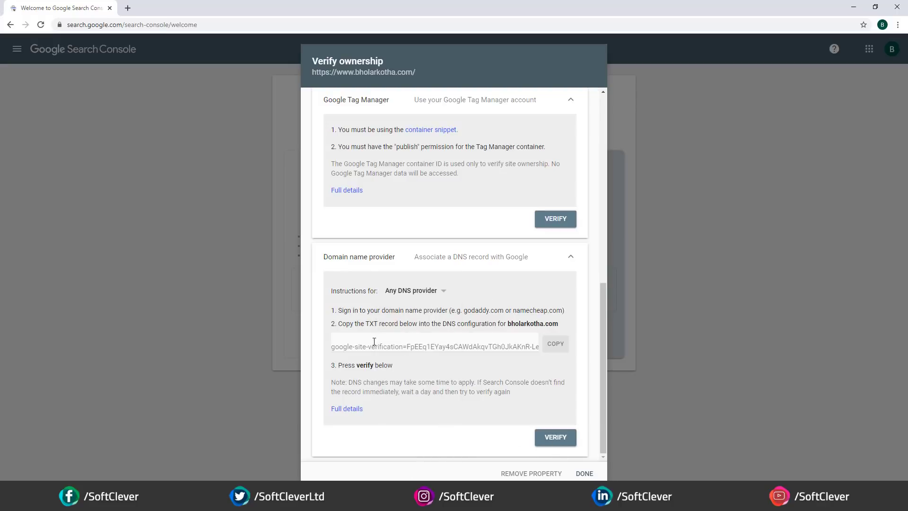
scroll(374, 342, "up", 2)
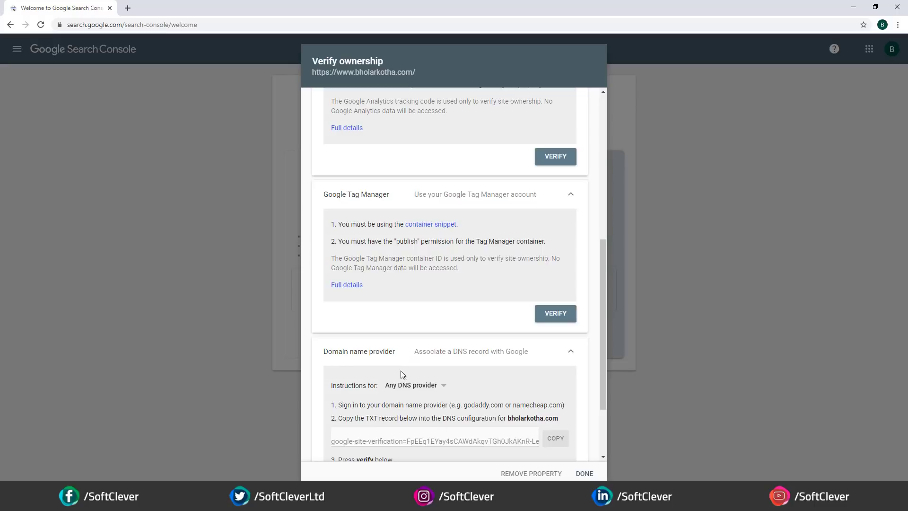
left_click(418, 357)
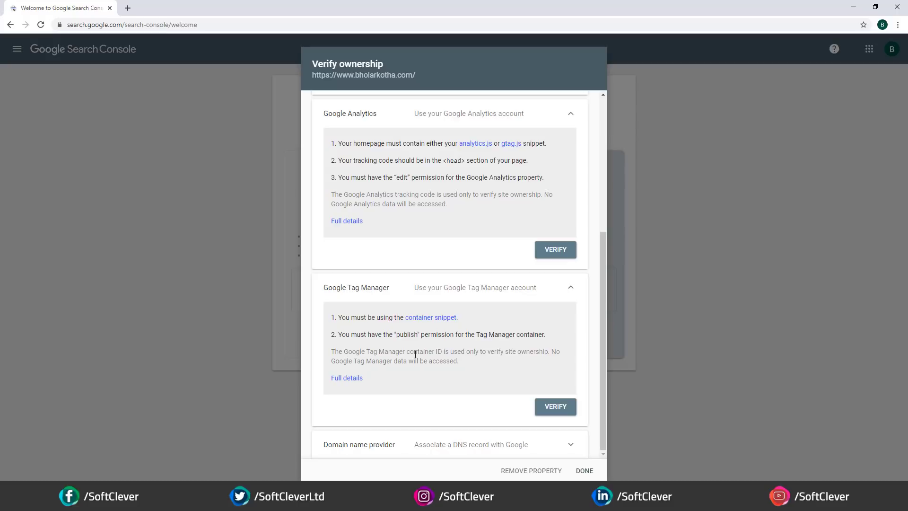
left_click(367, 281)
- Copy the HTML-tag site-verification meta tag and open TheFlexNews Panel's Website Meta Section
left_click(368, 286)
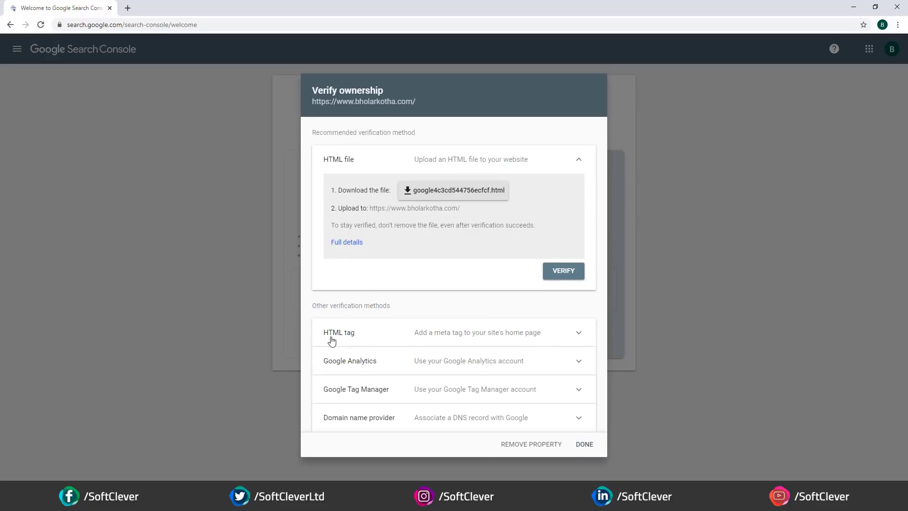
left_click(374, 332)
scroll(385, 336, "down", 3)
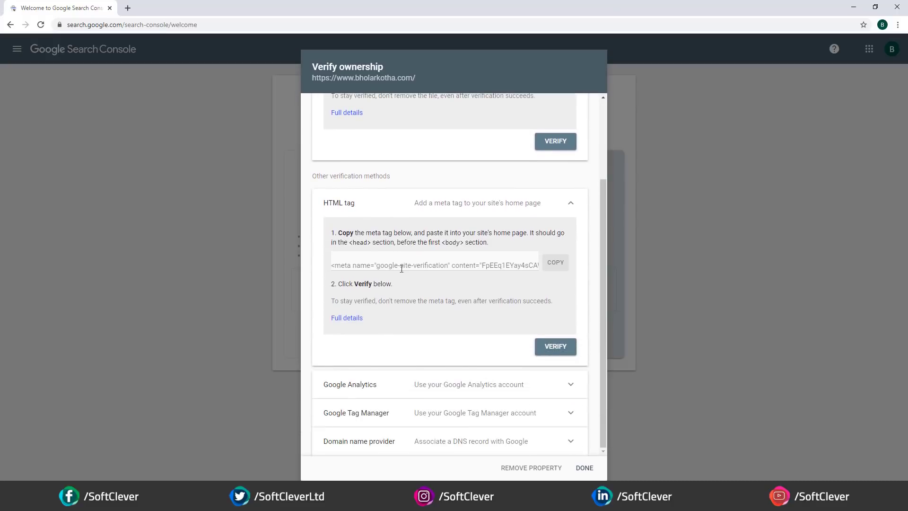
left_click(553, 263)
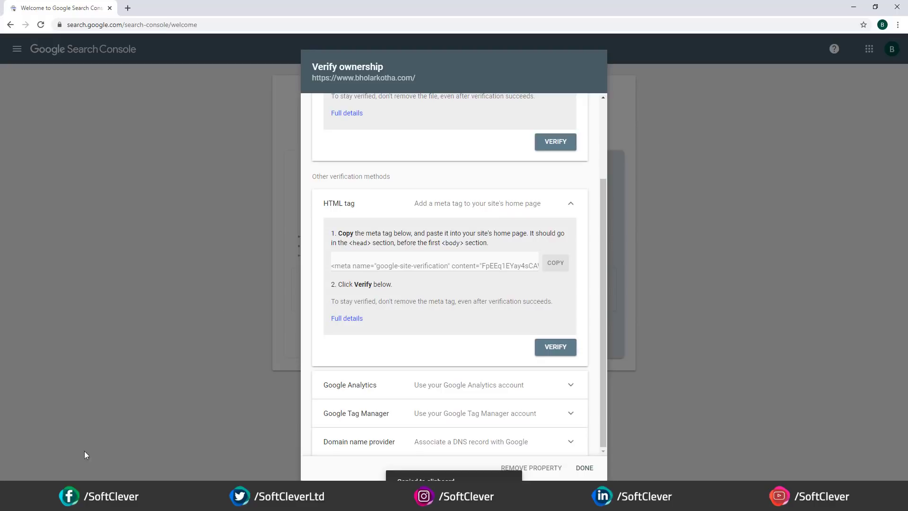
left_click(98, 501)
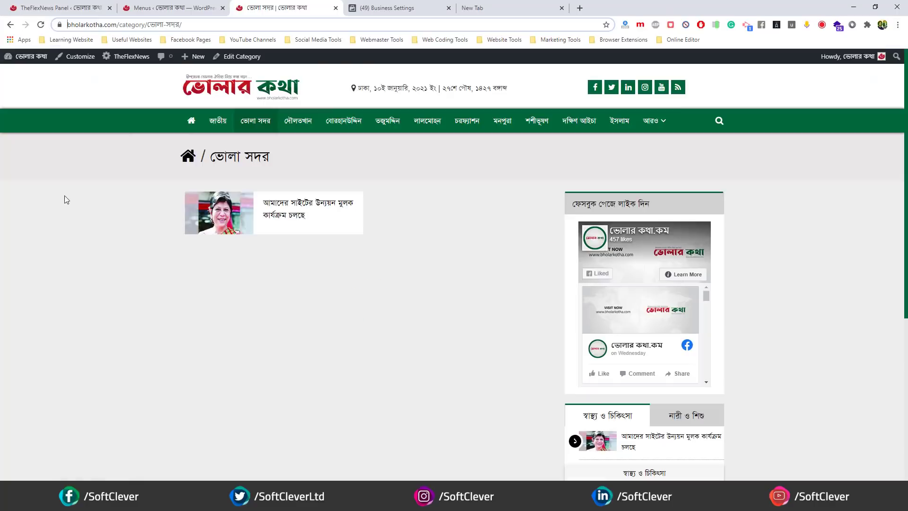
left_click(173, 6)
left_click(57, 7)
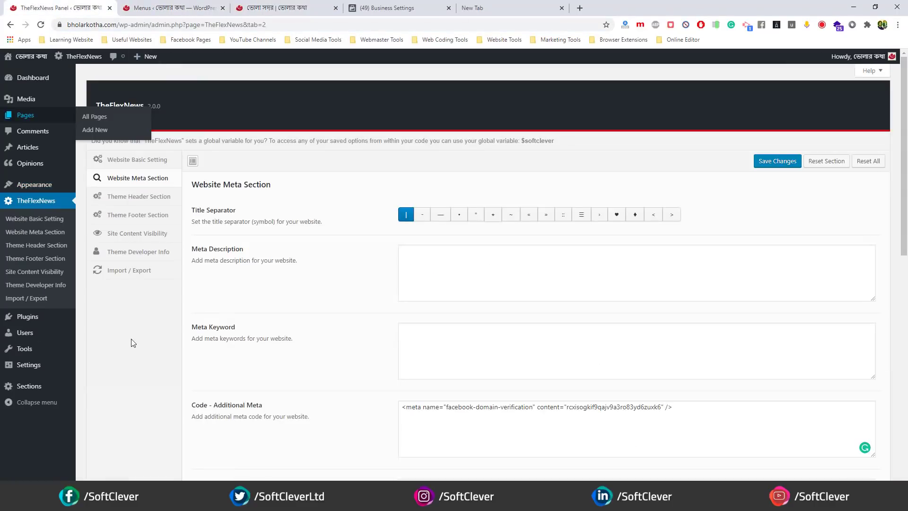
- Attempt HTML tag ownership verification in Search Console, then dismiss the failure message
key("alt+Tab")
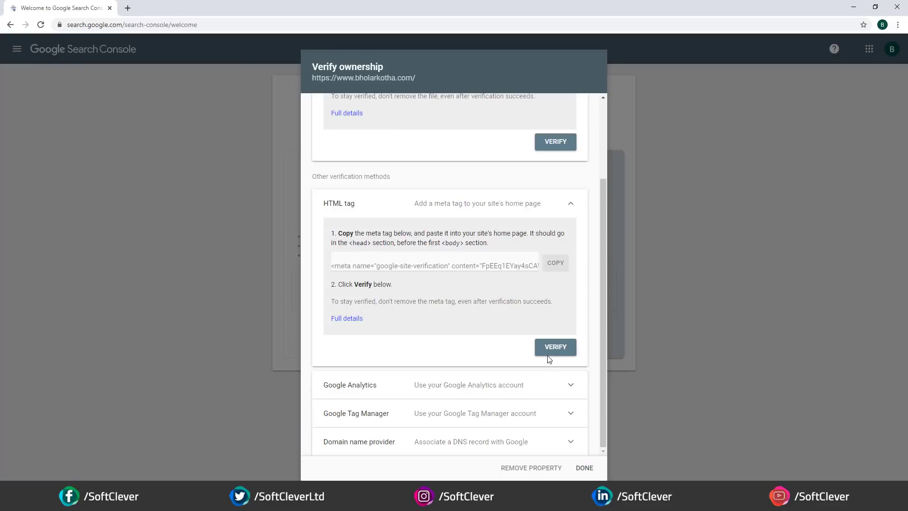
left_click(549, 341)
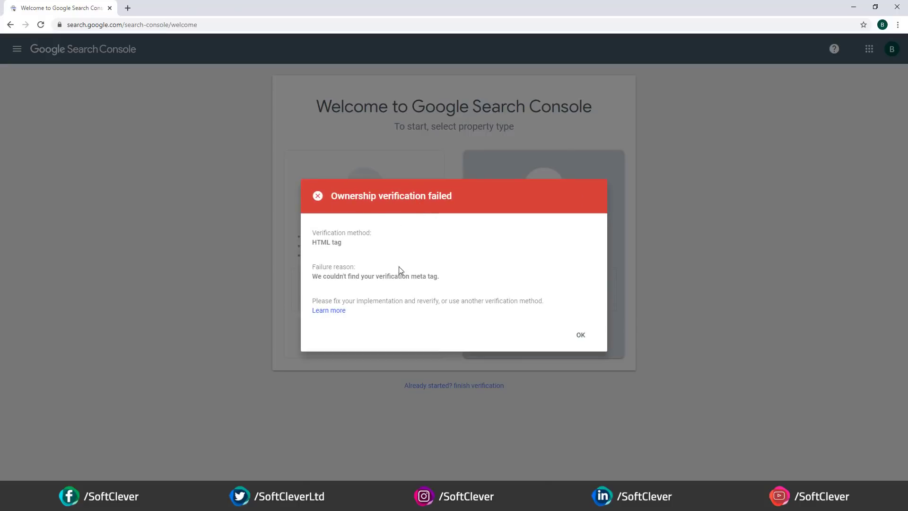
left_click(581, 335)
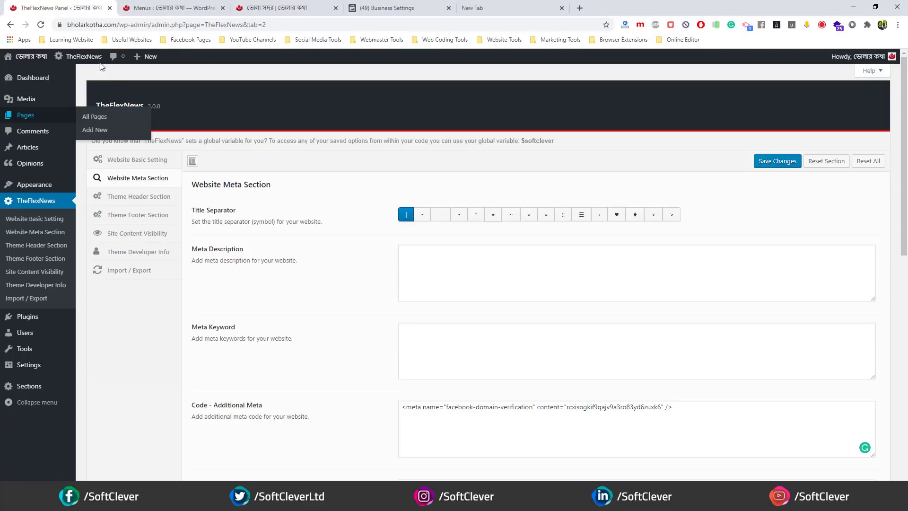
- Paste the verification meta tag on a new line below the Facebook tag in Additional Meta
scroll(677, 248, "down", 3)
left_click(697, 270)
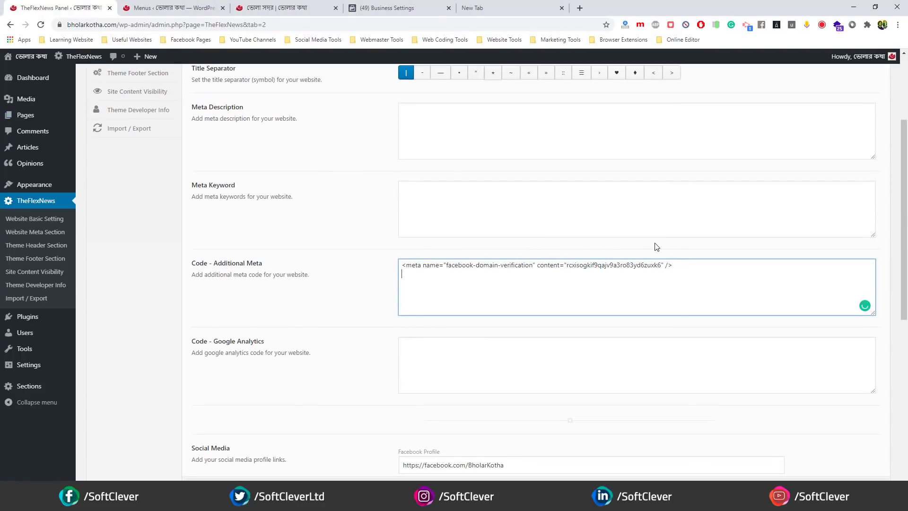
key("Return")
key("ctrl+v")
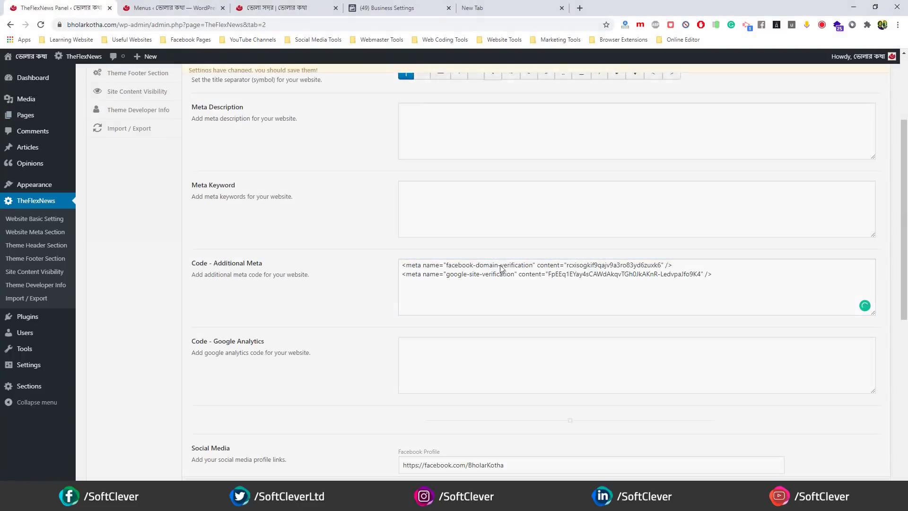
scroll(284, 319, "up", 1)
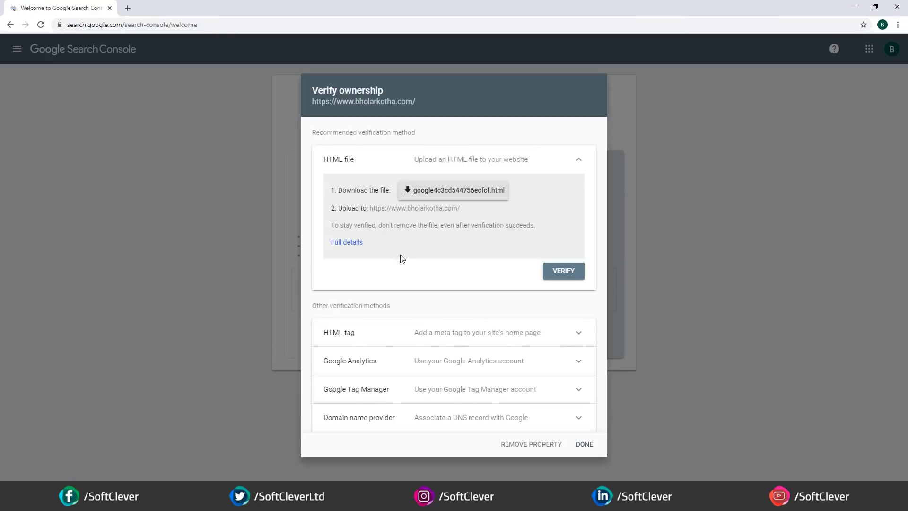
- Verify ownership with the HTML tag and open the bholarkotha.com property
left_click(404, 339)
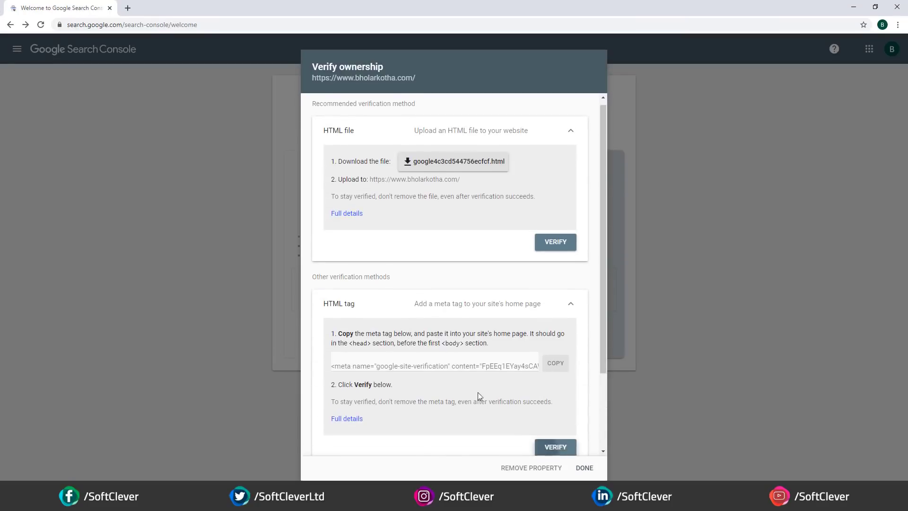
left_click(555, 447)
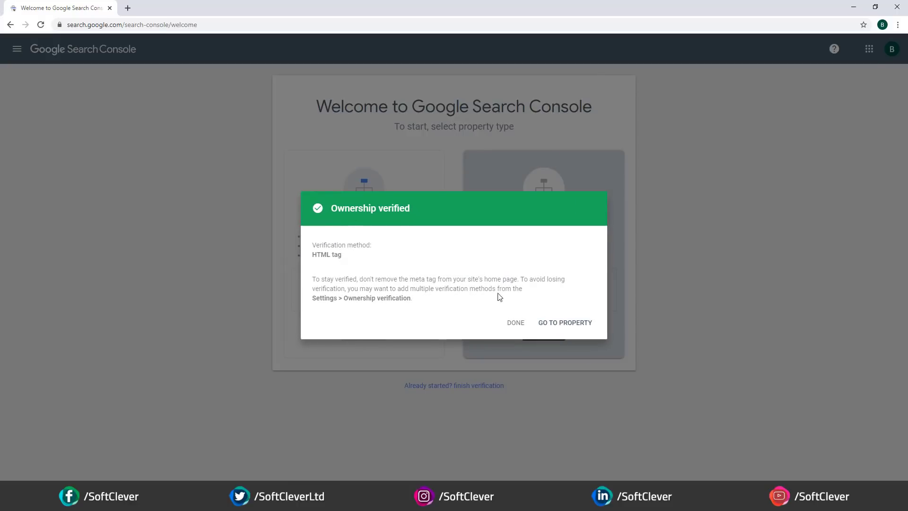
left_click(553, 325)
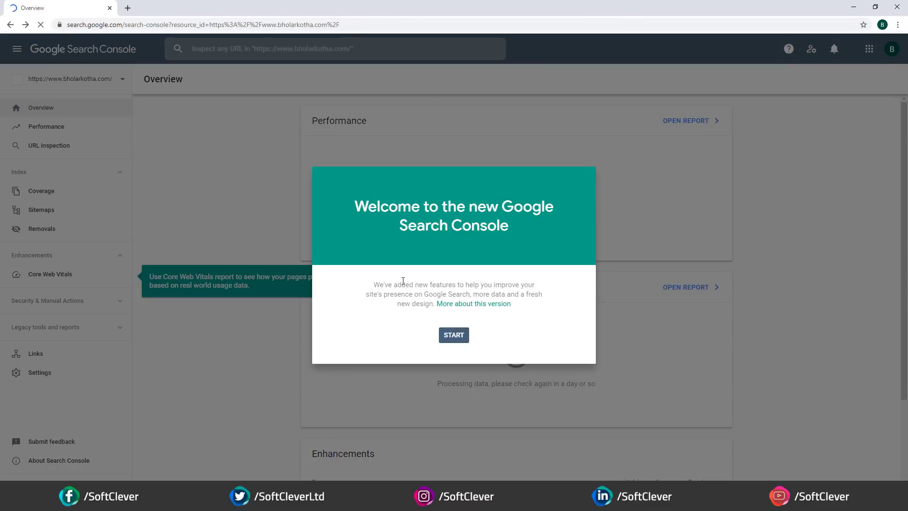
- Dismiss the welcome message, Core Web Vitals tip, URL inspection search and Overview tour tip
left_click(453, 333)
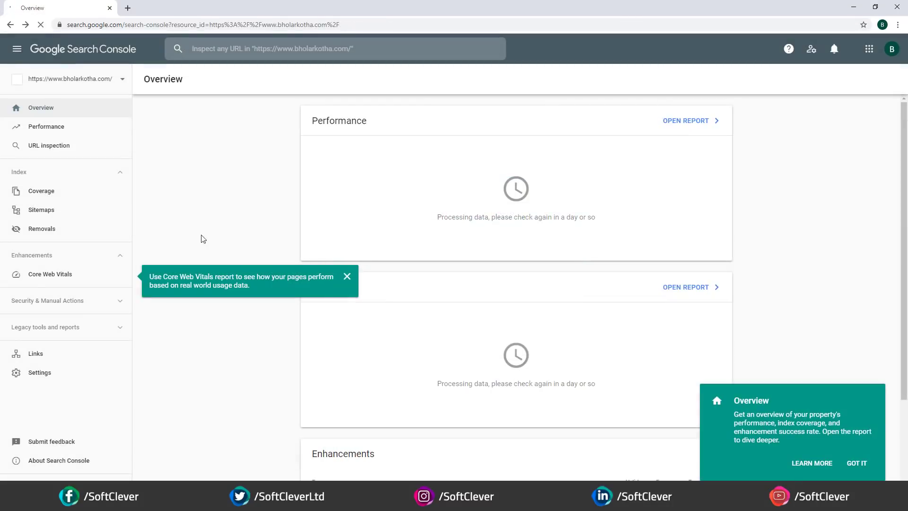
left_click(347, 277)
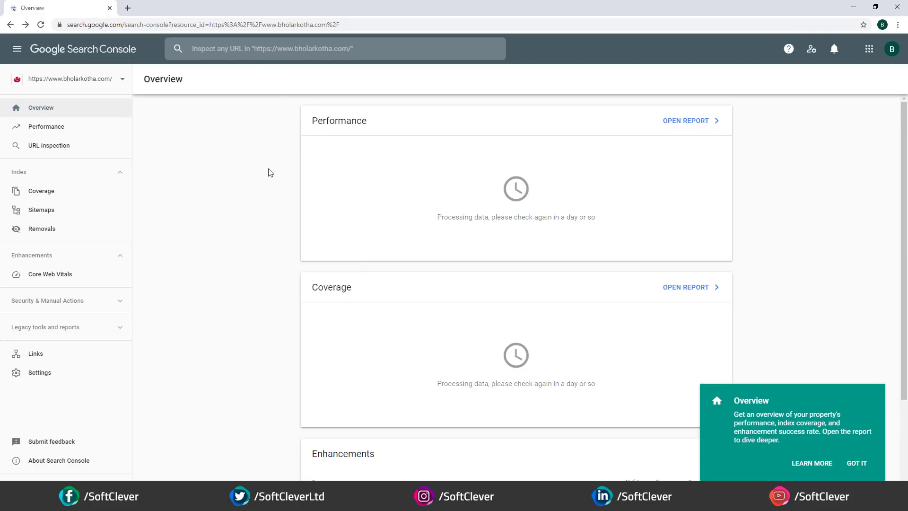
left_click(231, 49)
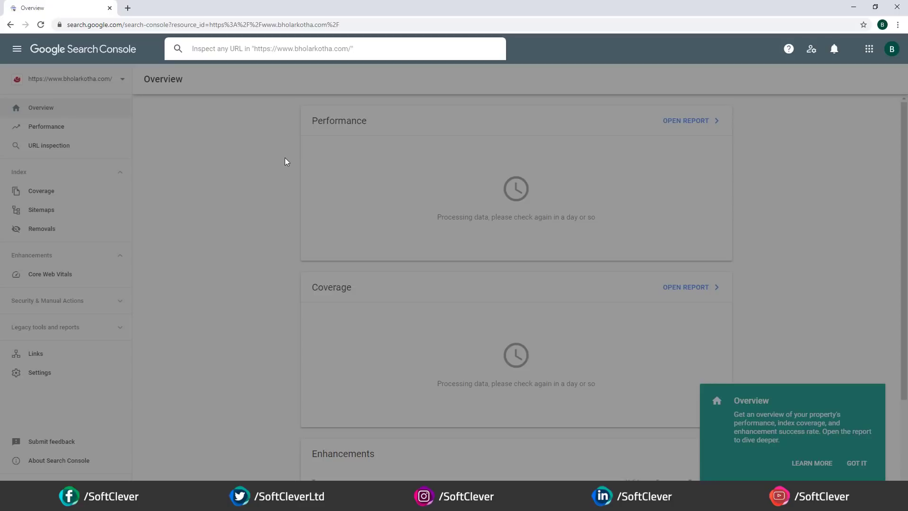
left_click(264, 181)
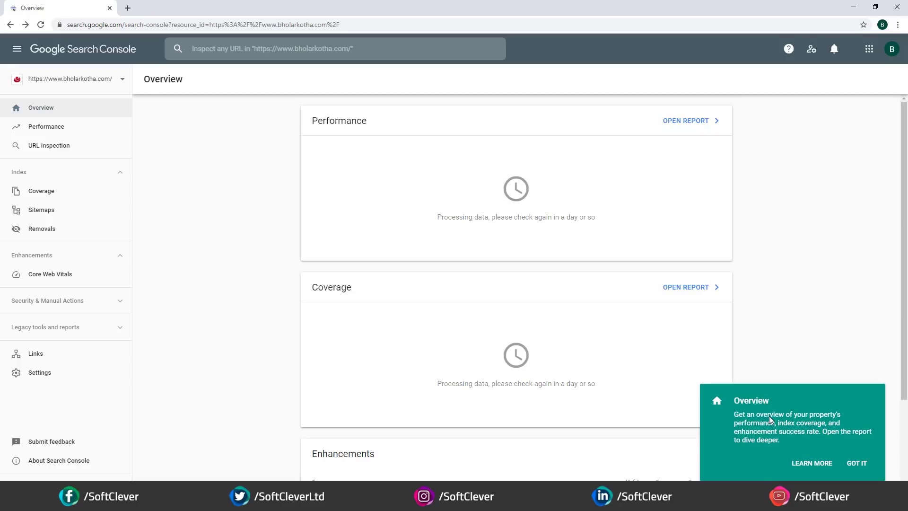
left_click(852, 464)
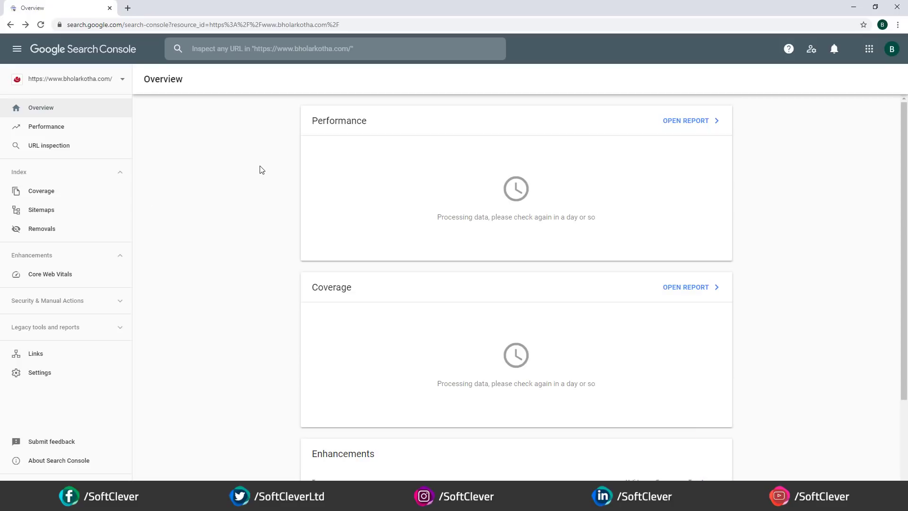
- Load analytics.google.com in a new tab and close the Search Console Overview tab
left_click(128, 8)
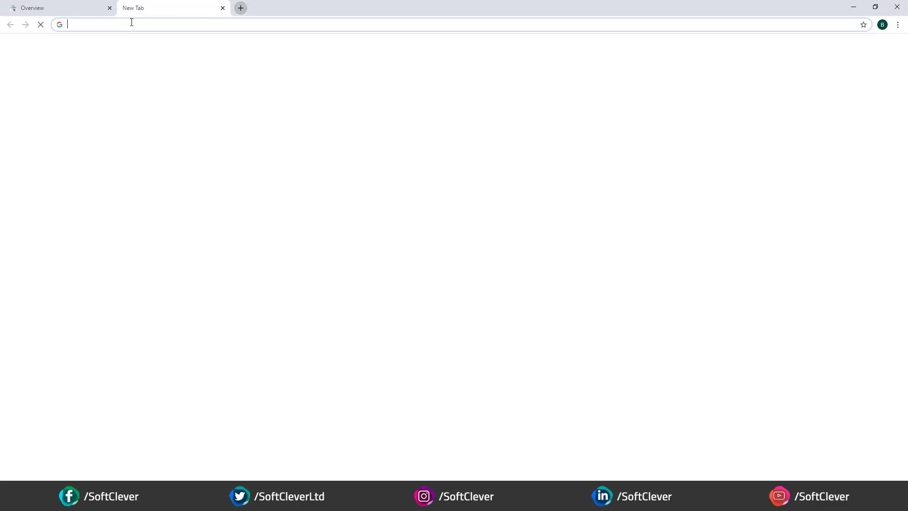
type("analy")
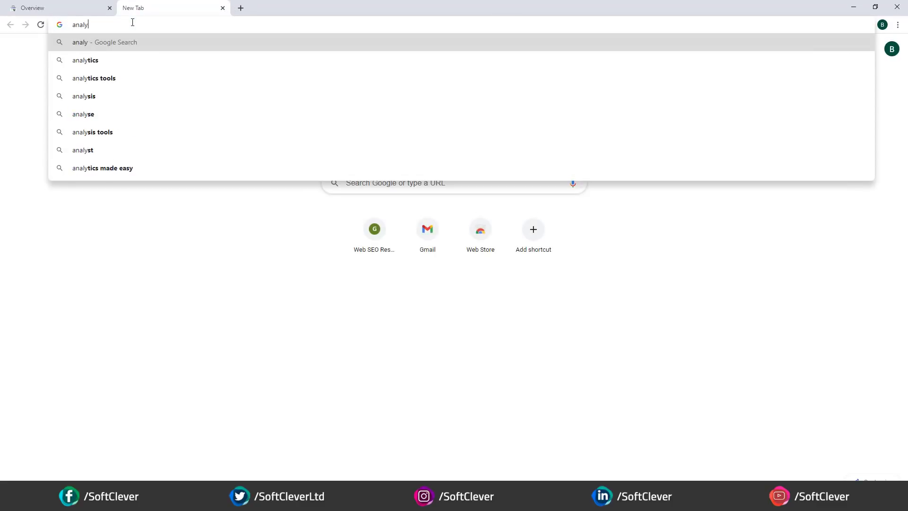
type("tics.google.com")
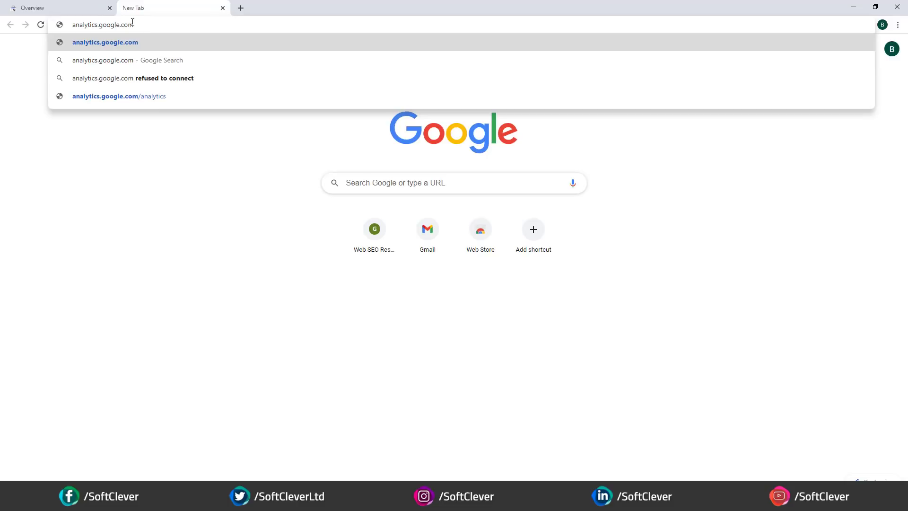
key("Return")
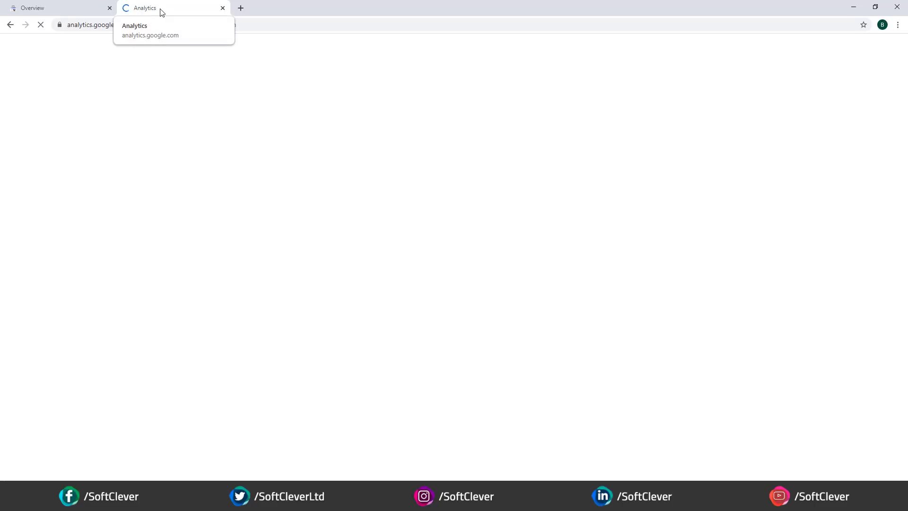
left_click(107, 7)
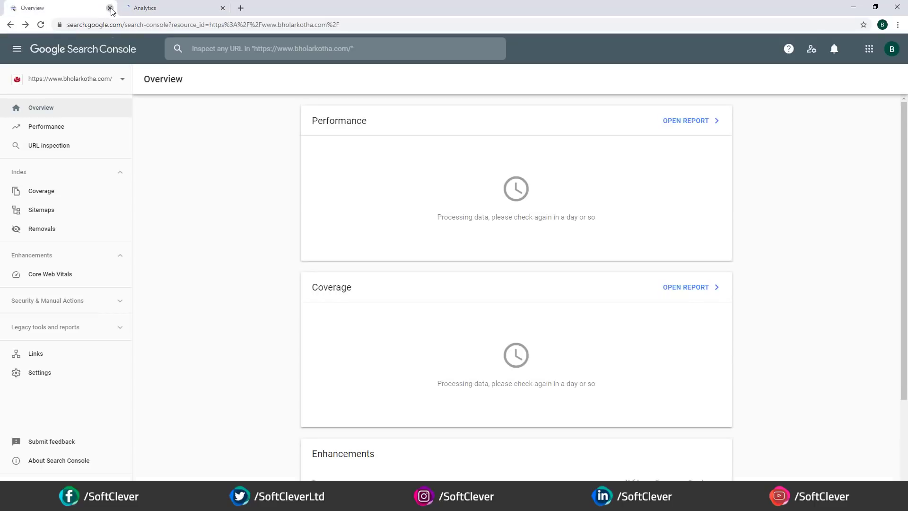
left_click(110, 8)
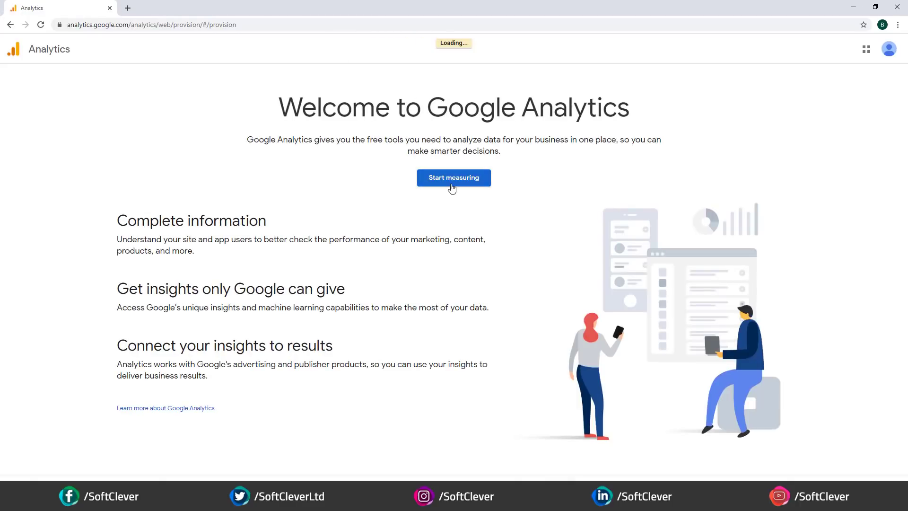
- Start a new Analytics account named BholarKotha and continue to property setup
left_click(452, 187)
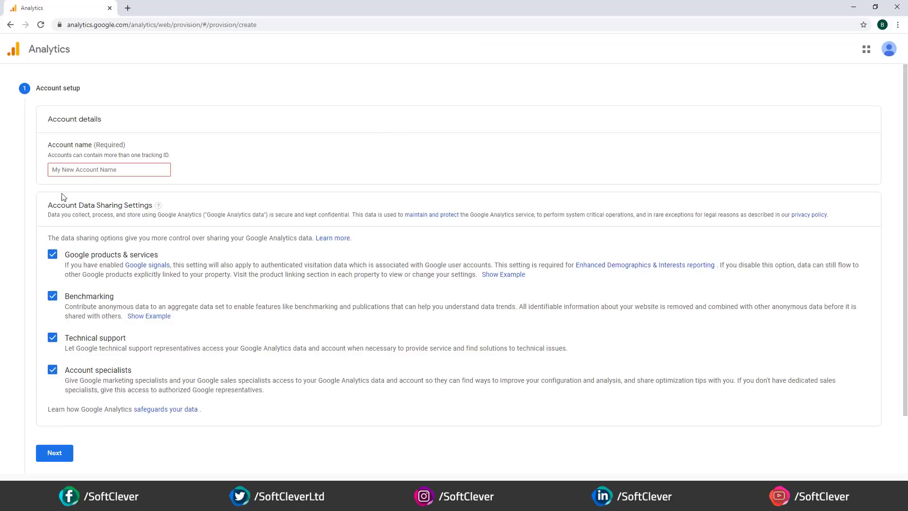
left_click(66, 171)
type("B")
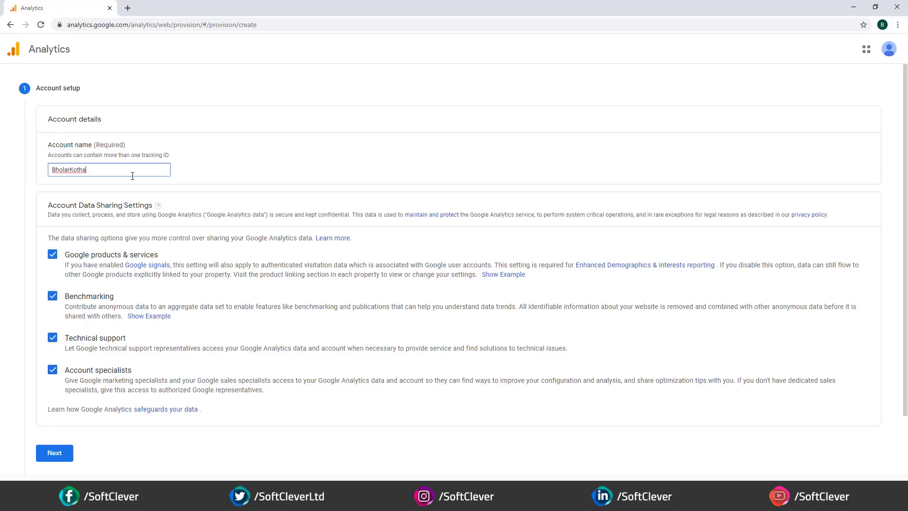
type("holarKotha")
left_click(3, 204)
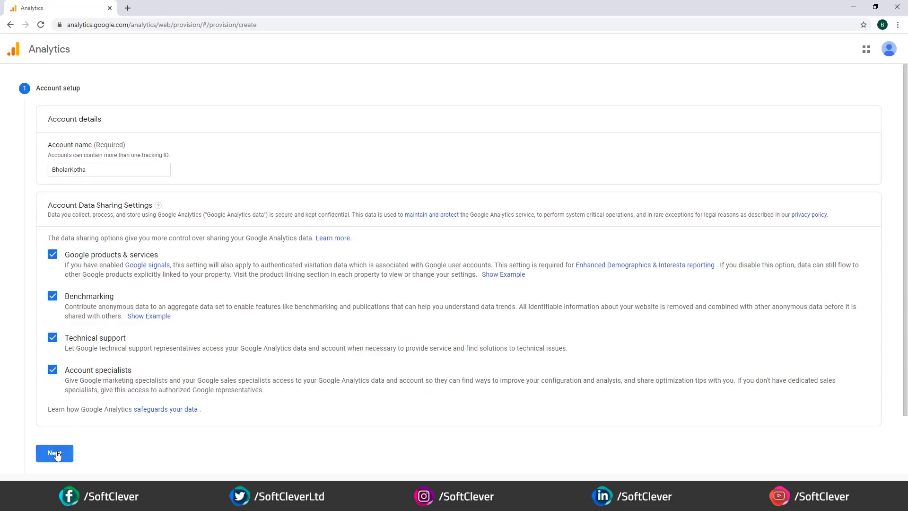
left_click(110, 170)
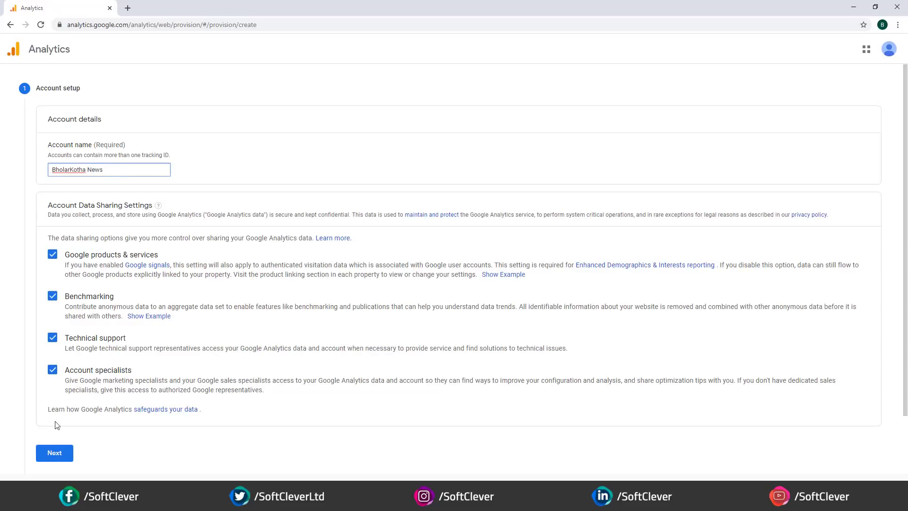
left_click(54, 453)
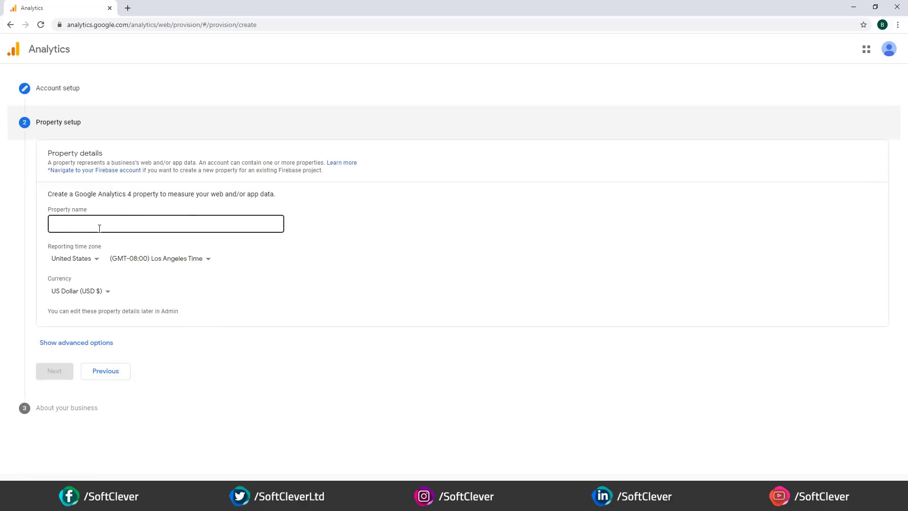
- Turn on Create a Universal Analytics property in the advanced options
left_click(84, 343)
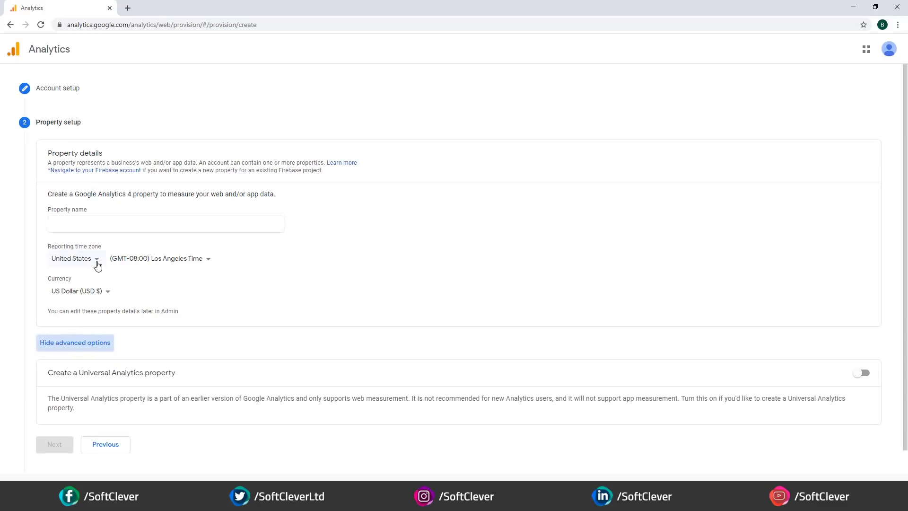
scroll(95, 265, "down", 1)
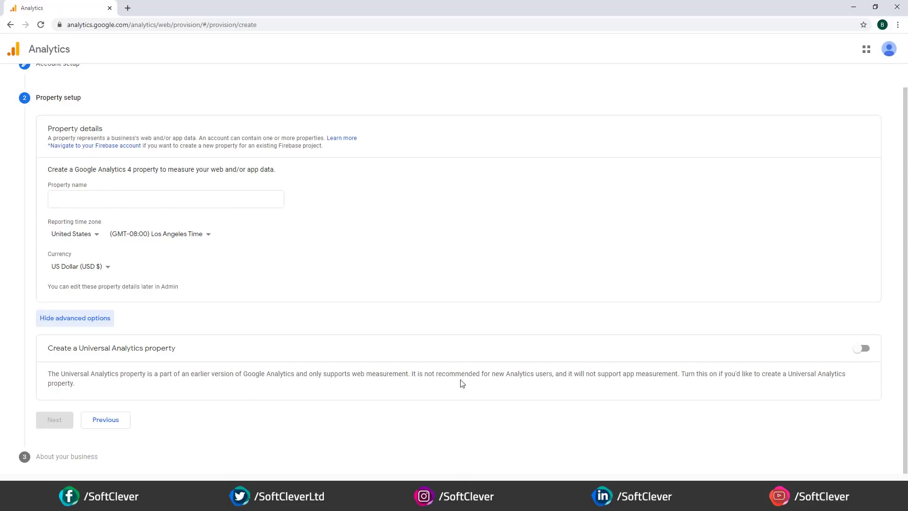
left_click(861, 349)
scroll(360, 320, "down", 2)
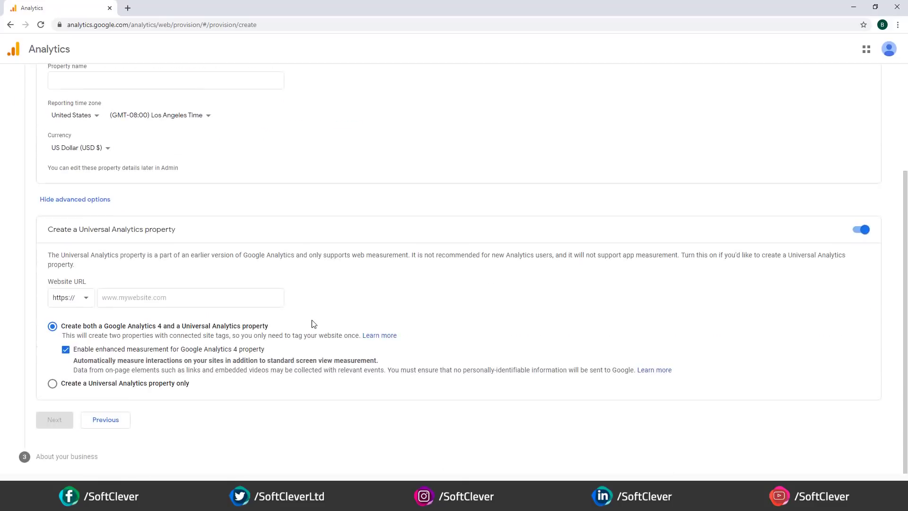
scroll(182, 251, "up", 2)
left_click(83, 173)
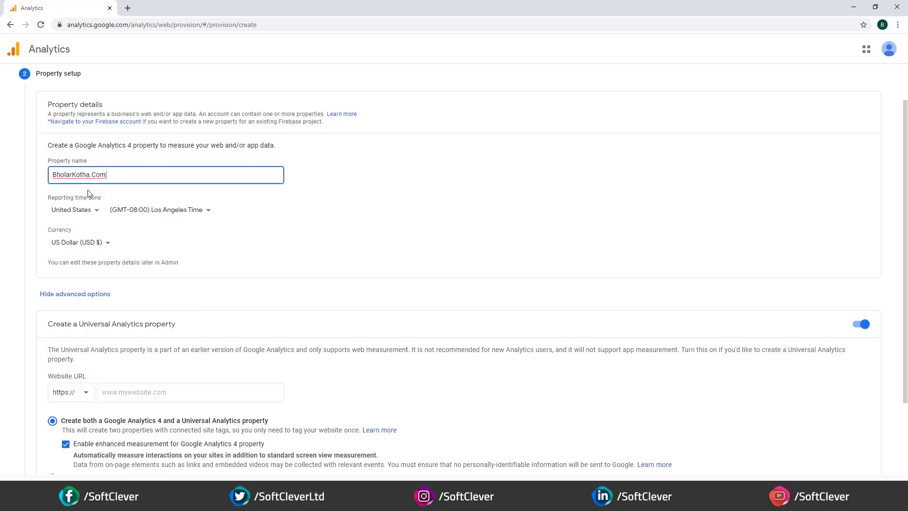
scroll(61, 303, "down", 2)
left_click(88, 294)
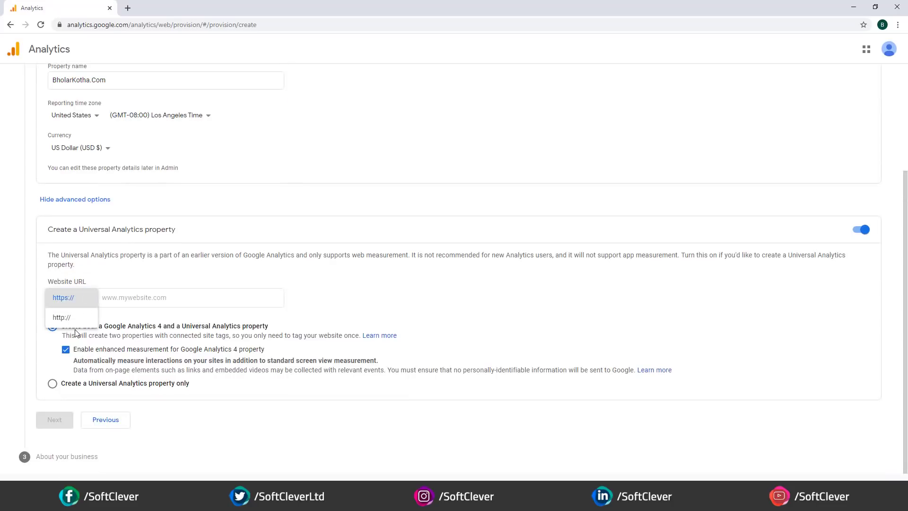
left_click(77, 300)
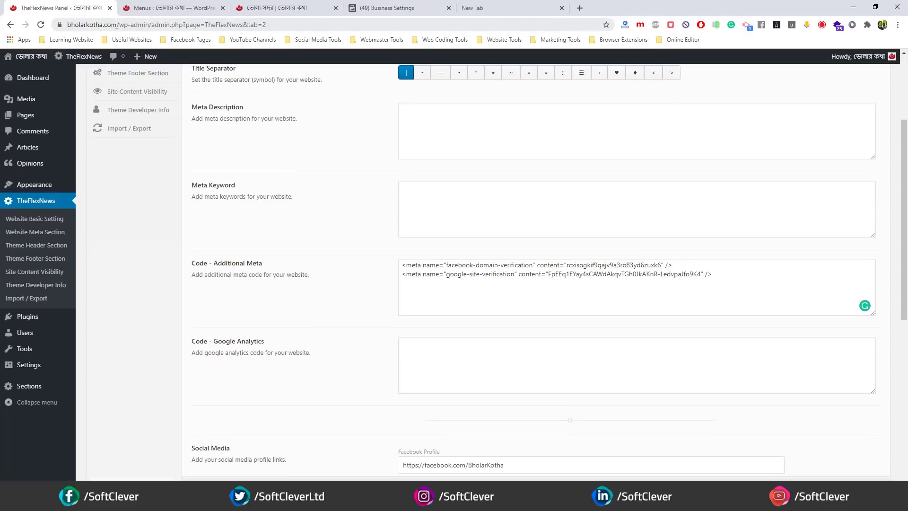
left_click_drag(68, 25, 154, 24)
key("ctrl+c")
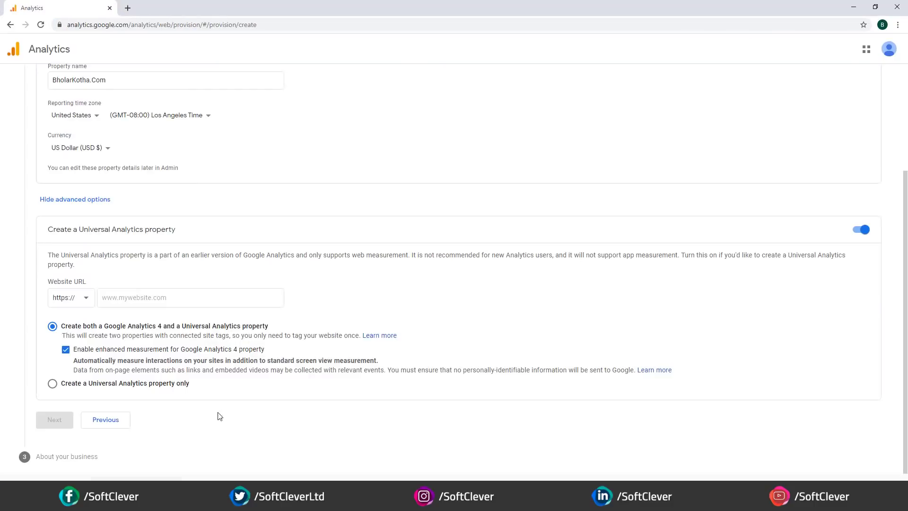
left_click(113, 299)
key("ctrl+v")
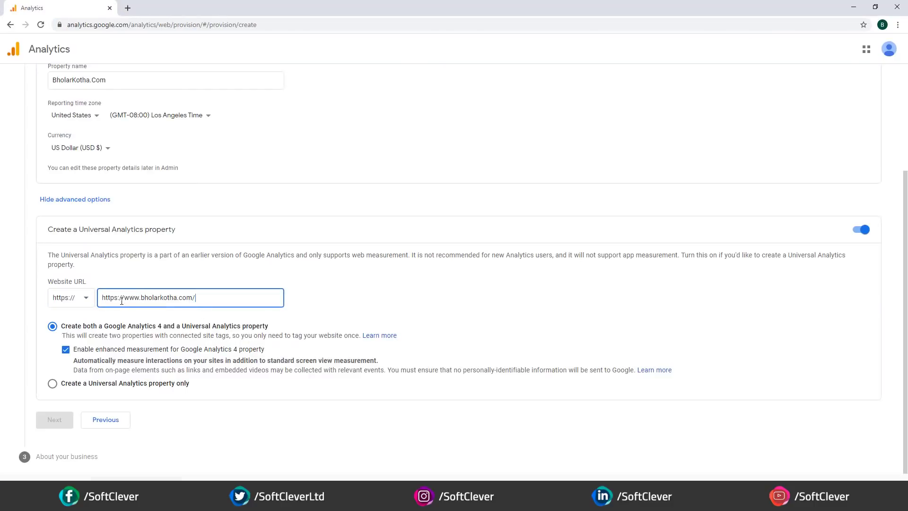
left_click_drag(103, 299, 123, 299)
key("BackSpace")
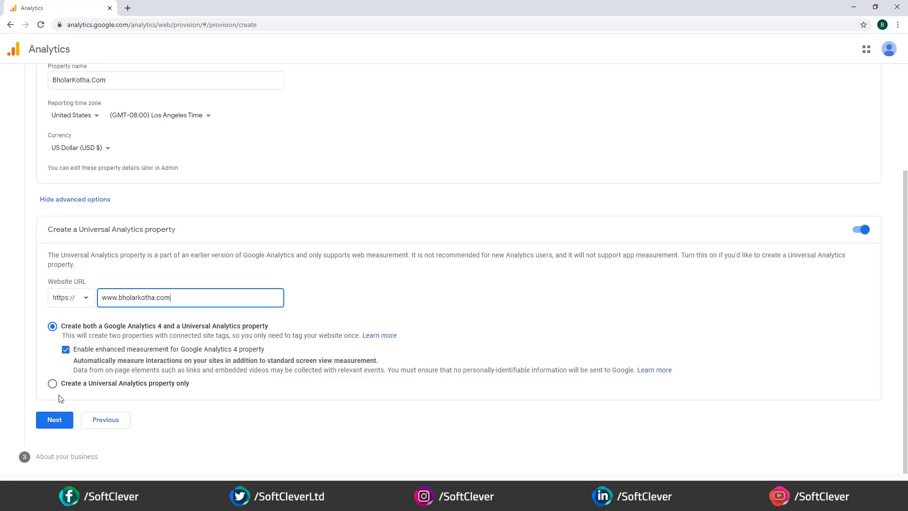
- Choose Universal Analytics only and set country and time zone to Bangladesh (GMT+06:00)
left_click(53, 384)
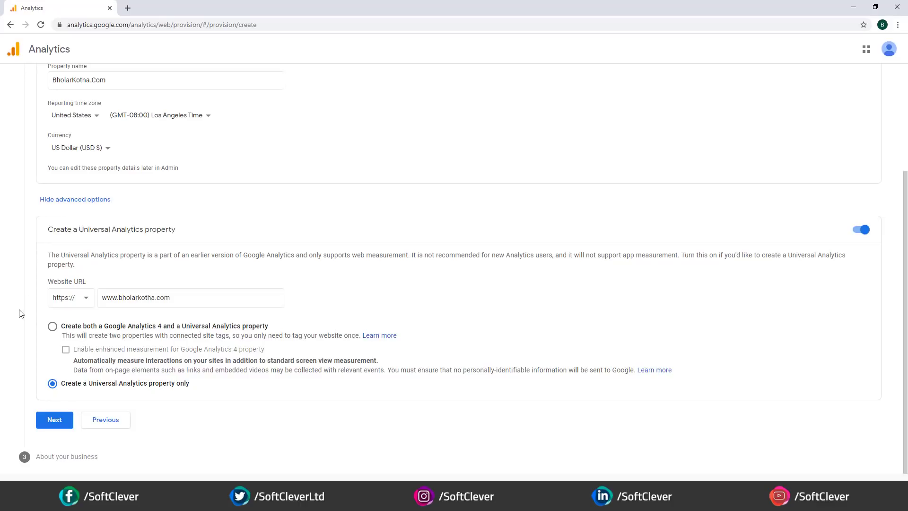
scroll(3, 315, "up", 3)
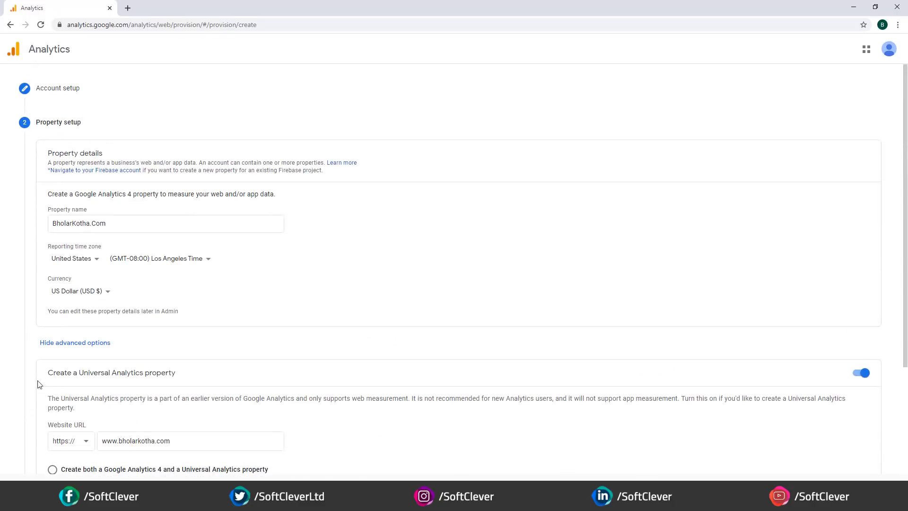
scroll(52, 269, "down", 1)
left_click(74, 211)
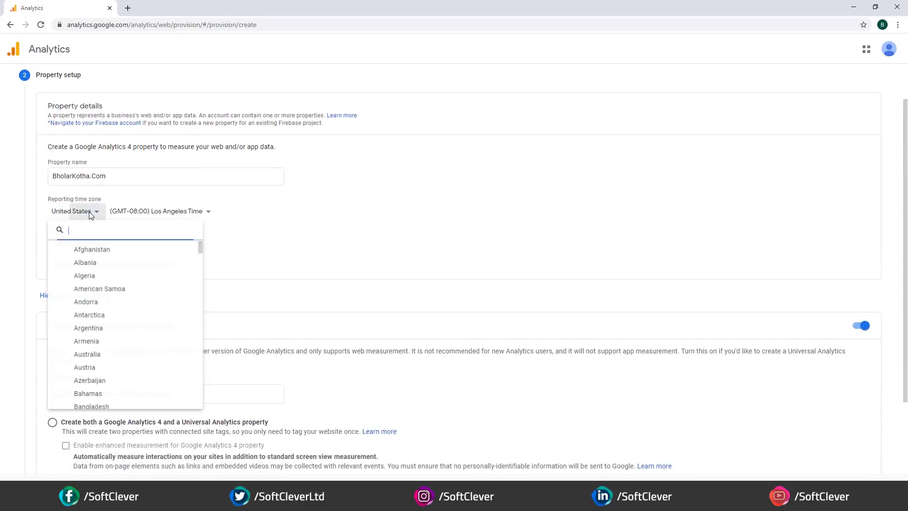
scroll(102, 298, "down", 1)
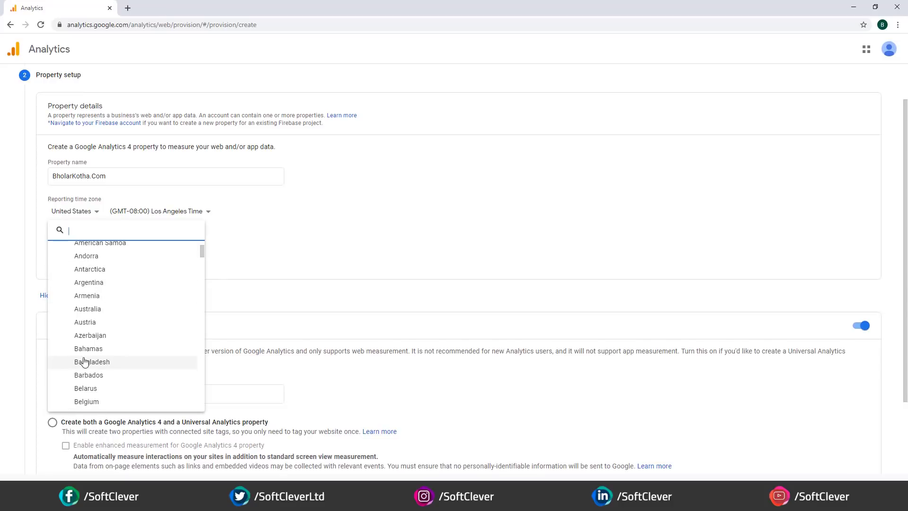
left_click(85, 362)
left_click(183, 214)
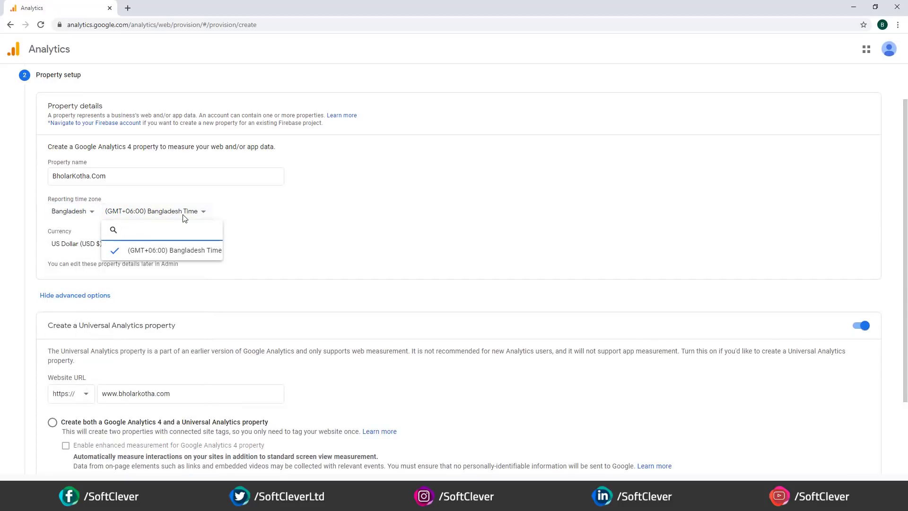
left_click(156, 249)
scroll(71, 279, "down", 2)
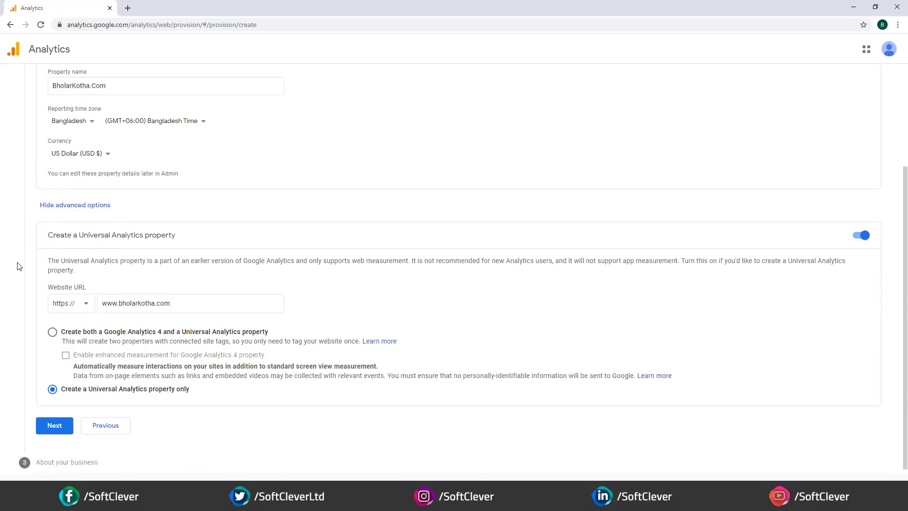
scroll(90, 279, "up", 3)
scroll(90, 283, "down", 3)
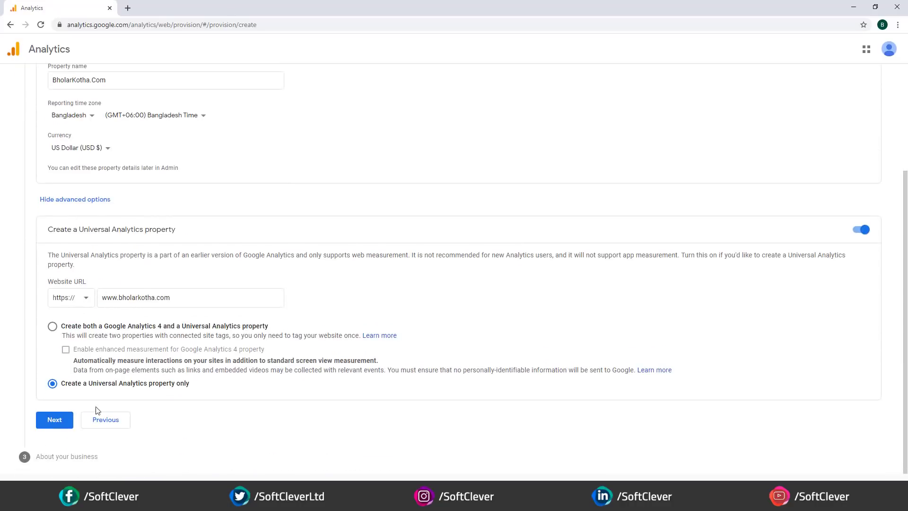
- Pick News as the industry category and create the property
left_click(58, 419)
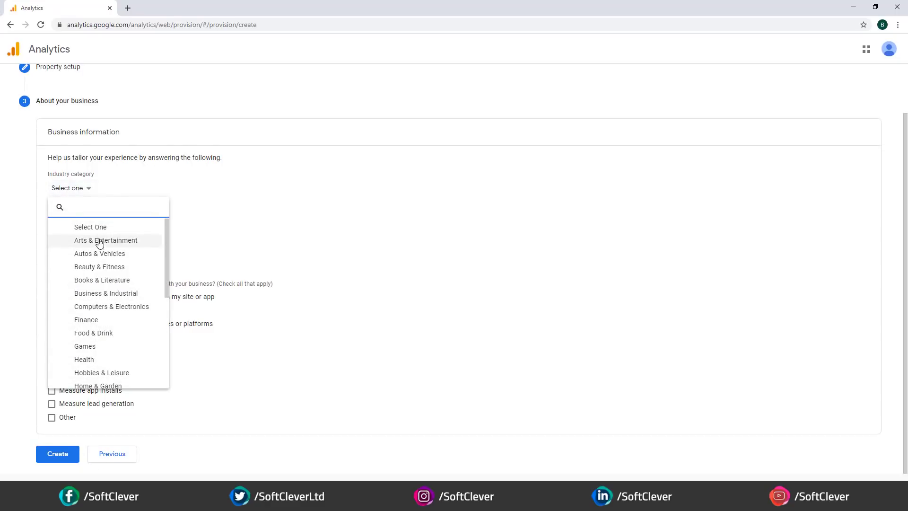
scroll(106, 282, "down", 1)
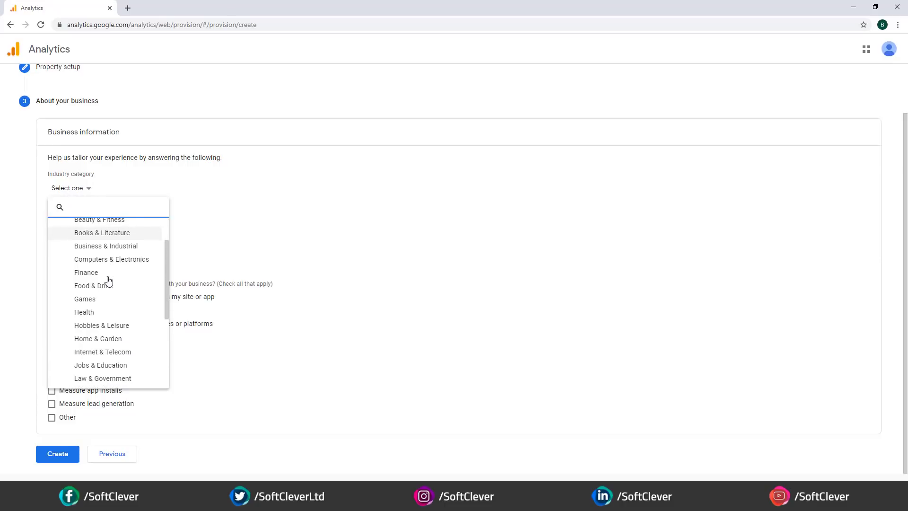
type("news")
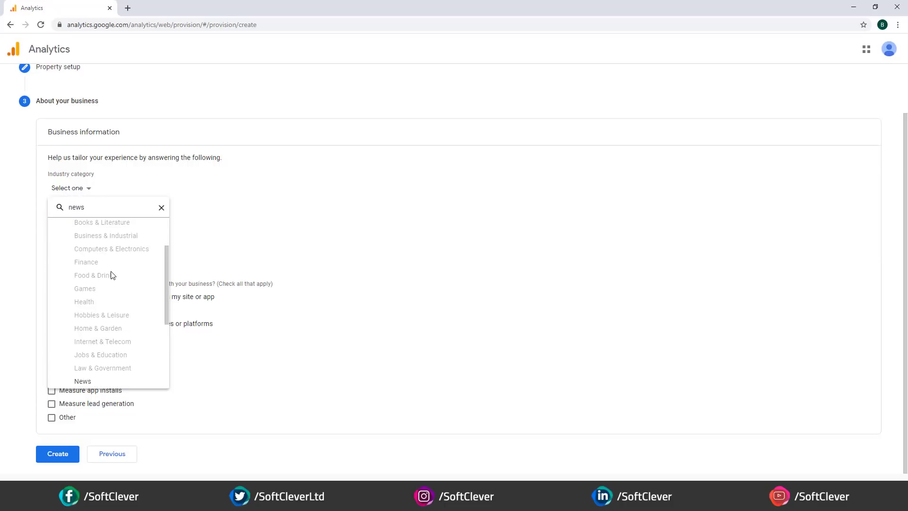
left_click(84, 381)
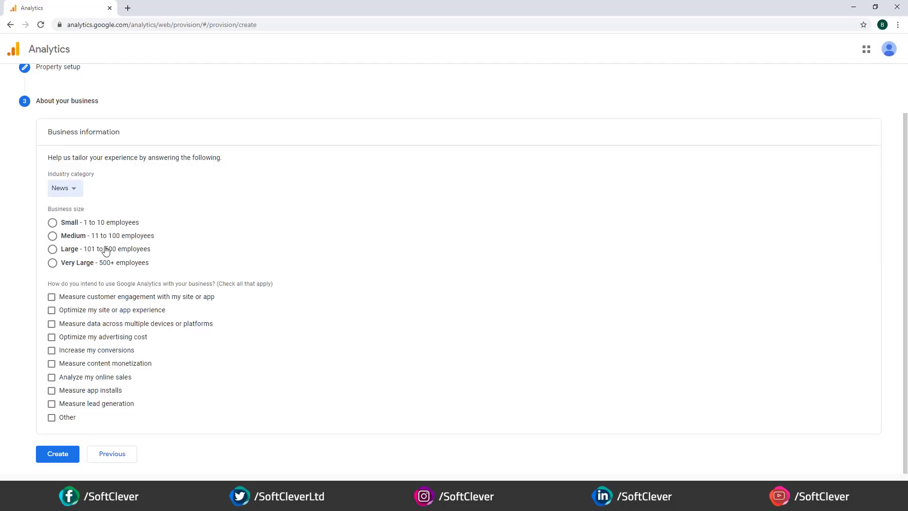
left_click(62, 459)
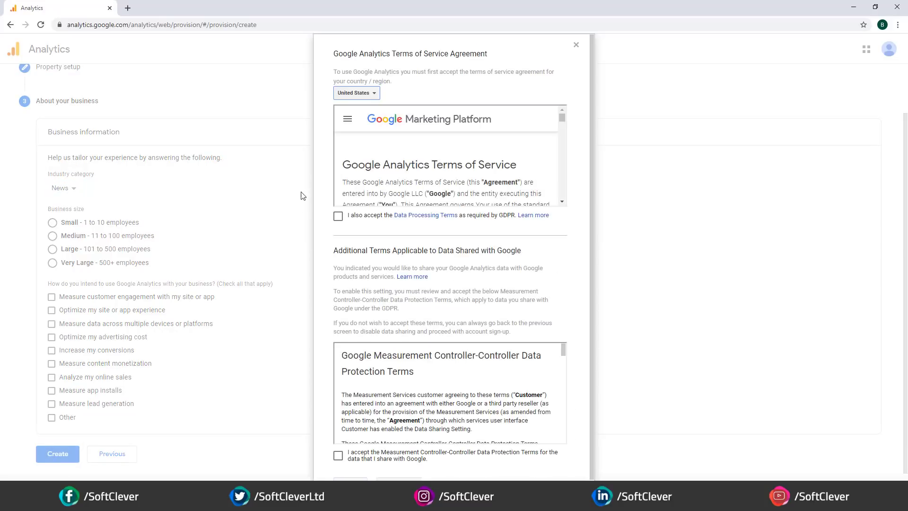
- Tick both data-protection terms, set the country to Bangladesh and accept the Terms of Service
left_click(338, 216)
left_click(338, 439)
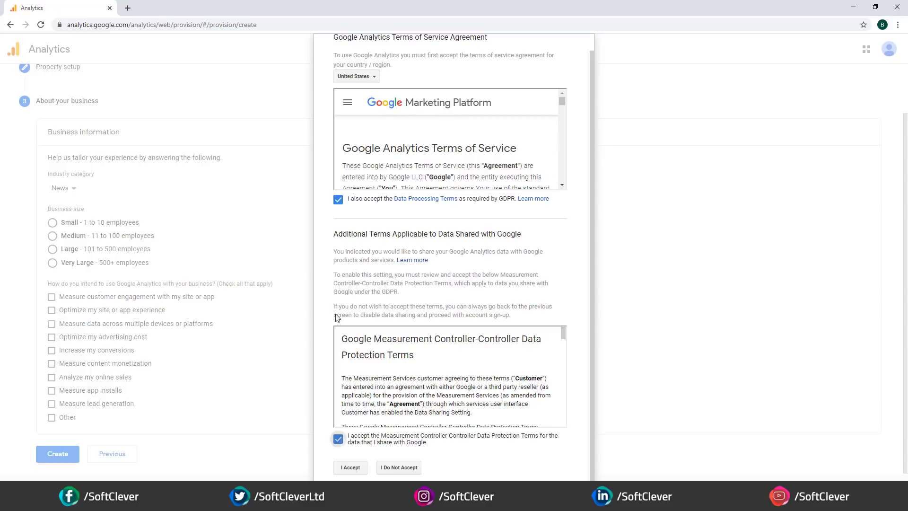
scroll(356, 289, "up", 1)
left_click(356, 93)
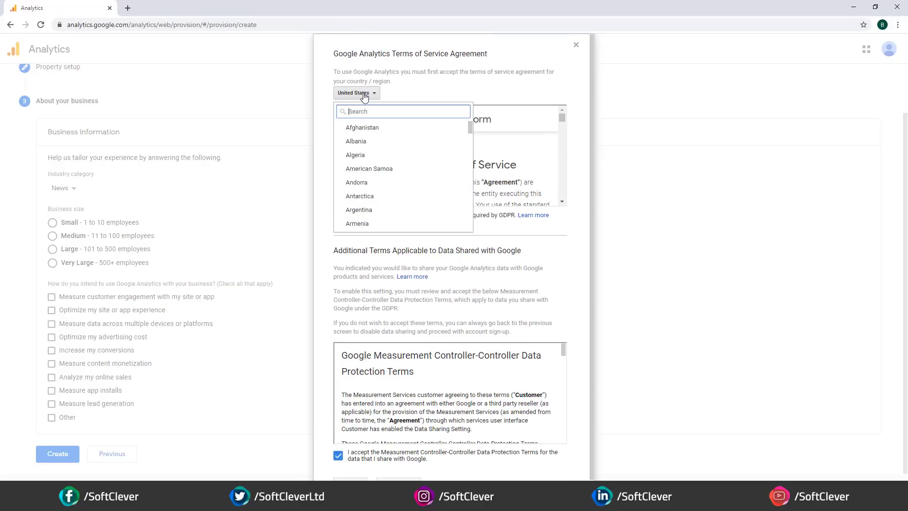
scroll(371, 160, "down", 1)
scroll(376, 189, "down", 1)
left_click(378, 195)
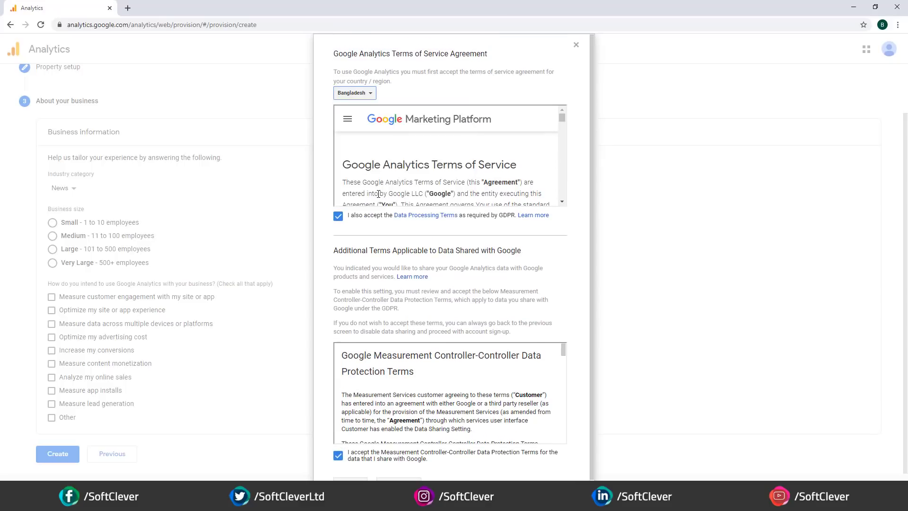
scroll(390, 225, "down", 1)
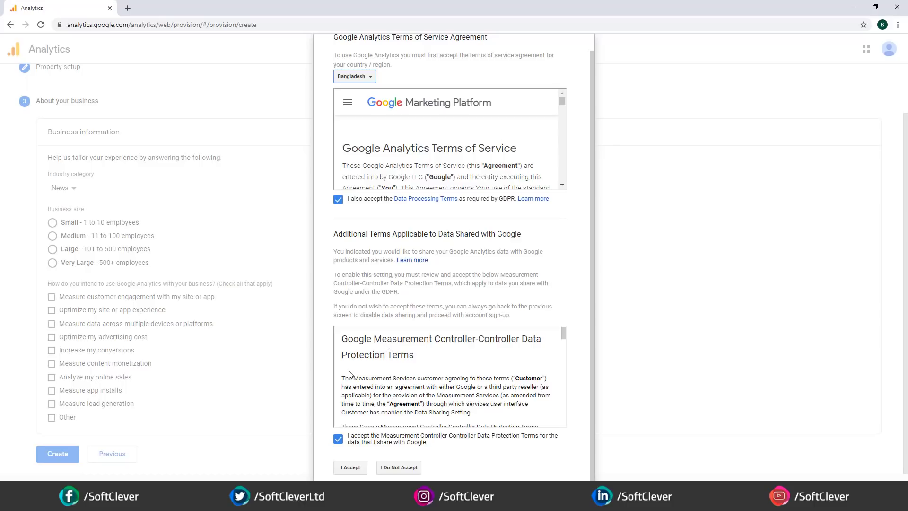
left_click(351, 467)
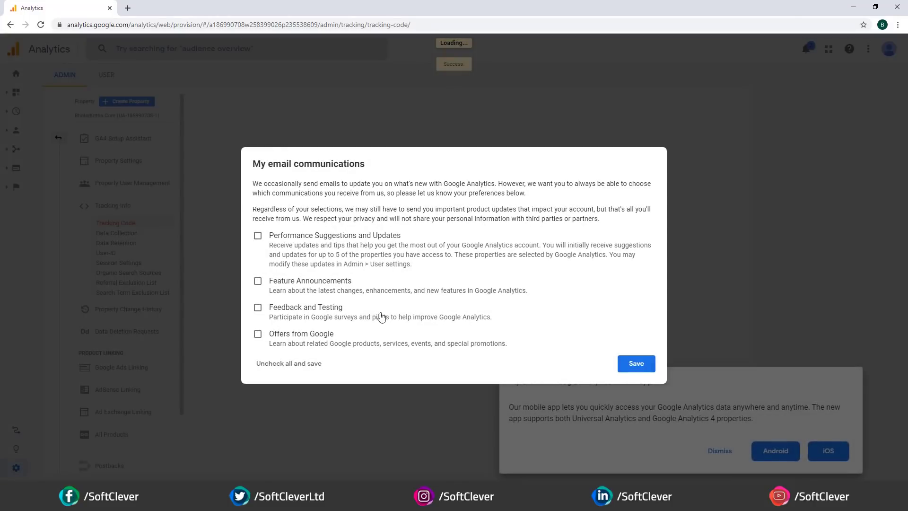
- Save email preferences unsubscribed, dismiss the app card, and copy the gtag.js tracking snippet
left_click(631, 366)
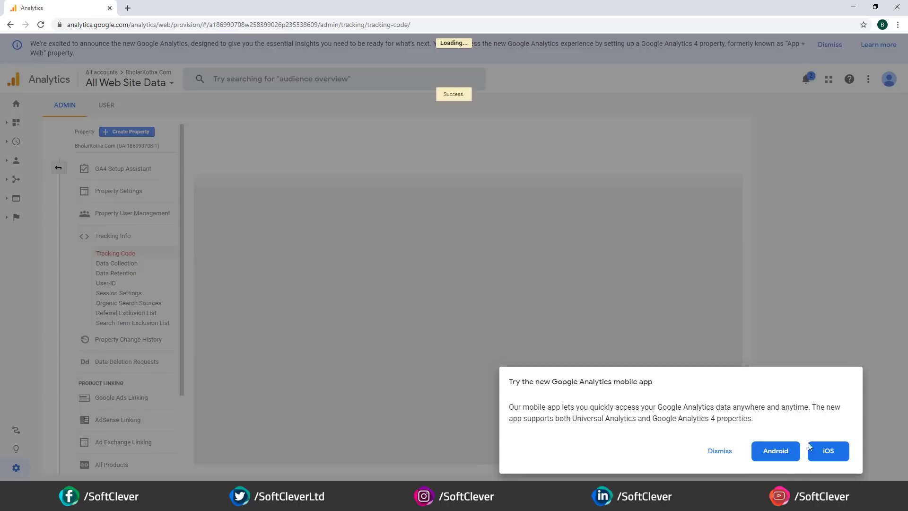
left_click(719, 451)
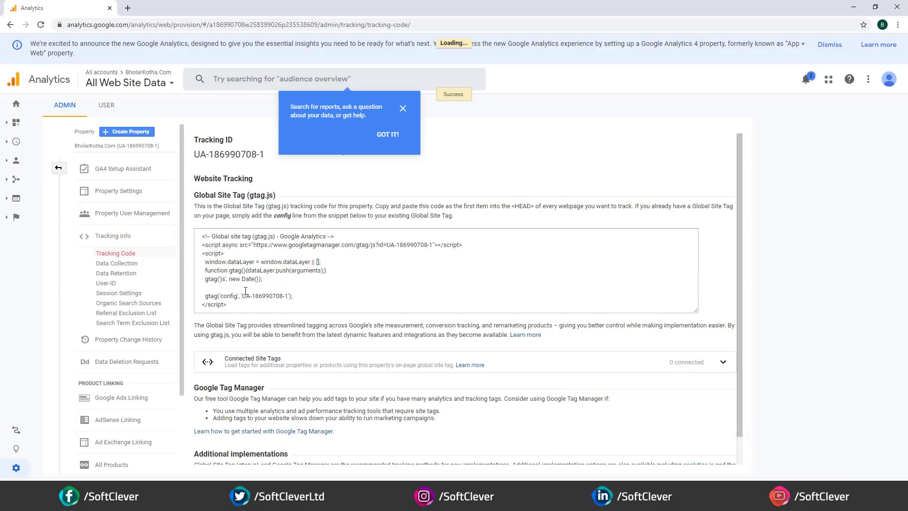
left_click(231, 268)
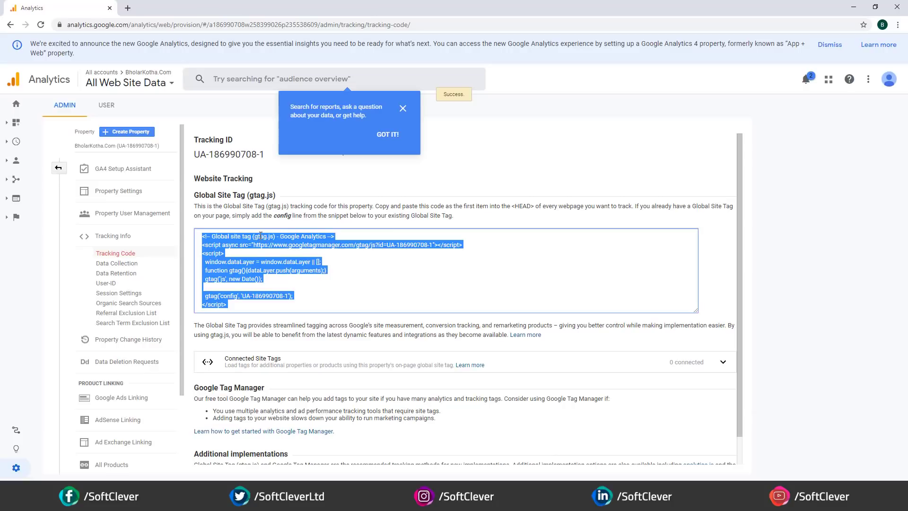
right_click(260, 236)
left_click(274, 242)
key("alt+Tab")
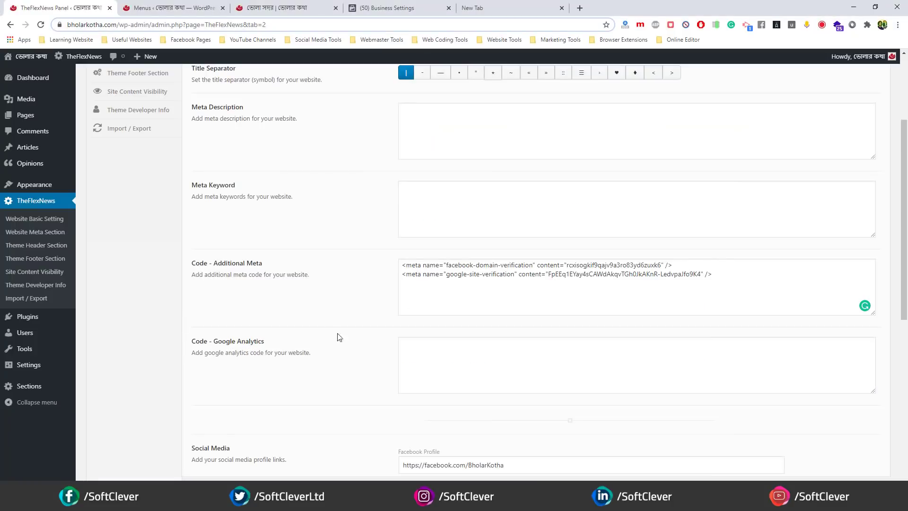
- Paste the gtag snippet into Code - Google Analytics and dismiss Analytics' search tips popup
right_click(424, 359)
left_click(454, 239)
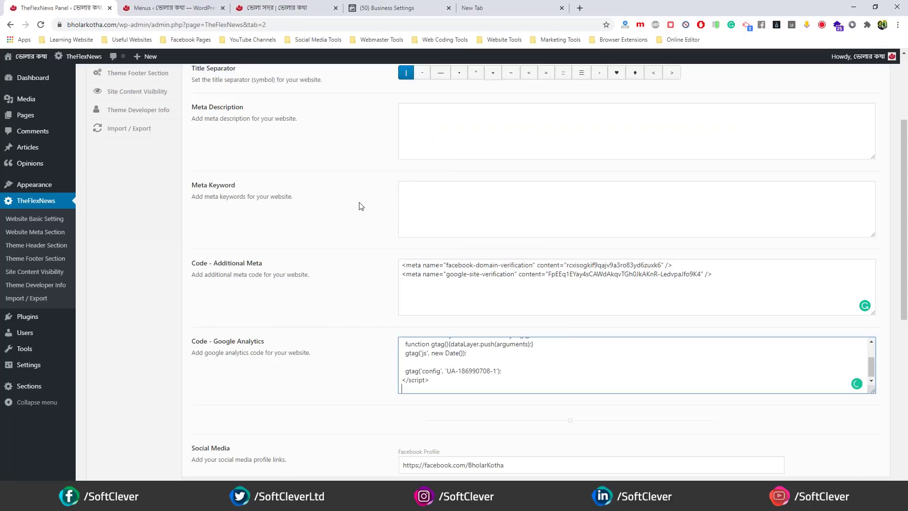
scroll(522, 358, "up", 5)
scroll(681, 305, "down", 6)
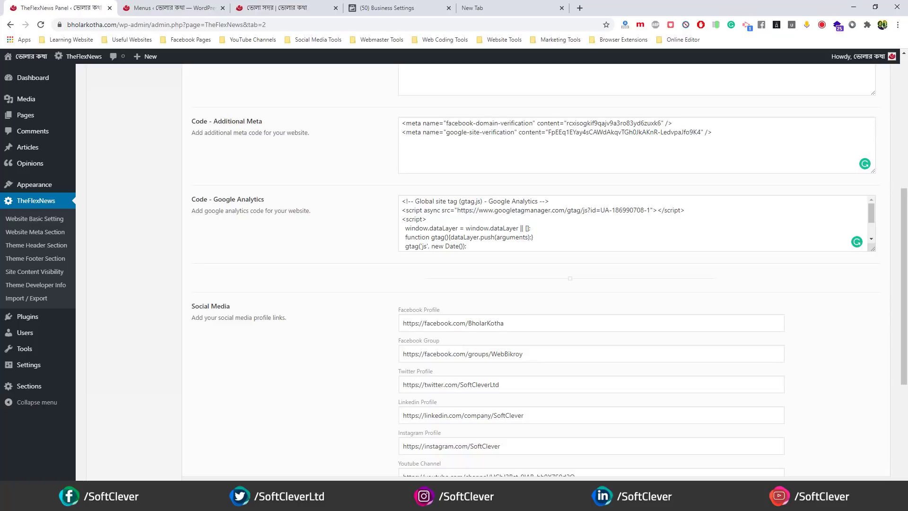
key("alt+Tab")
left_click(382, 135)
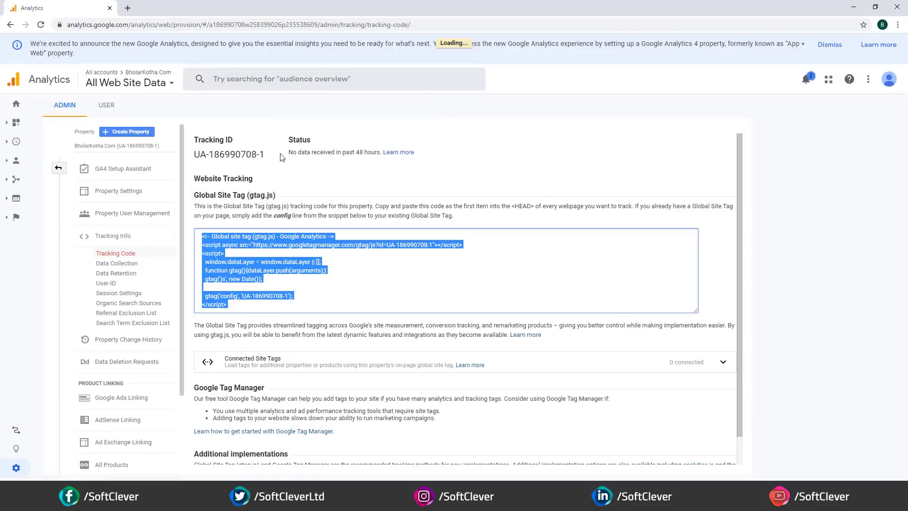
- Dismiss the new Google Analytics announcement and go to the Home report
scroll(284, 246, "down", 1)
scroll(307, 287, "up", 1)
scroll(284, 187, "down", 1)
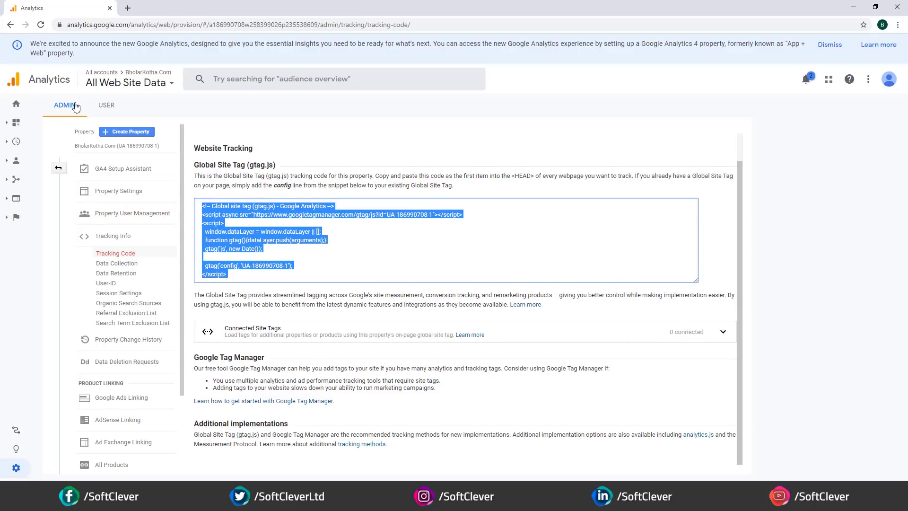
left_click(840, 45)
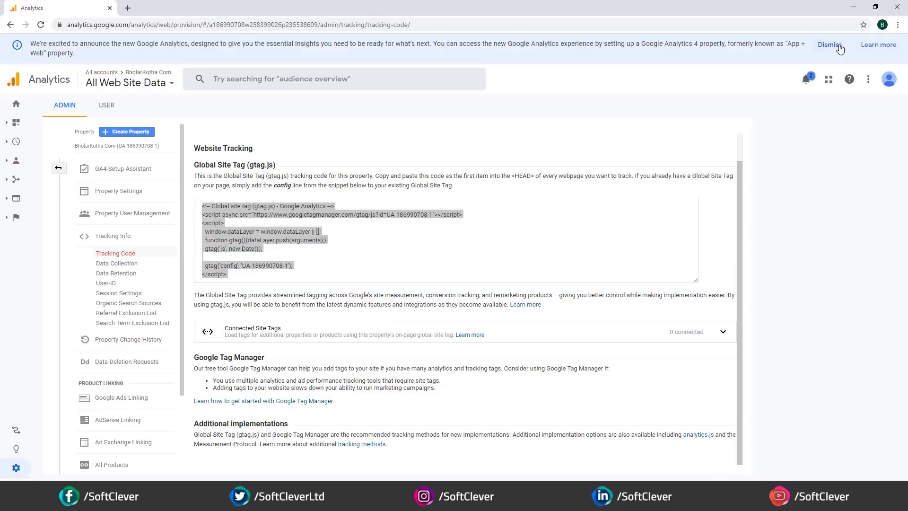
left_click(11, 56)
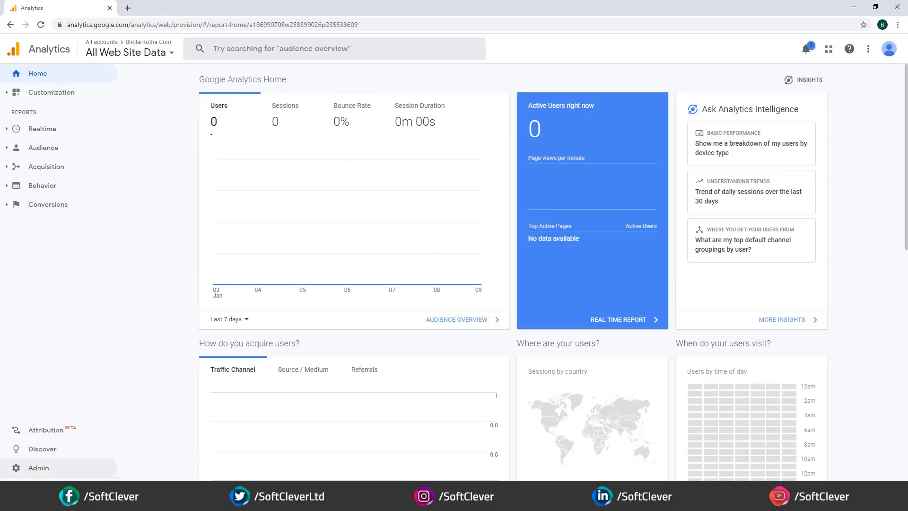
- Copy the bholarkotha.com address and load the site in a new tab
key("alt+Tab")
left_click(272, 7)
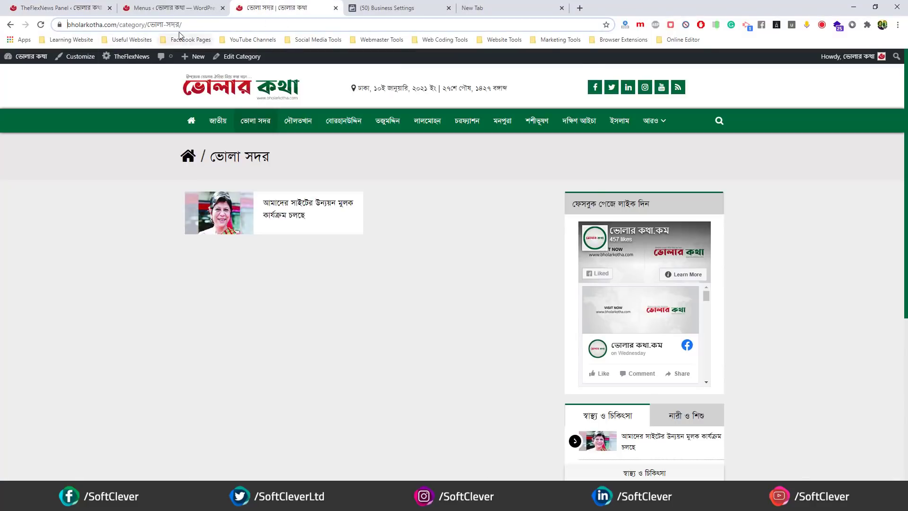
left_click_drag(118, 25, 1, 23)
right_click(112, 25)
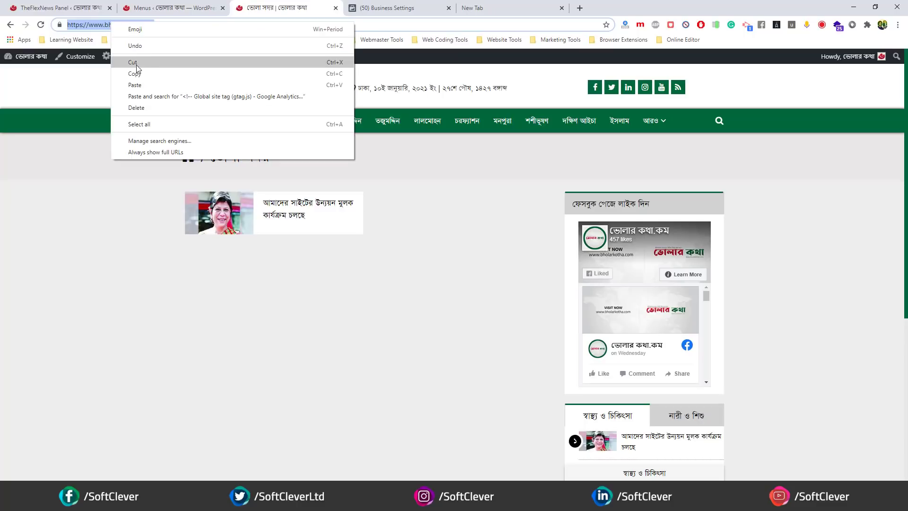
left_click(136, 69)
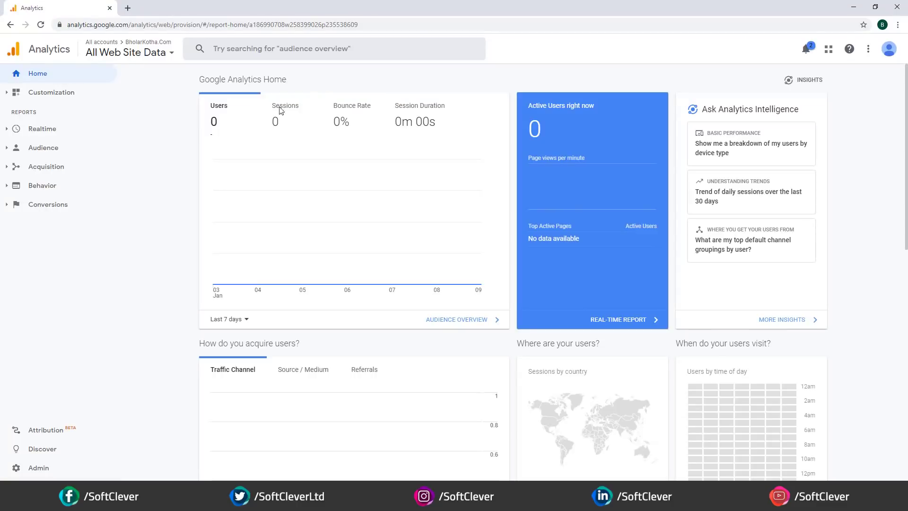
key("ctrl+t")
right_click(141, 35)
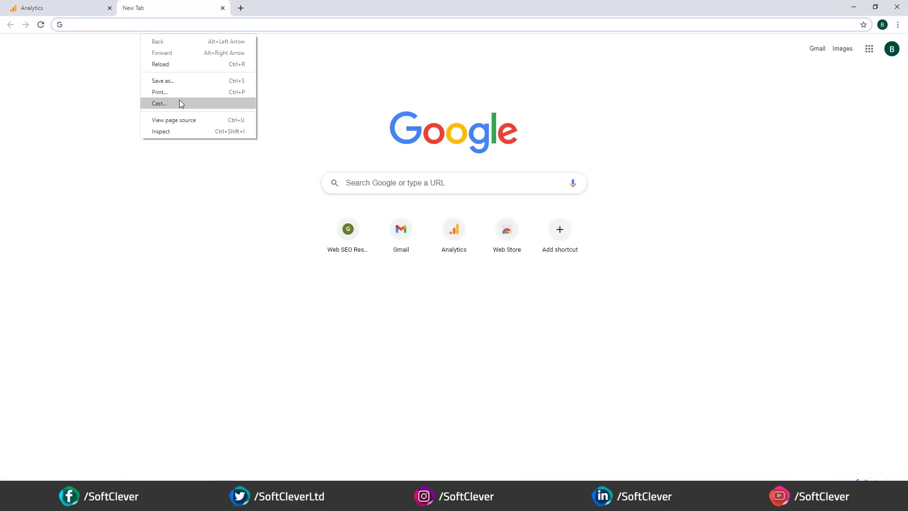
right_click(124, 25)
left_click(174, 102)
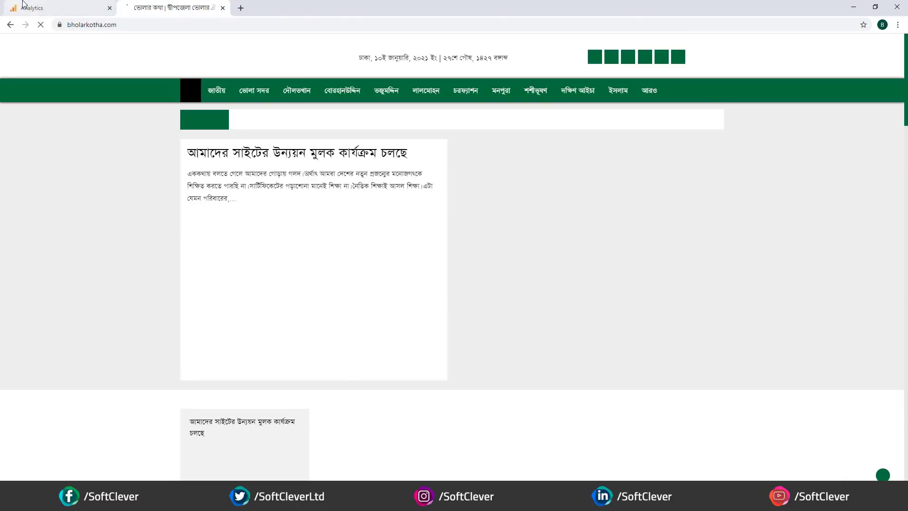
- Open the homepage's headline article in a new tab and view it to register a visit
left_click(30, 8)
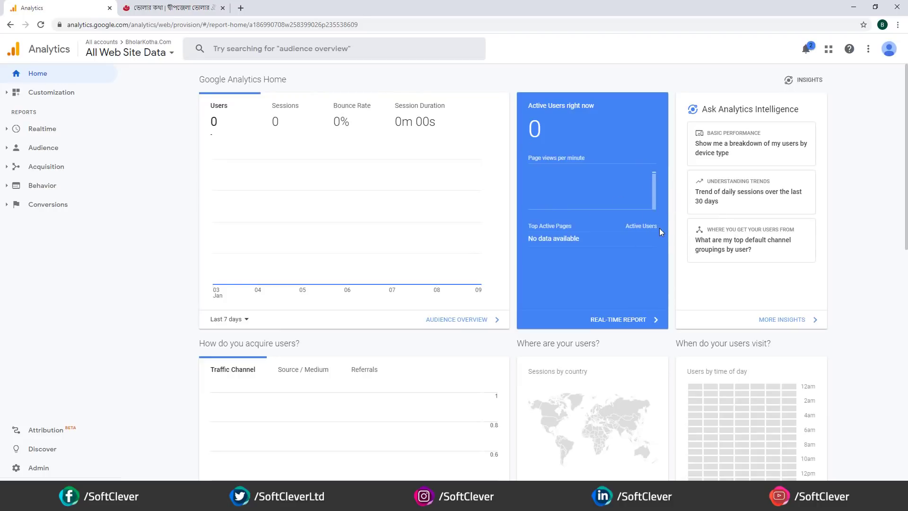
left_click(511, 91)
left_click(156, 7)
right_click(278, 316)
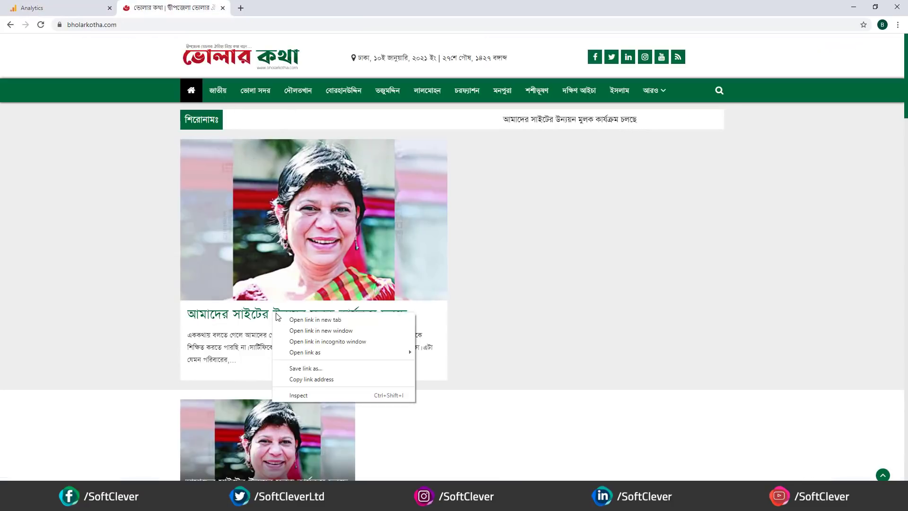
left_click(315, 320)
left_click(95, 8)
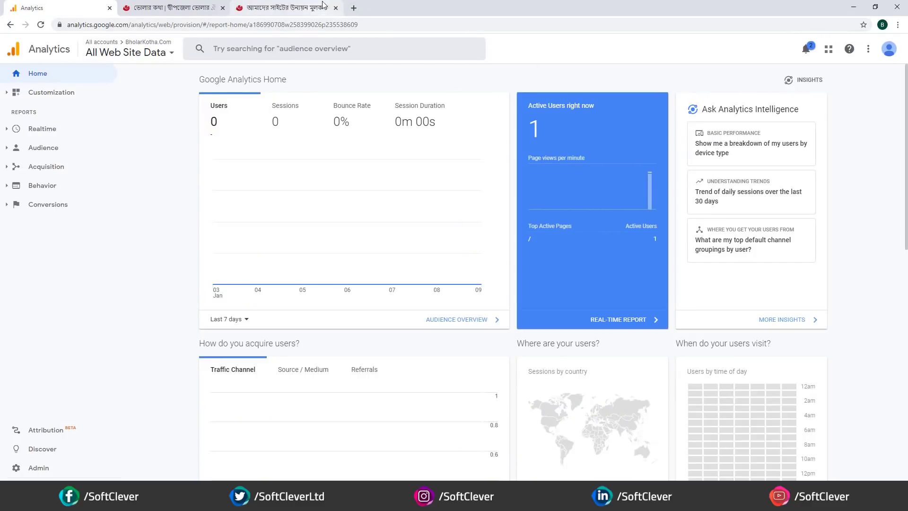
left_click(290, 4)
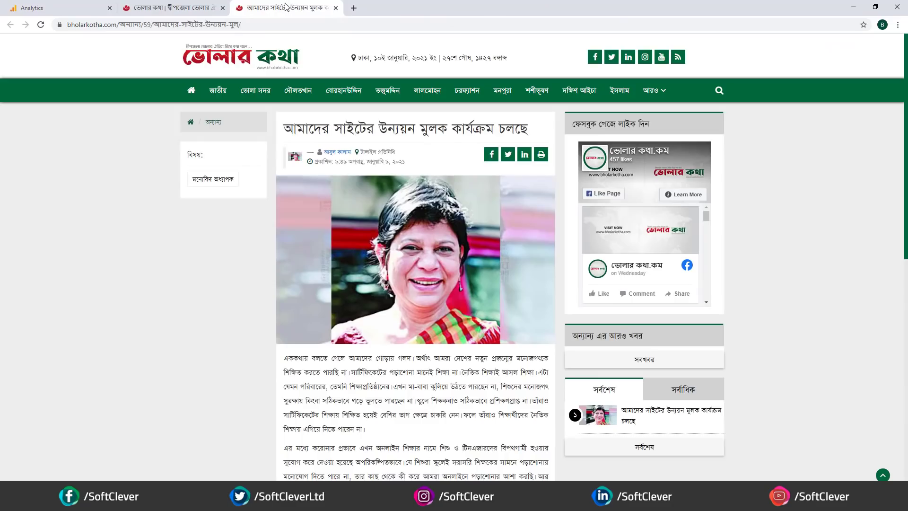
- Check the Active Users right now count on Analytics Home while switching between site tabs
key("ctrl+1")
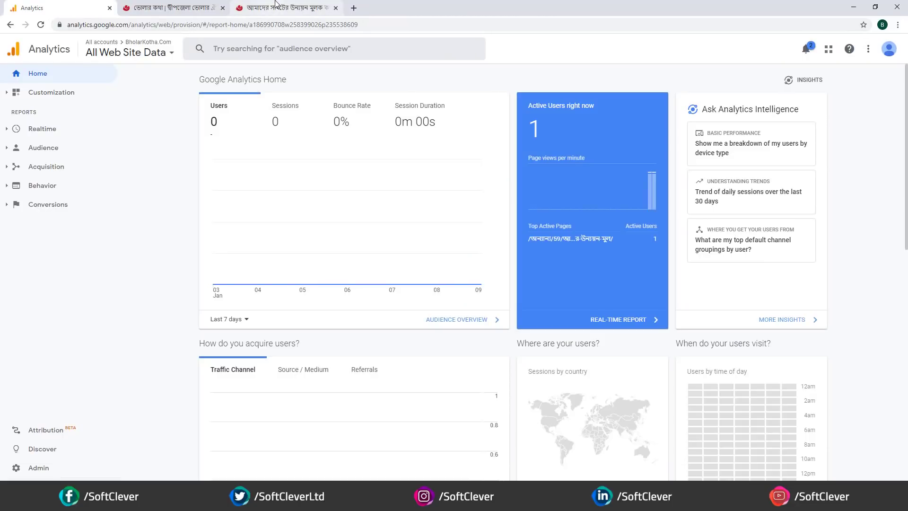
left_click_drag(527, 102, 559, 236)
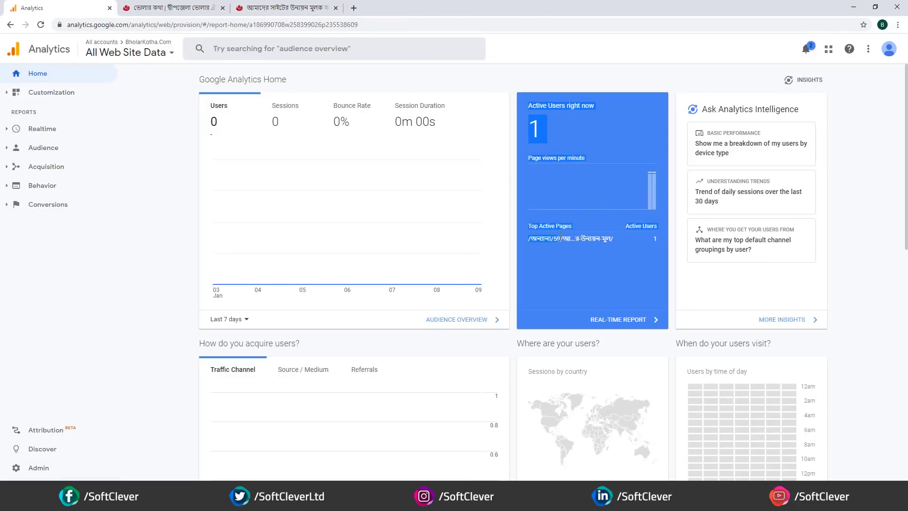
left_click(535, 126)
left_click_drag(546, 125, 529, 123)
left_click(528, 126)
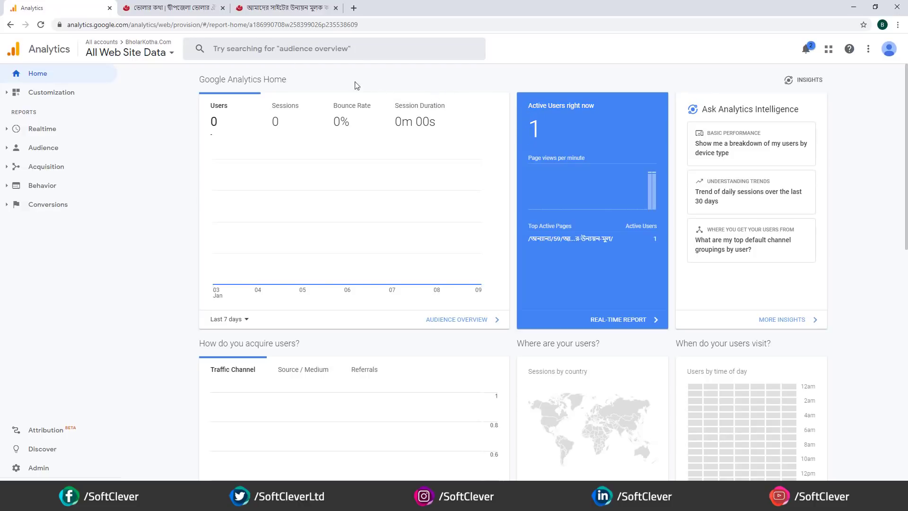
left_click(284, 7)
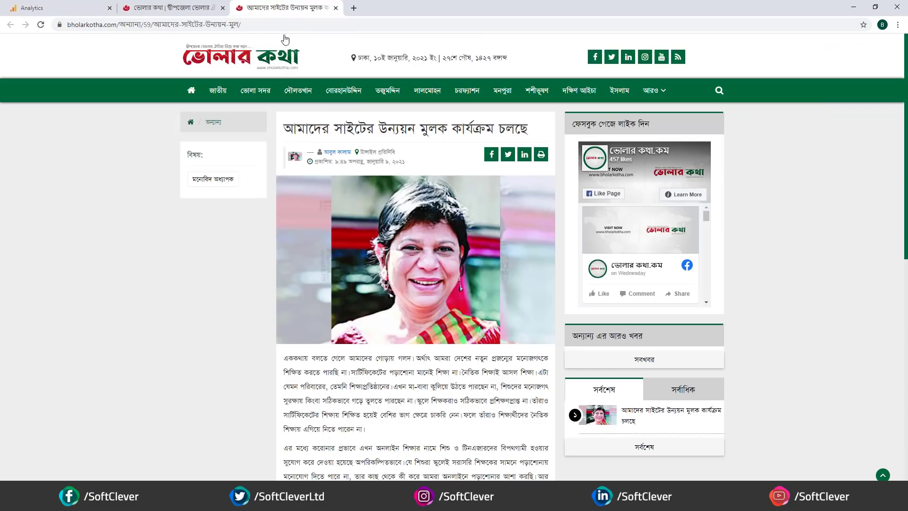
left_click(158, 9)
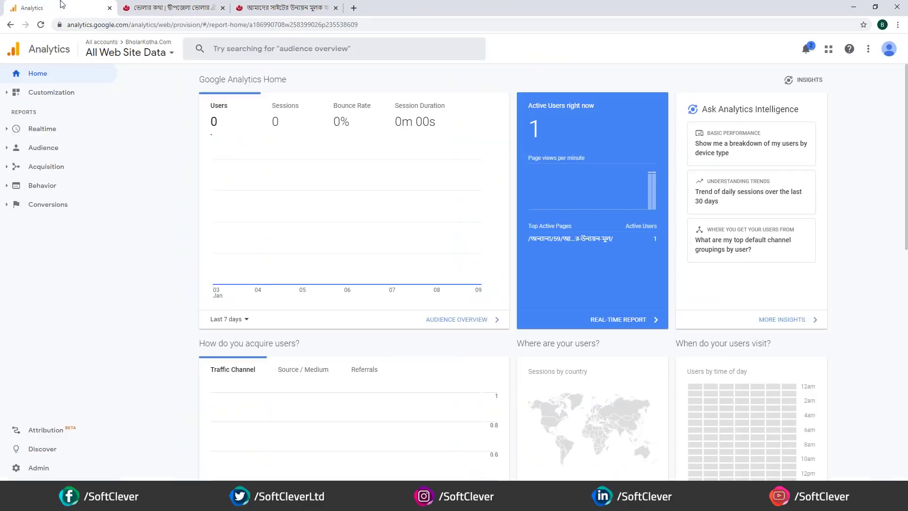
left_click(59, 6)
left_click_drag(546, 126, 528, 132)
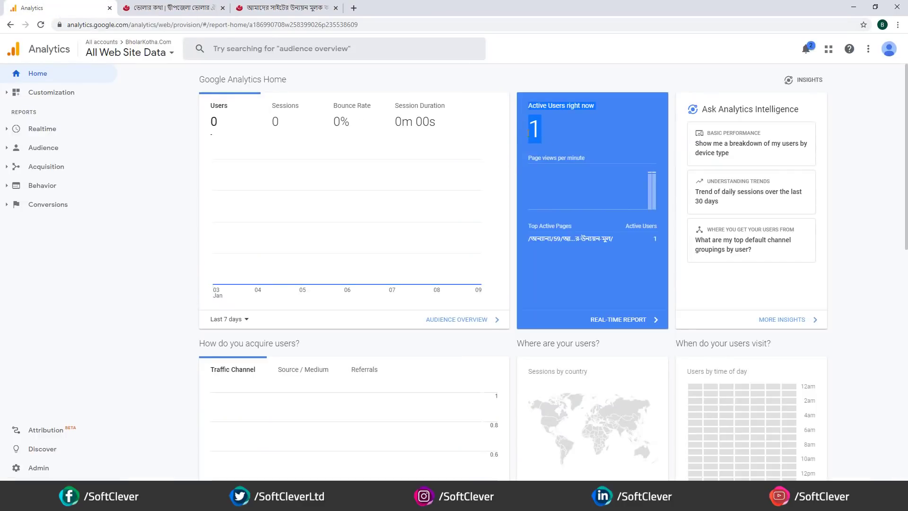
left_click(223, 77)
- Revisit the article and homepage, then confirm 1 active user with the article as top page
left_click(293, 8)
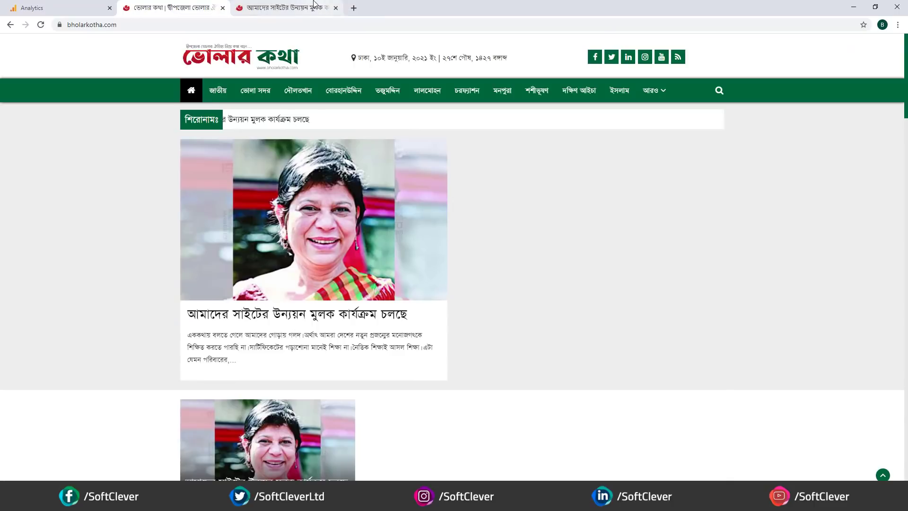
left_click(182, 7)
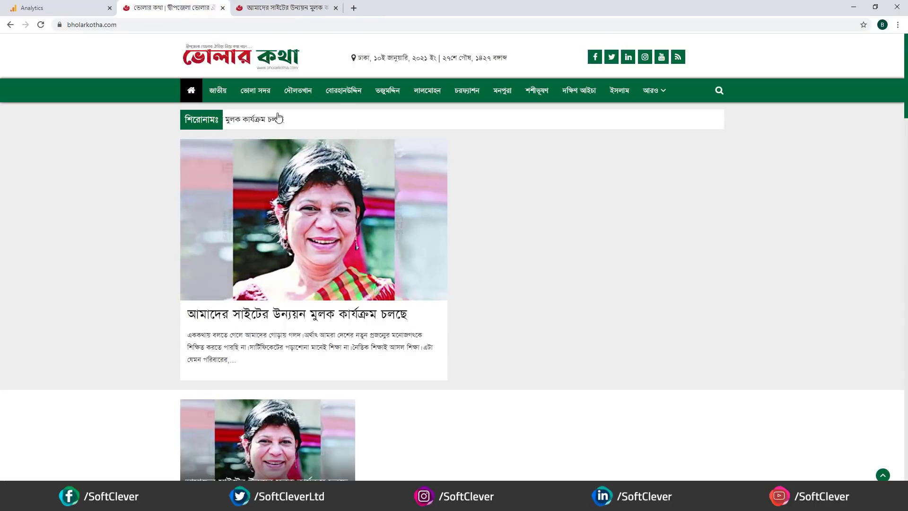
mouse_move(280, 4)
left_mouse_down()
mouse_move(271, 89)
mouse_move(501, 53)
mouse_move(297, 52)
mouse_move(284, 8)
left_mouse_up()
left_click(56, 8)
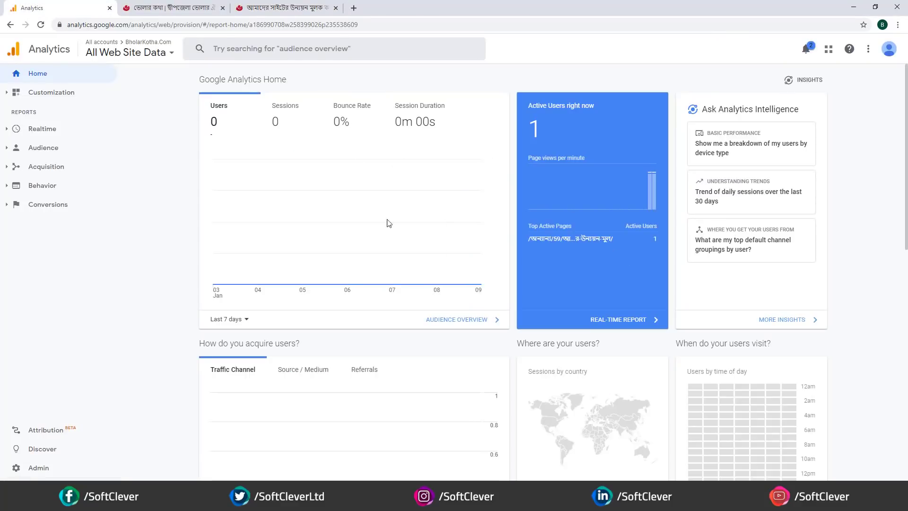
left_click(288, 8)
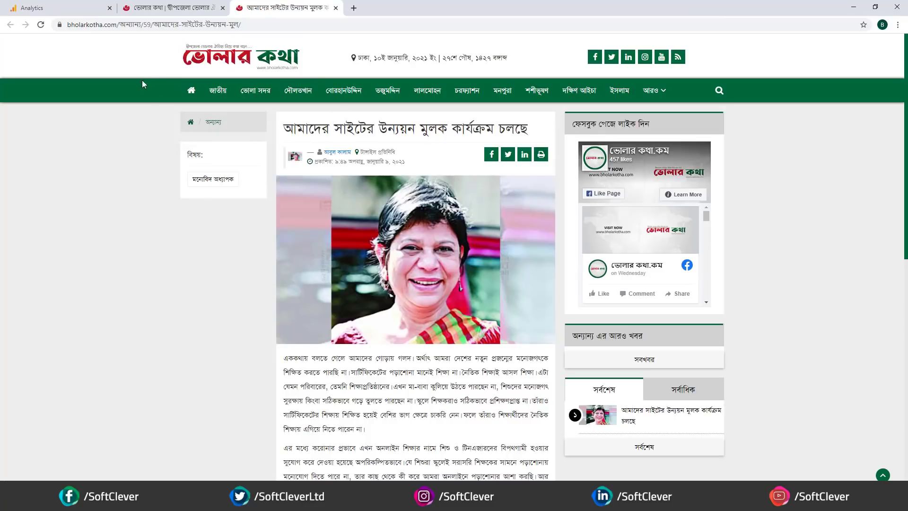
left_click(180, 7)
left_click(71, 7)
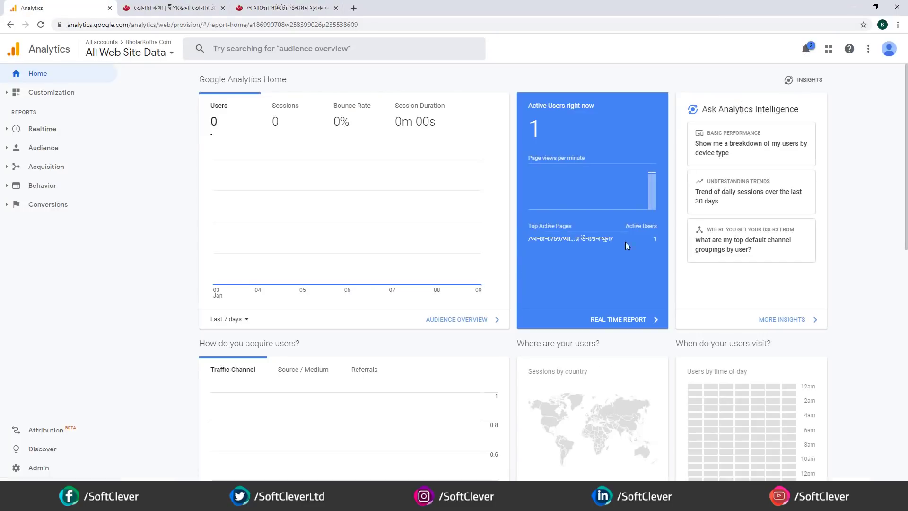
left_click_drag(532, 239, 606, 239)
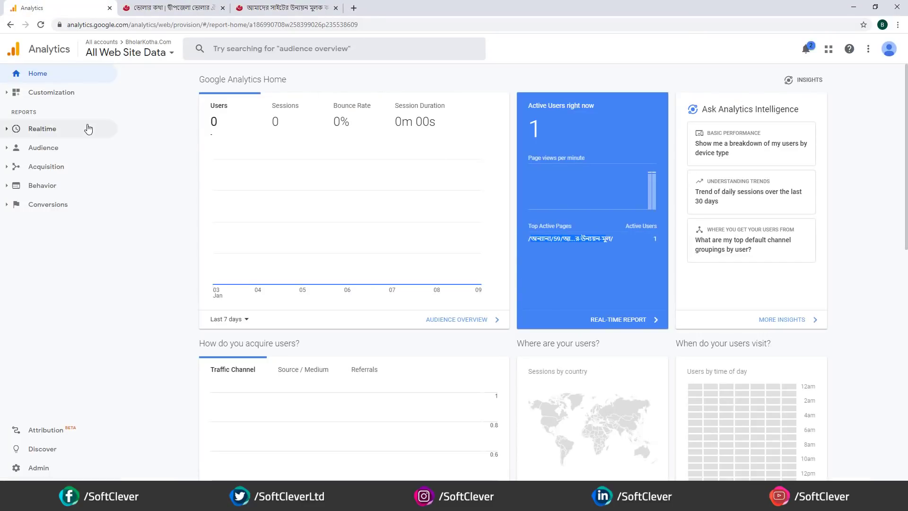
- Filter the Realtime Locations report to show only visitors from Bangladesh
left_click(34, 132)
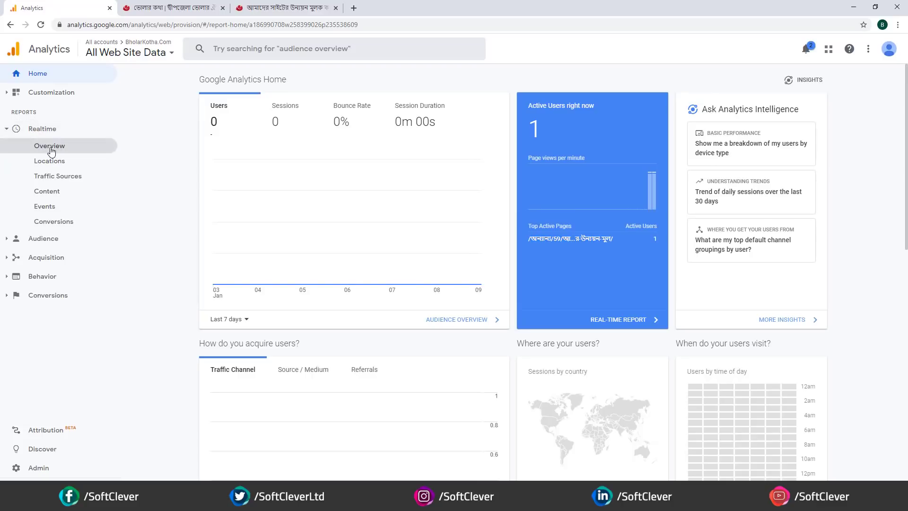
left_click(50, 147)
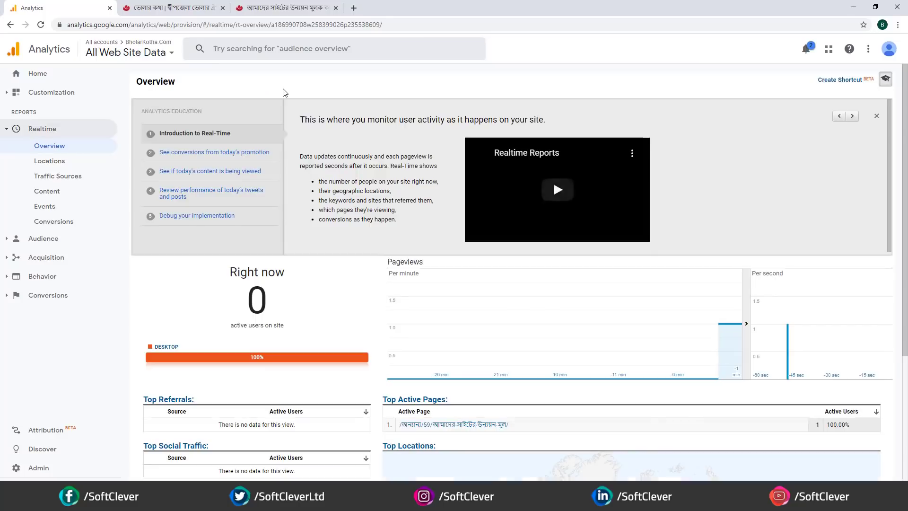
scroll(304, 324, "down", 3)
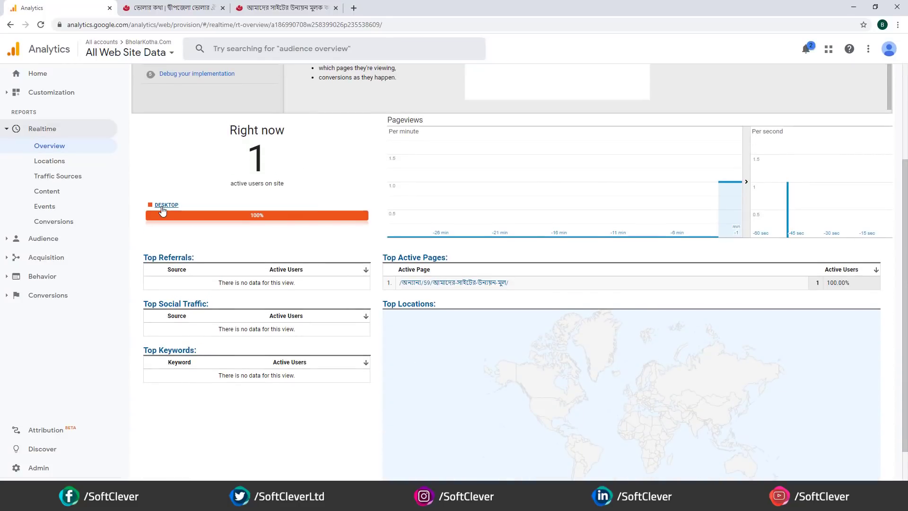
left_click(49, 162)
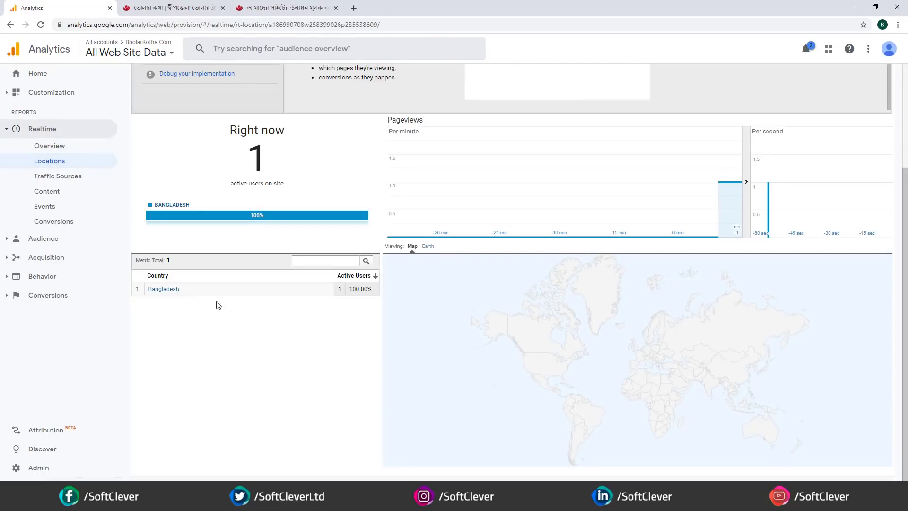
scroll(227, 305, "down", 1)
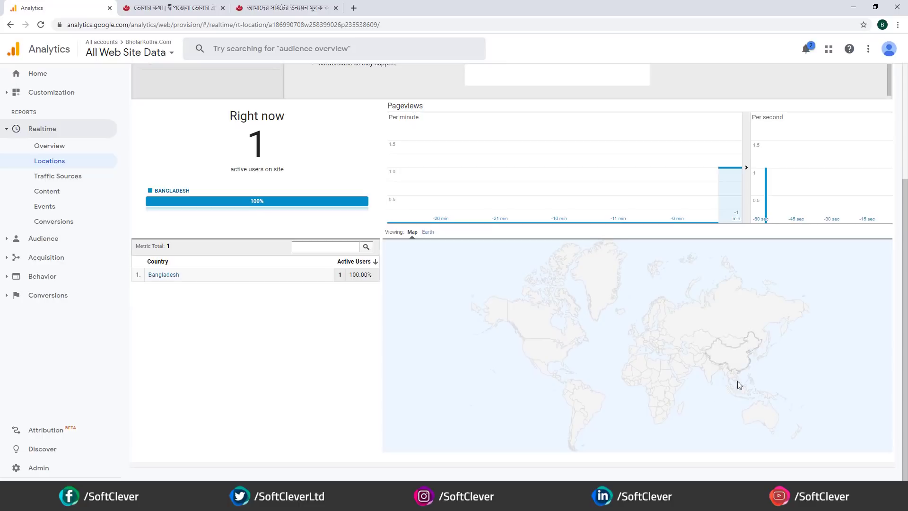
left_click(163, 277)
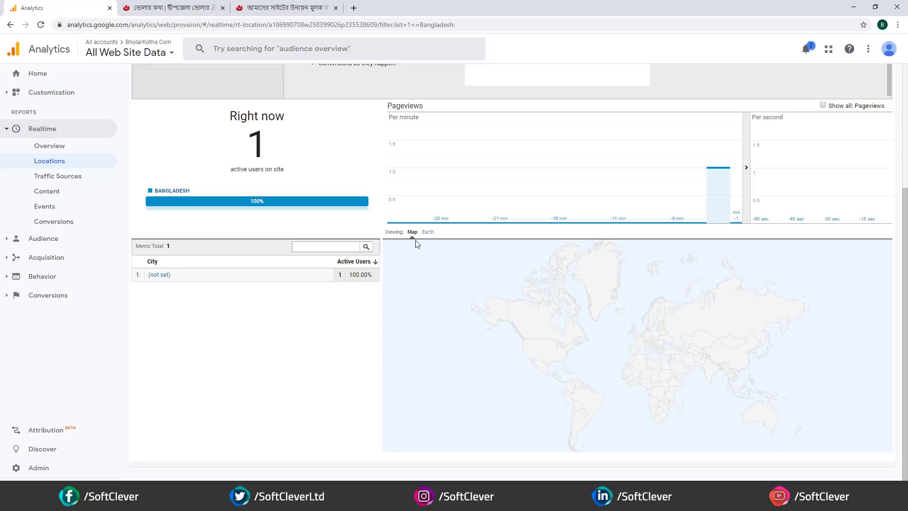
- Review the Bangladesh results and return to the Realtime overview report
scroll(497, 279, "up", 4)
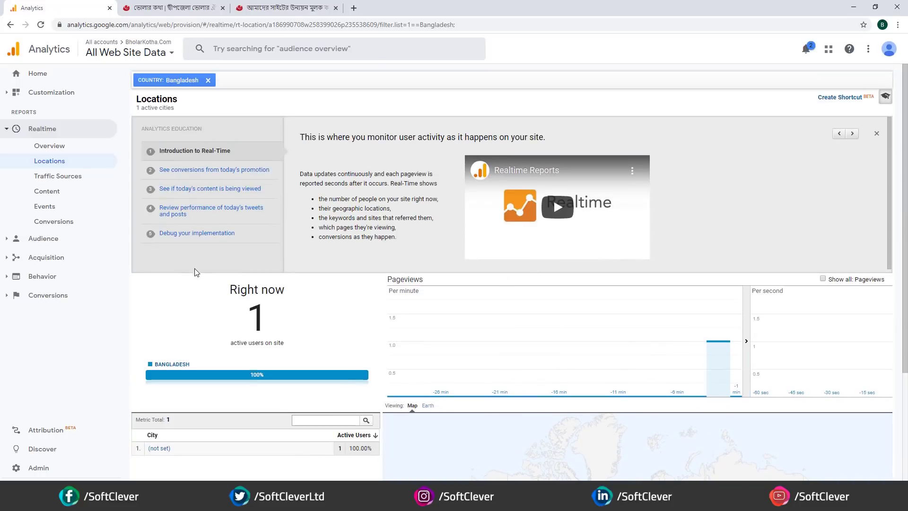
scroll(222, 322, "down", 2)
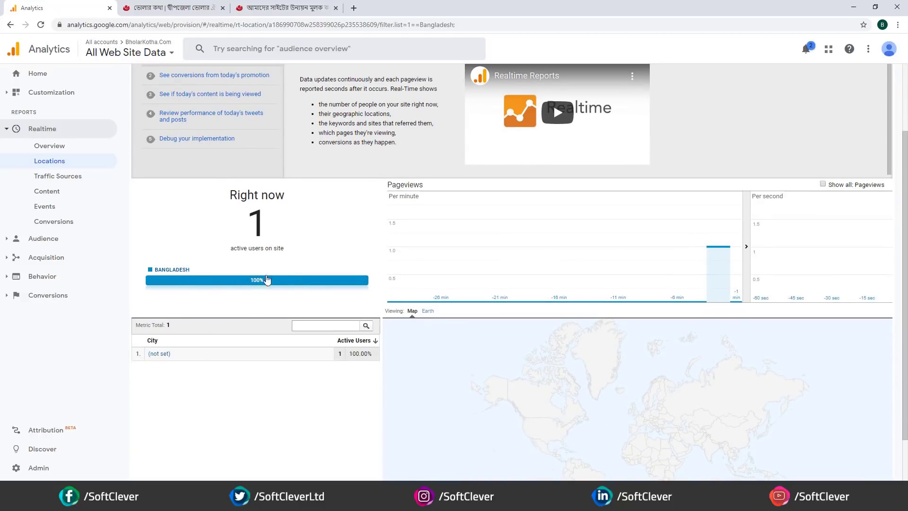
scroll(192, 314, "up", 2)
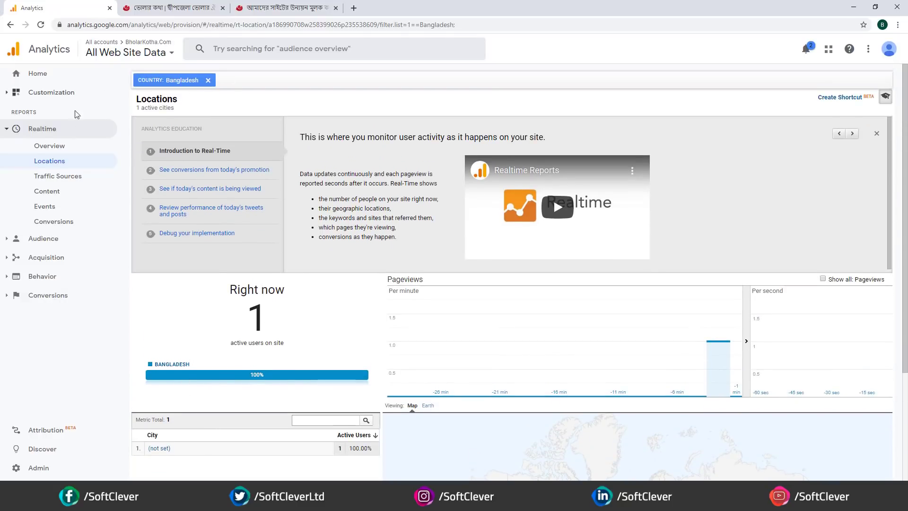
left_click(50, 146)
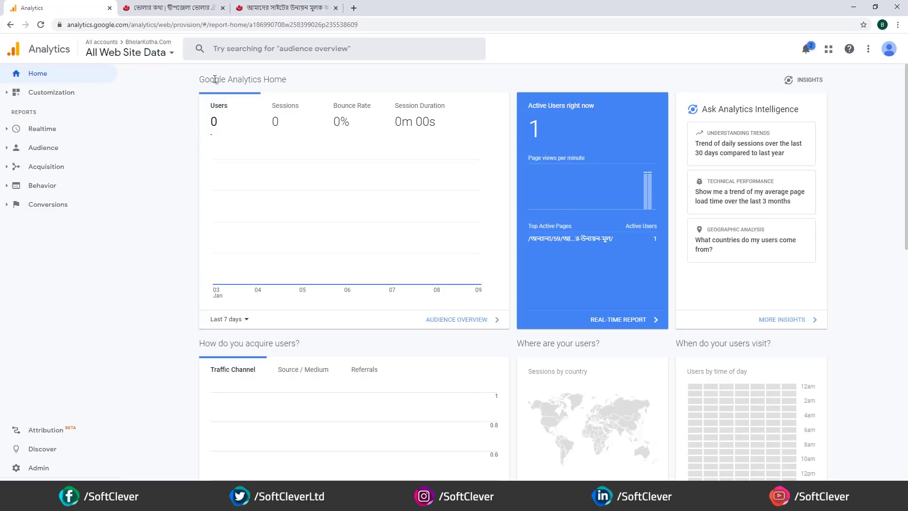
- Close all tabs right of Analytics and open Admin's Property User Management
left_click(124, 8)
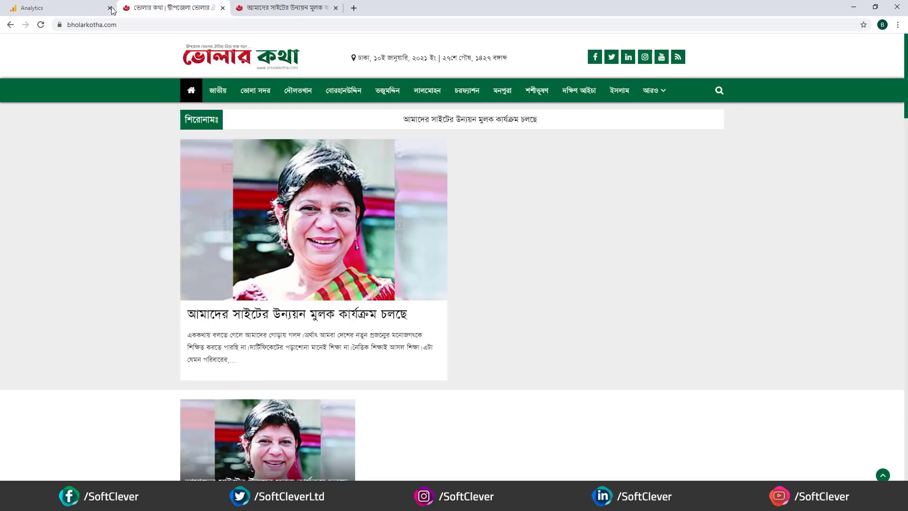
left_click(71, 8)
left_click(284, 8)
left_click(40, 8)
right_click(41, 5)
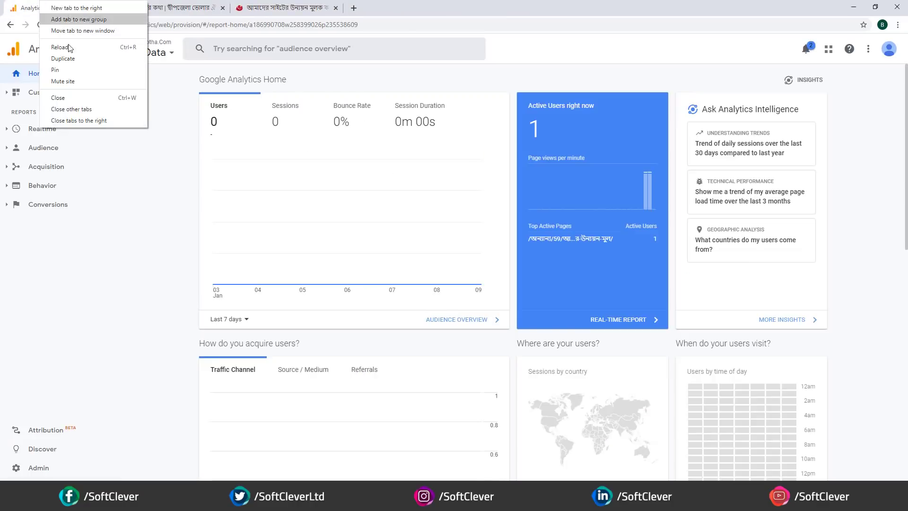
left_click(95, 120)
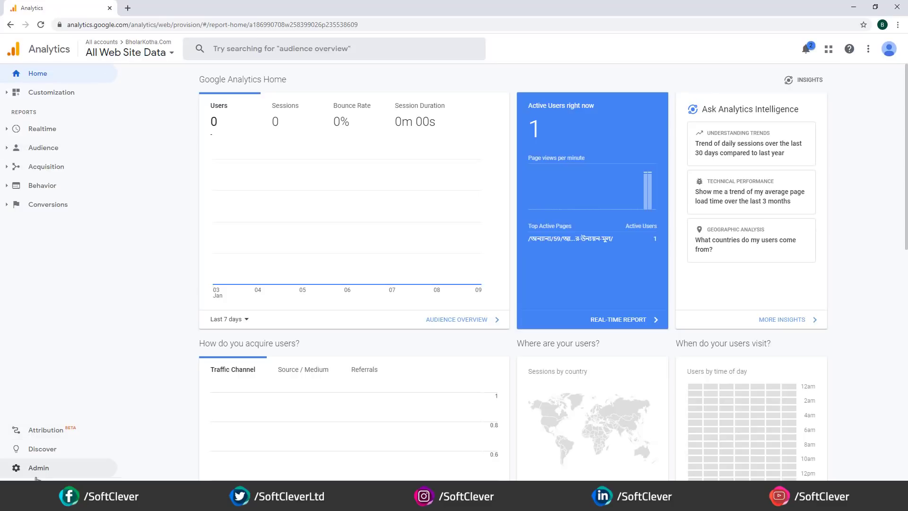
left_click(48, 468)
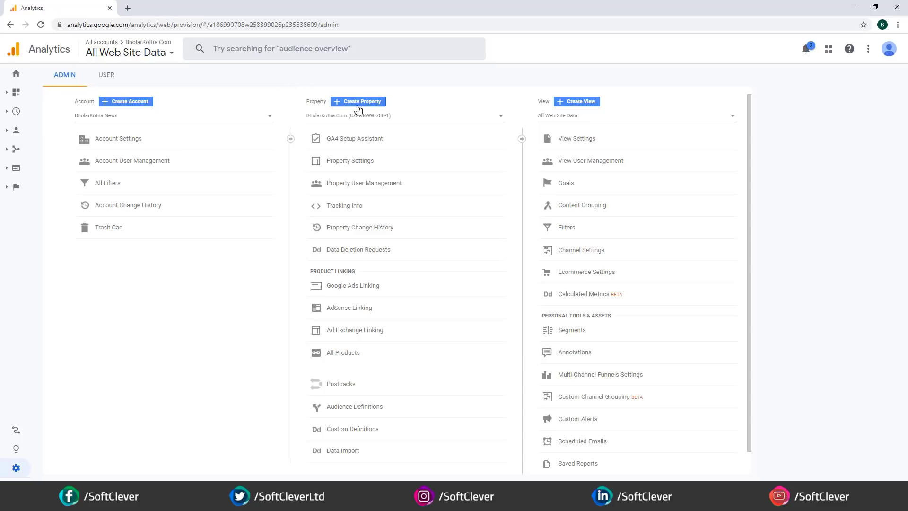
left_click(347, 186)
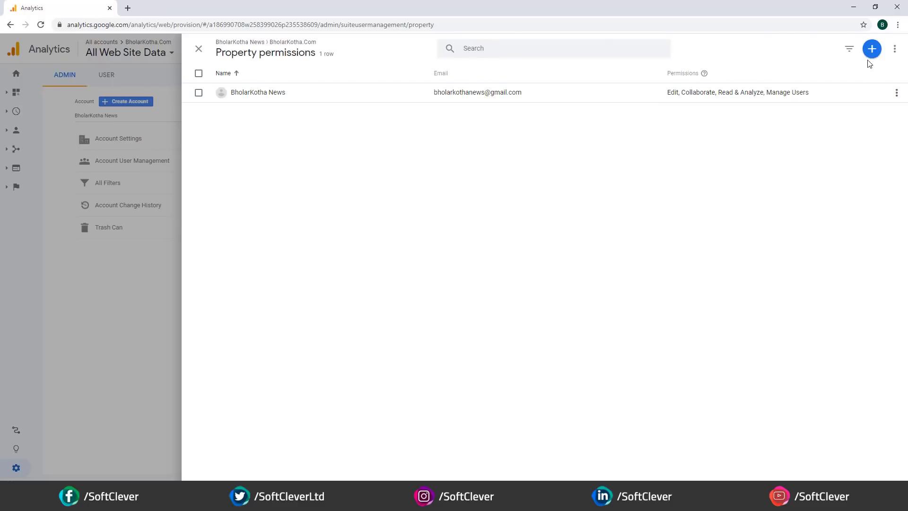
- Add a new user by e-mail address with Manage Users and Edit permissions ticked
left_click(871, 50)
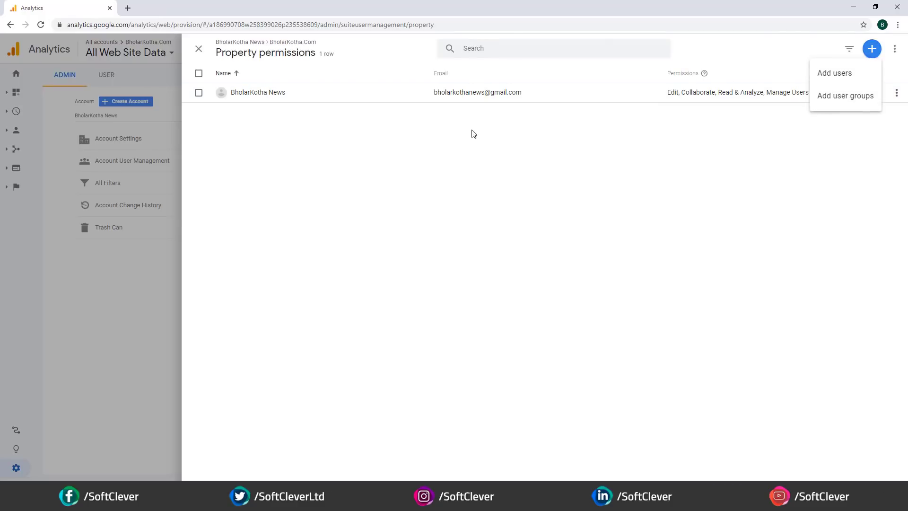
left_click(832, 79)
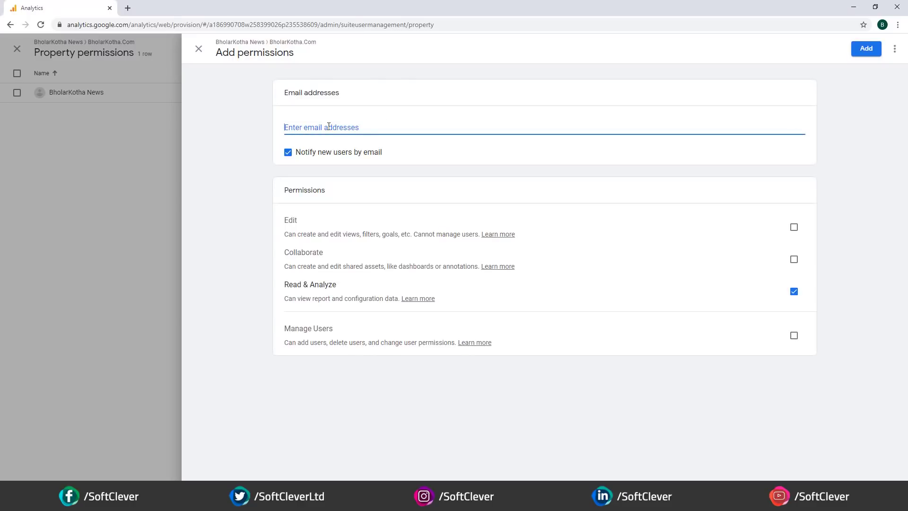
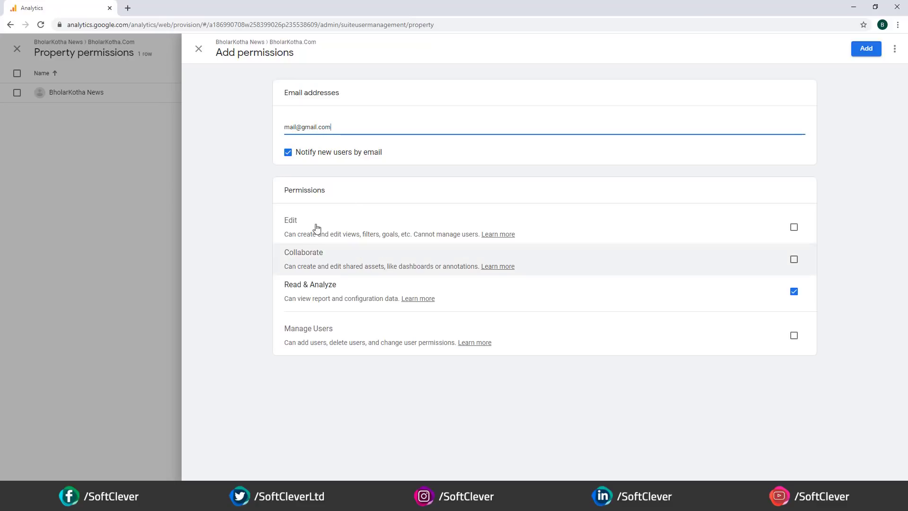
left_click(794, 336)
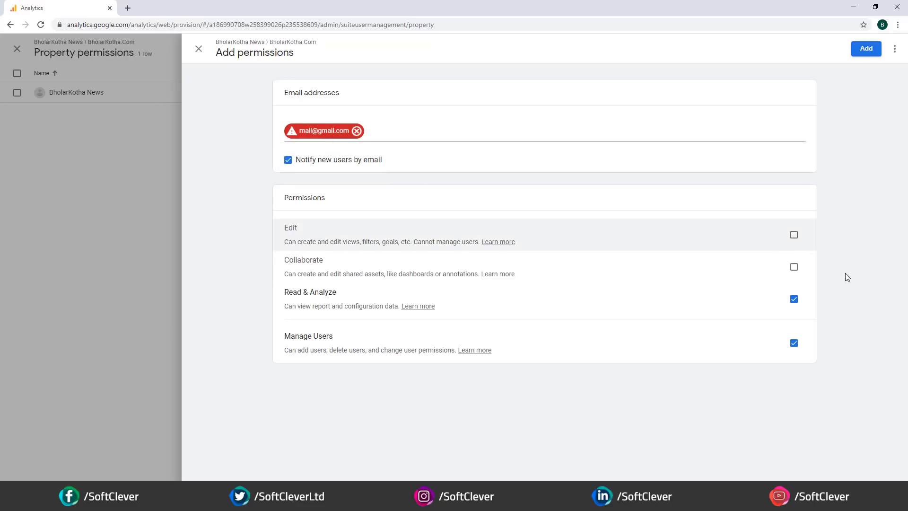
left_click(794, 234)
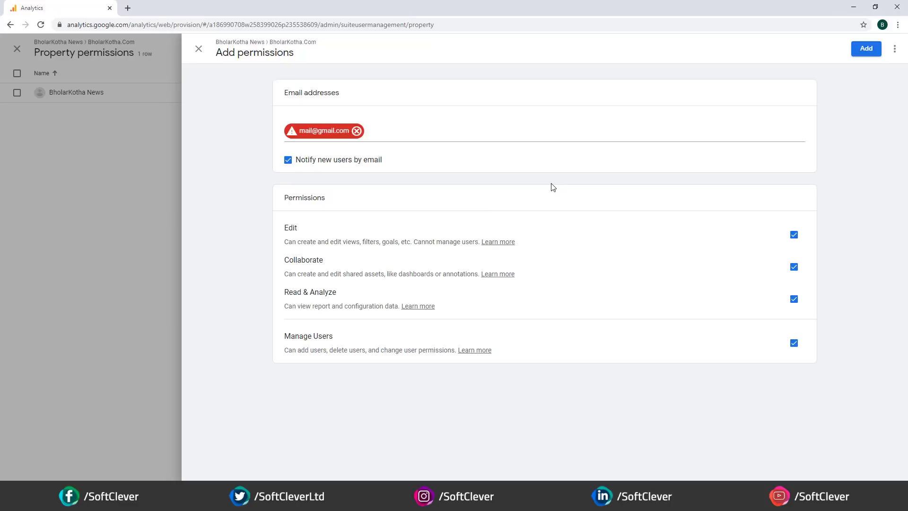
- Remove the rejected e-mail address chip and close the add permissions panel
left_click(357, 132)
left_click(198, 50)
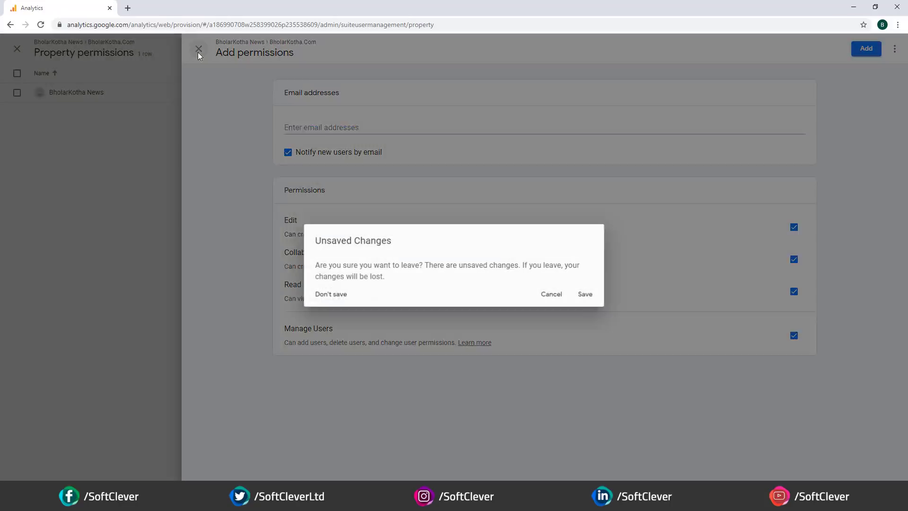
left_click(557, 294)
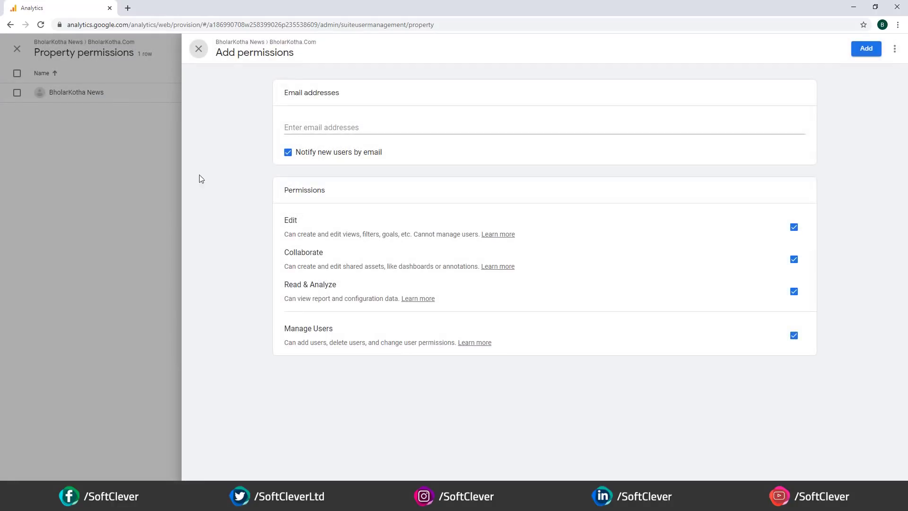
left_click(199, 50)
- Discard the unsaved new user and close the property permissions list
left_click(332, 294)
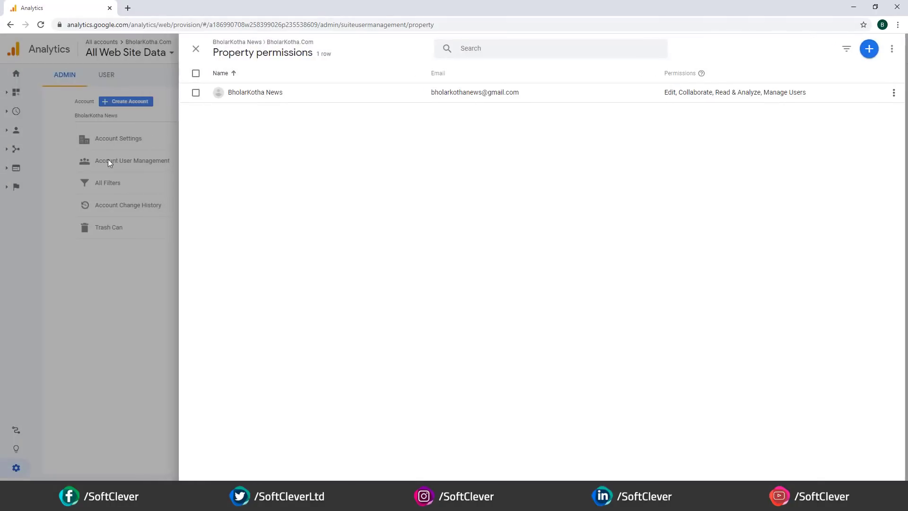
left_click(144, 271)
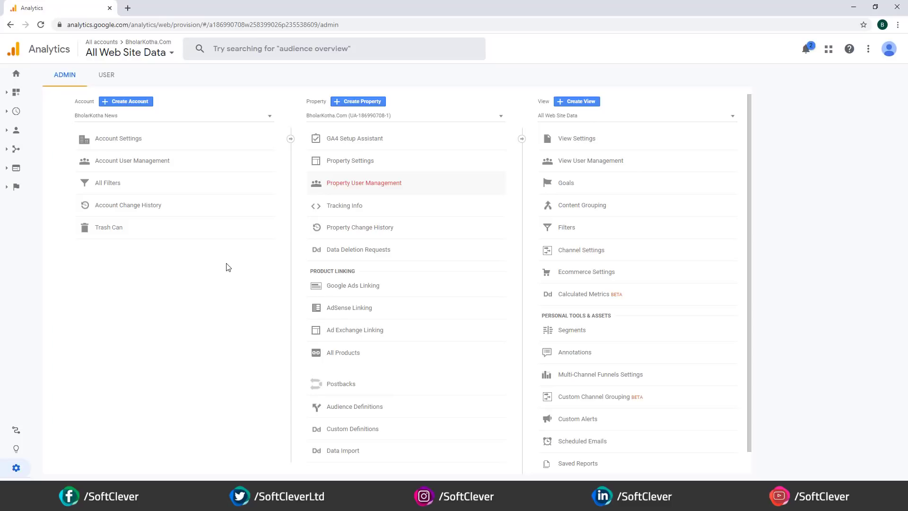
- Close the Analytics window to reveal the ভোলা সদর category page
left_click(109, 8)
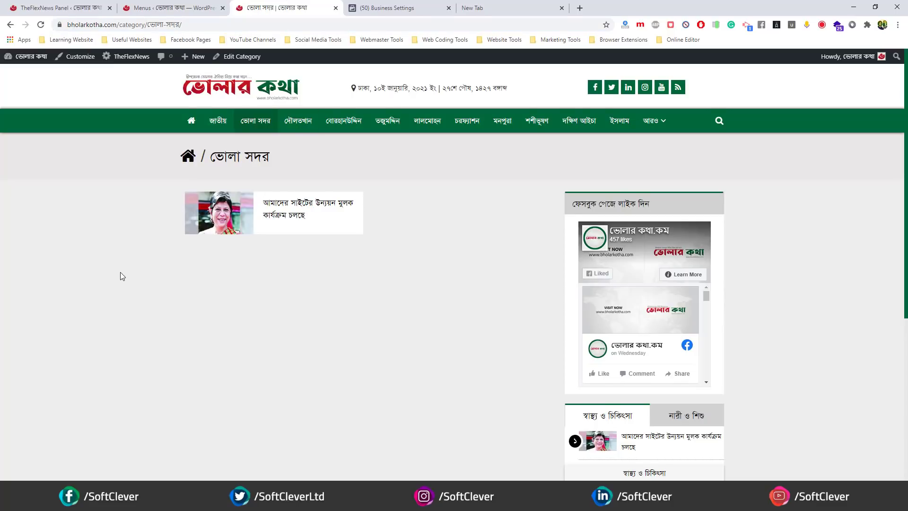
scroll(120, 270, "down", 6)
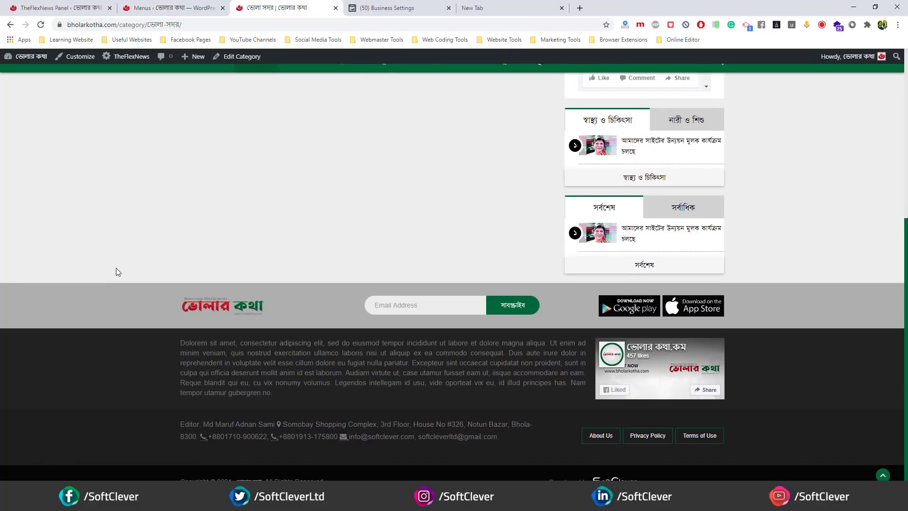
scroll(270, 203, "up", 5)
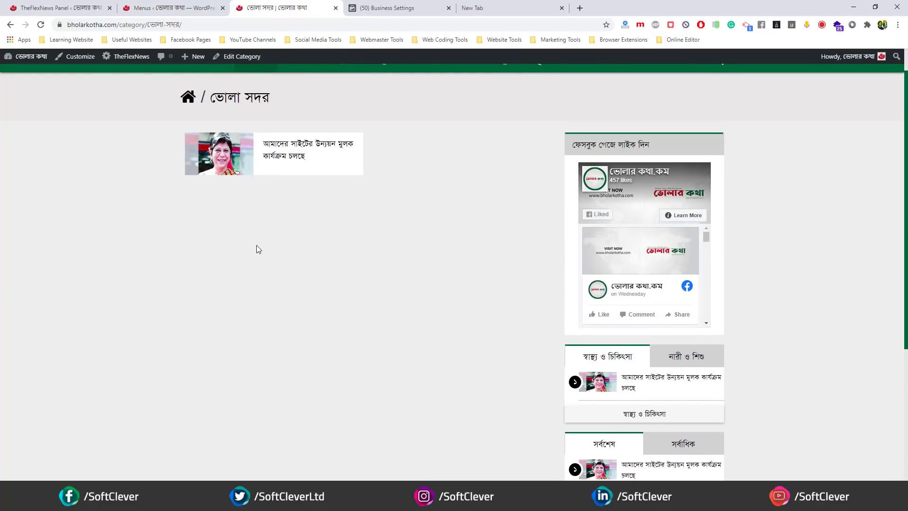
scroll(255, 245, "up", 2)
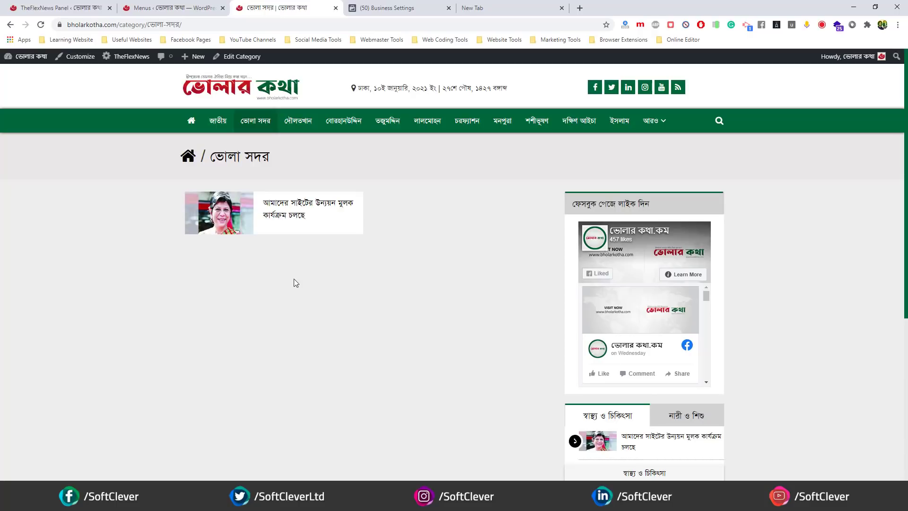
scroll(308, 283, "down", 6)
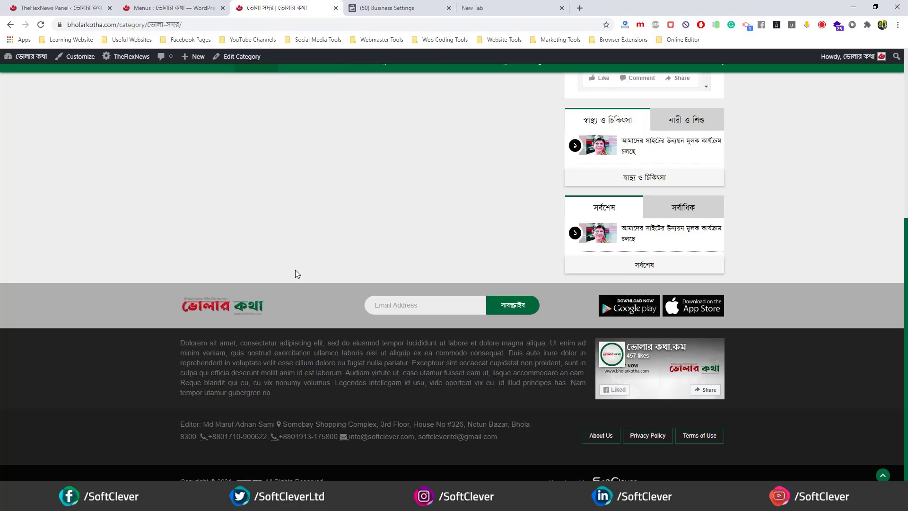
scroll(296, 270, "up", 6)
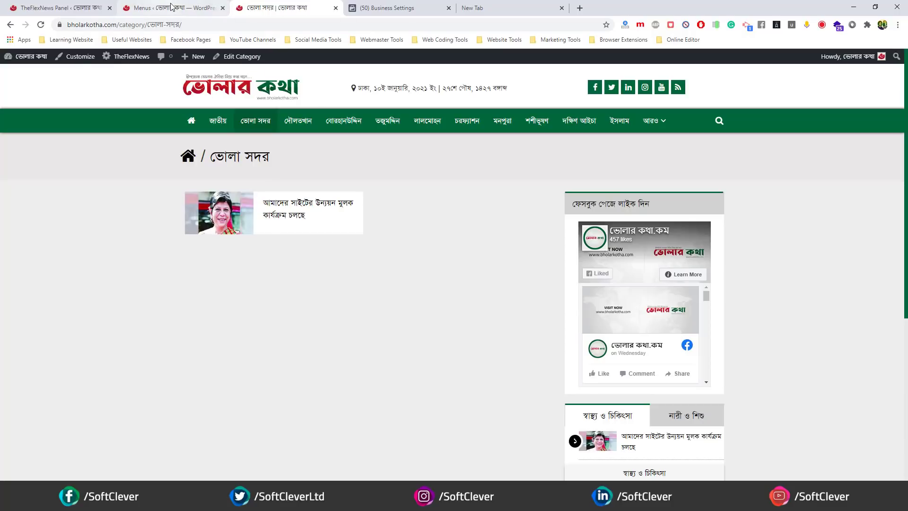
- View TheFlexNews Website Basic Setting options, then switch to the ভোলা সদর category page
left_click(62, 8)
scroll(249, 282, "up", 6)
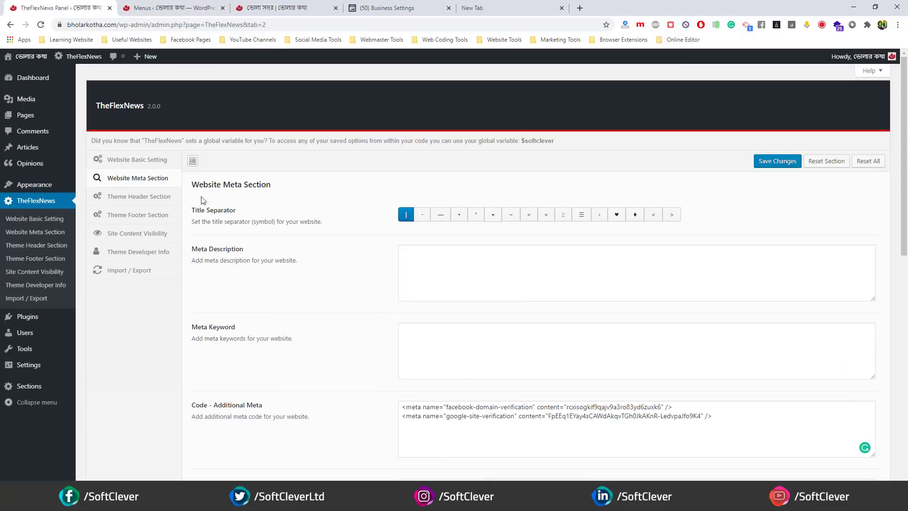
left_click(151, 160)
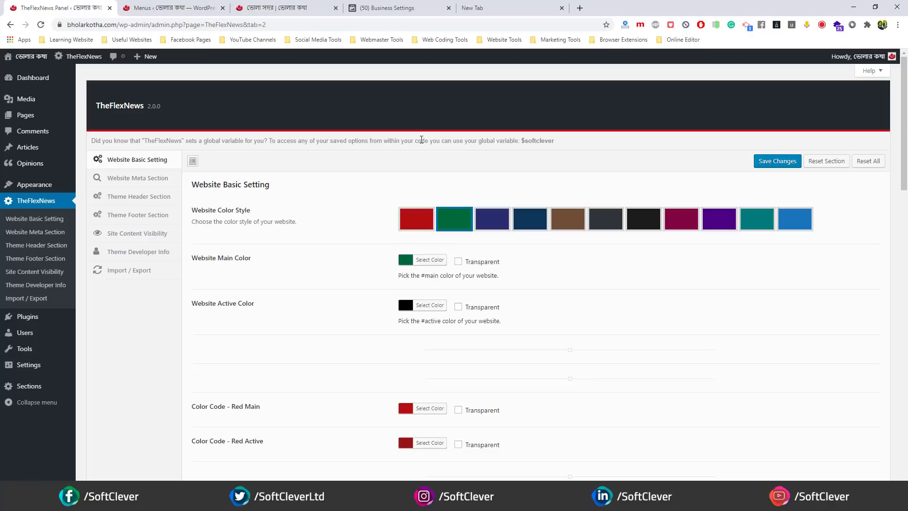
left_click(312, 8)
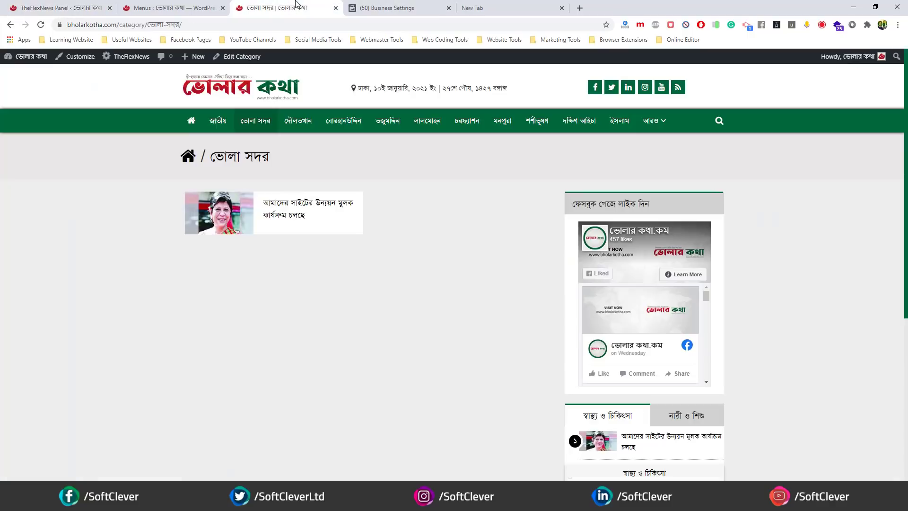
- Close the Business Settings tab and go from the ভোলা সদর page to the homepage
left_click(449, 8)
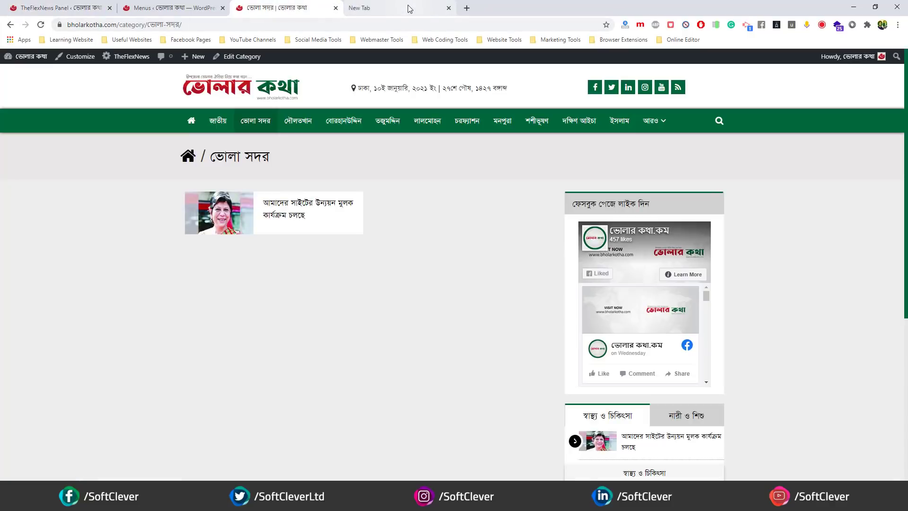
scroll(350, 241, "down", 5)
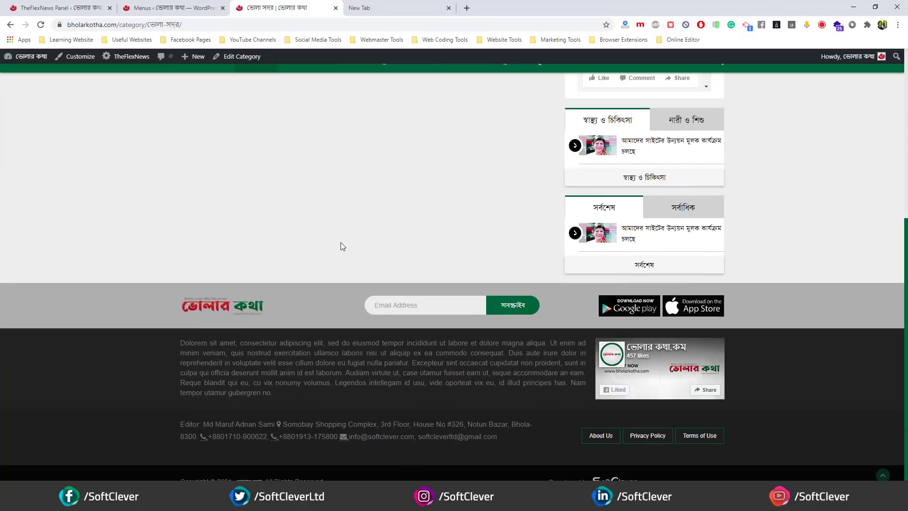
scroll(331, 245, "up", 5)
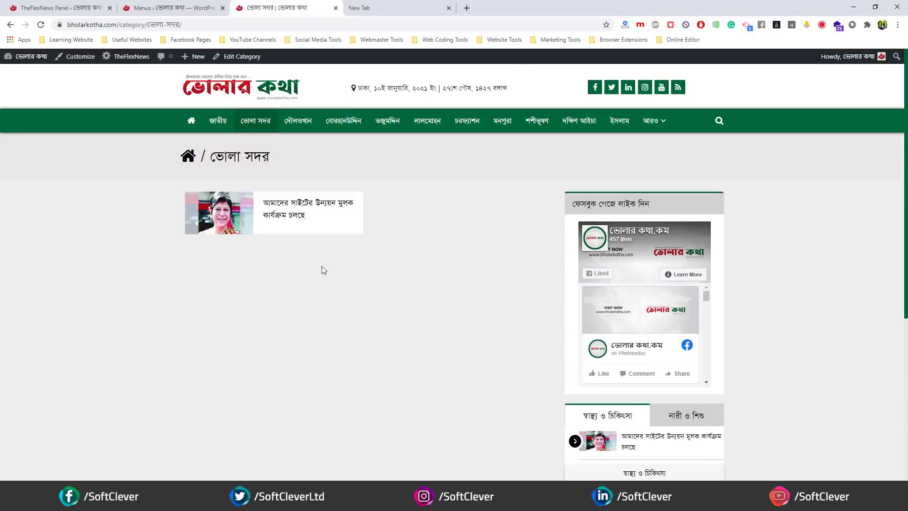
left_click(244, 96)
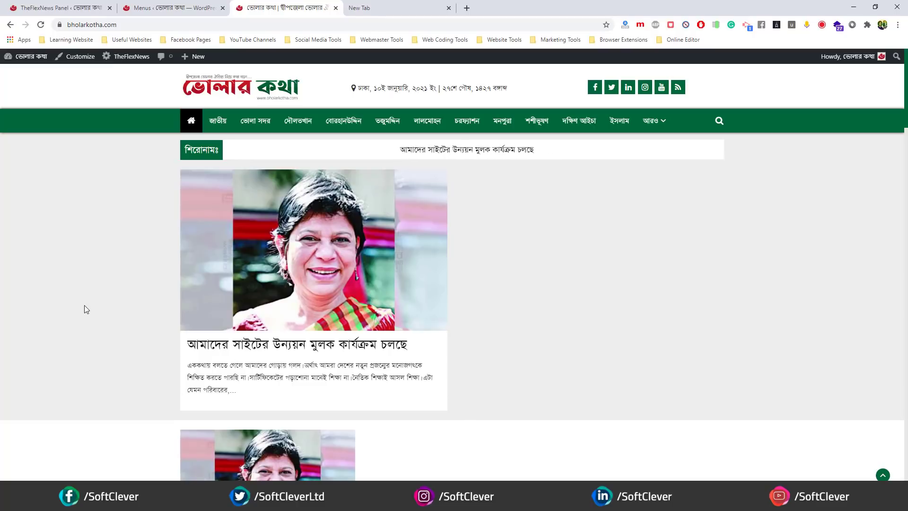
scroll(93, 290, "down", 20)
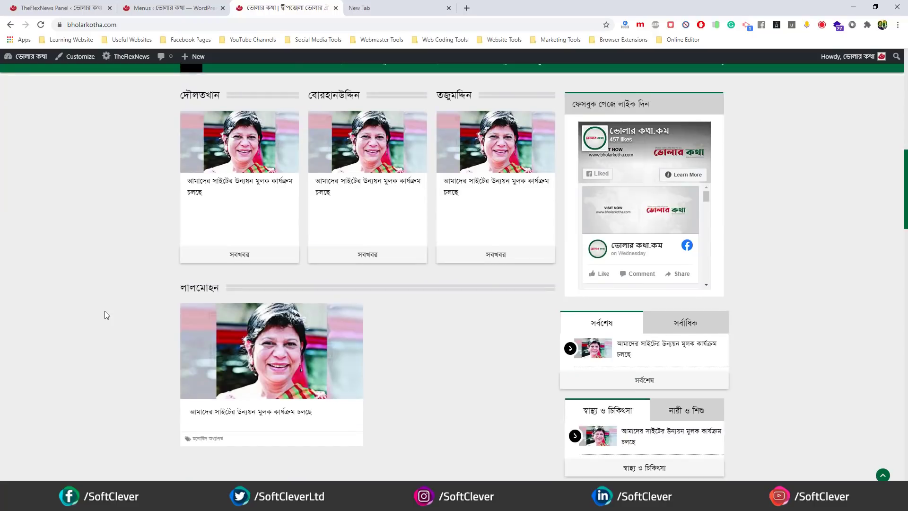
scroll(101, 320, "down", 15)
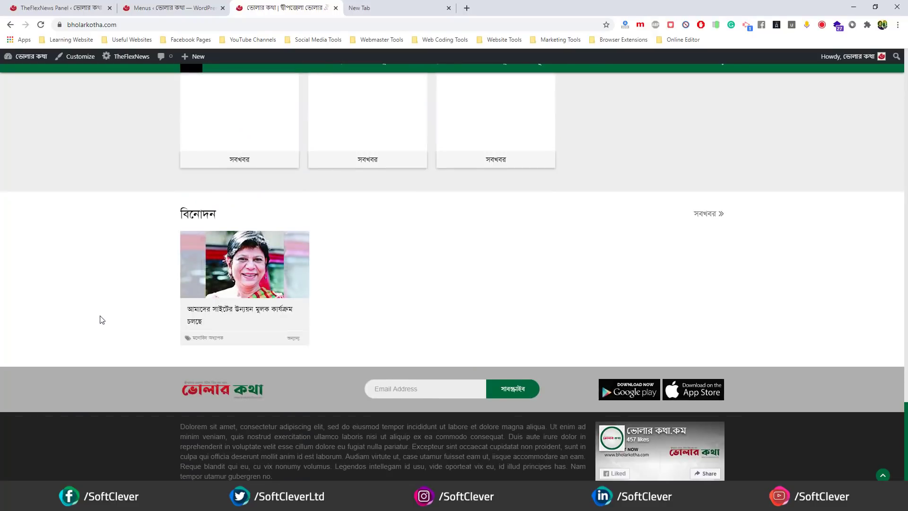
scroll(100, 320, "down", 2)
scroll(97, 322, "up", 15)
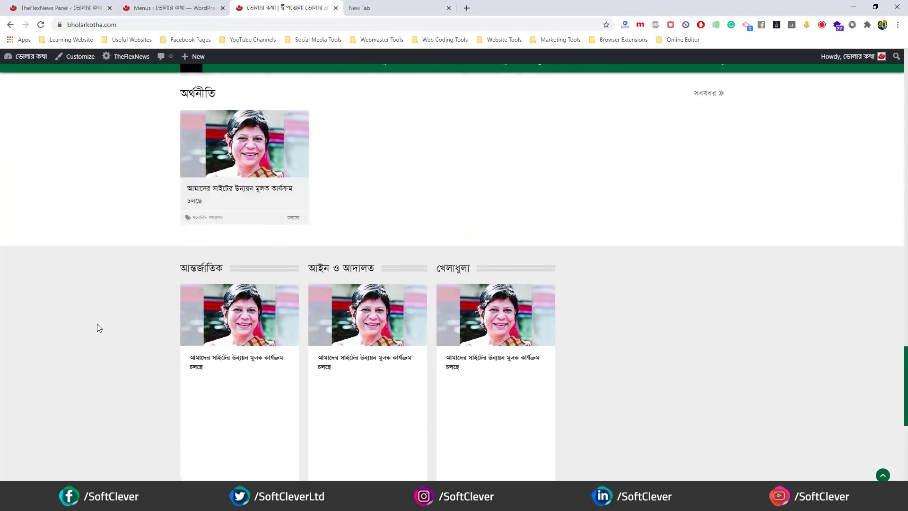
scroll(91, 327, "up", 8)
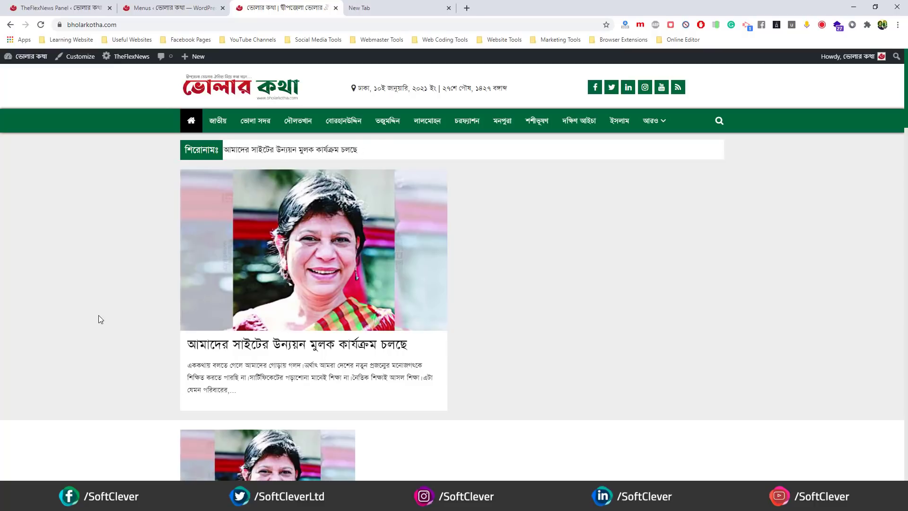
- Browse TheFlexNews Website Meta, Theme Header and Theme Footer sections
left_click(62, 7)
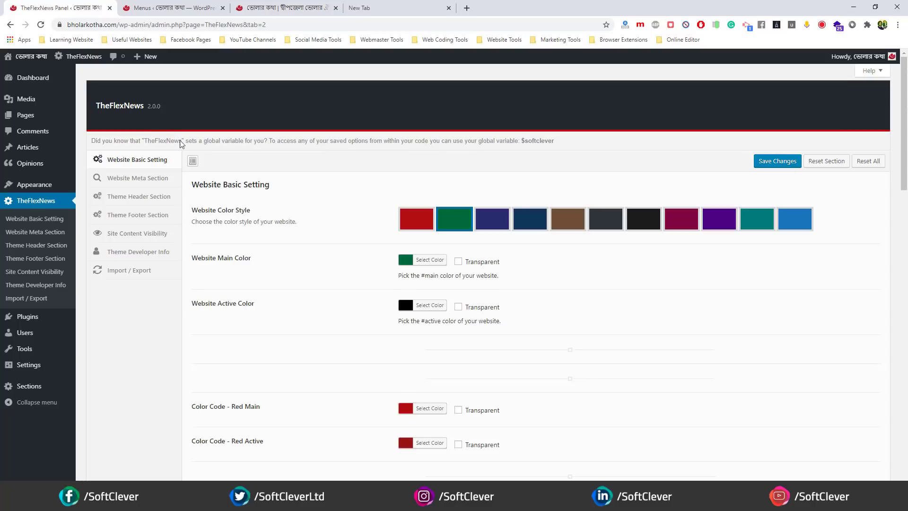
left_click(144, 177)
left_click(138, 197)
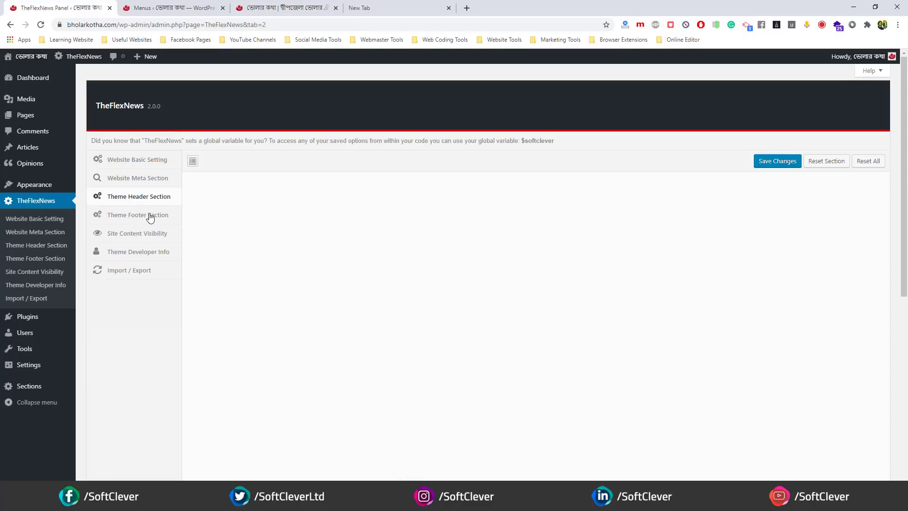
left_click(138, 215)
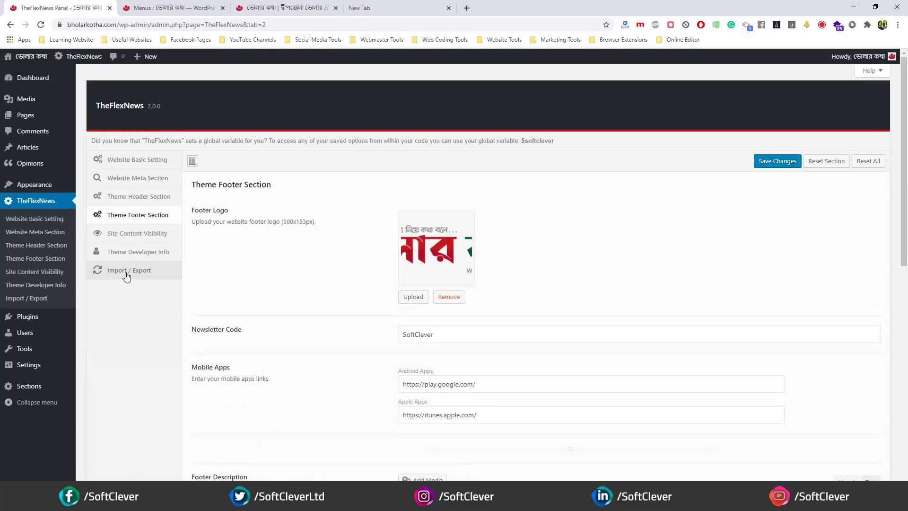
- Copy the exported theme options data from the Import / Export section
left_click(126, 273)
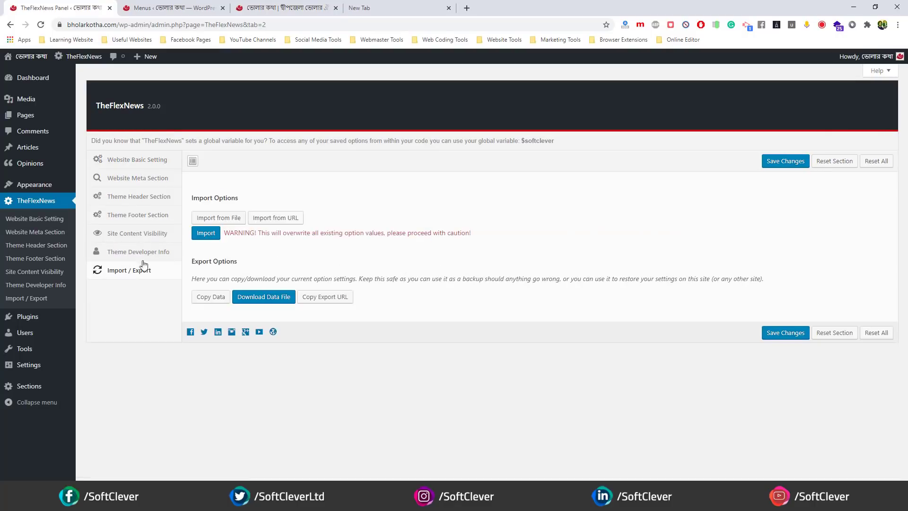
left_click(211, 297)
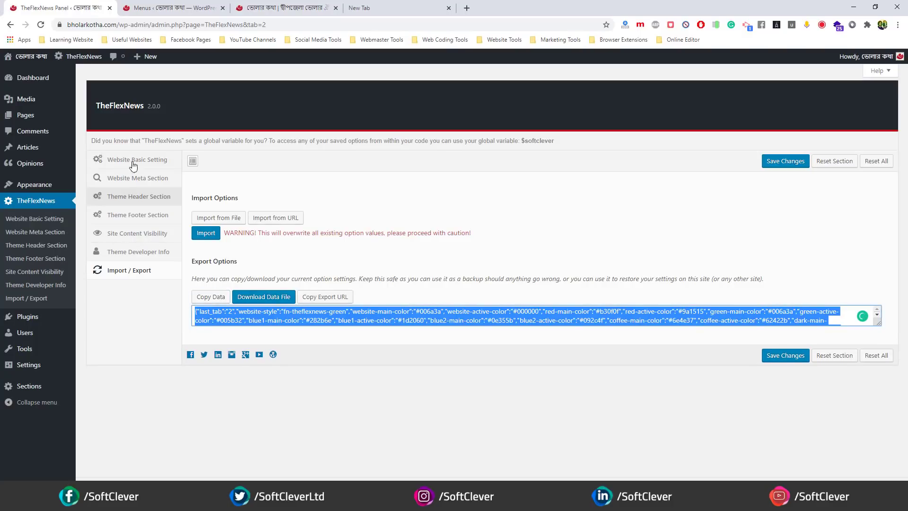
right_click(237, 321)
left_click(260, 162)
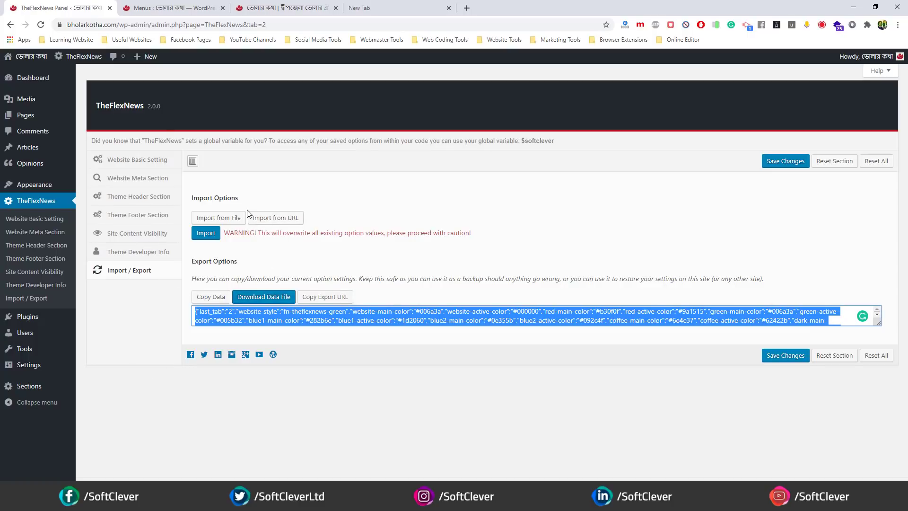
left_click(875, 361)
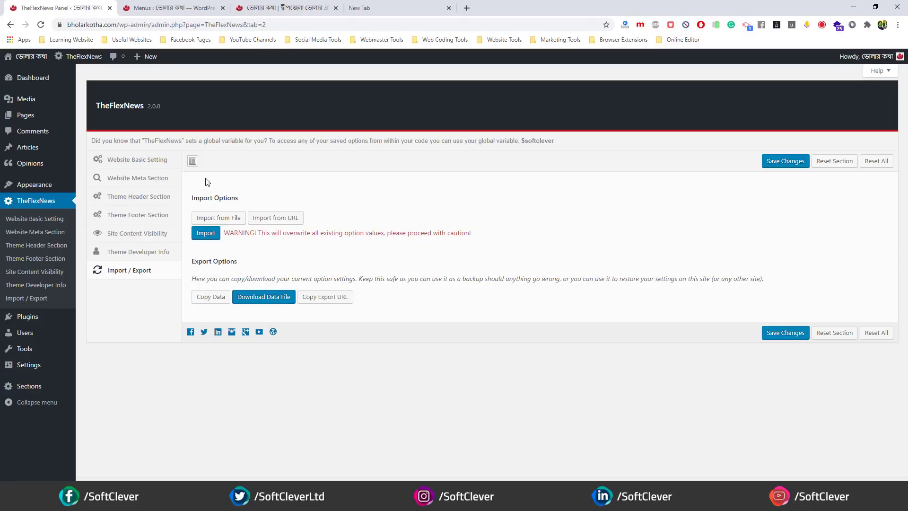
- Load dainikbidyaloy.com in the new tab and scroll through its homepage
left_click(389, 6)
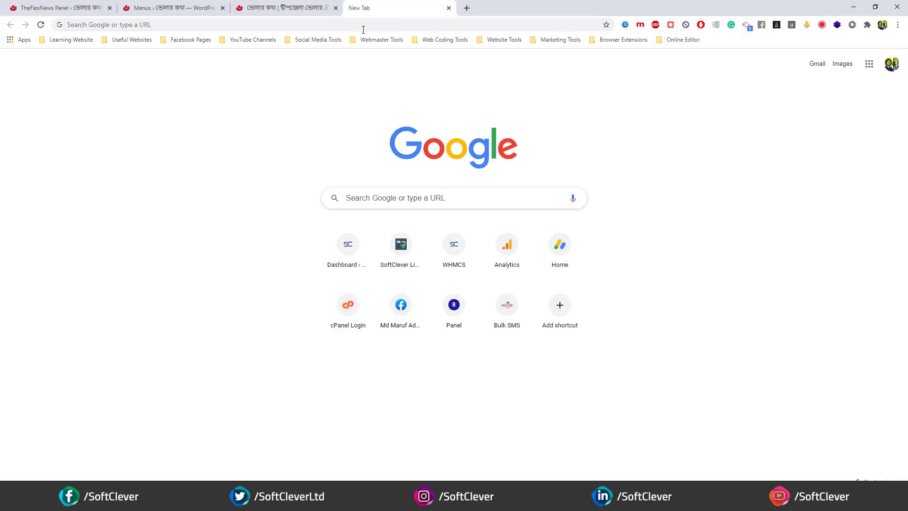
left_click(365, 21)
type("dainikbidyaloy.com")
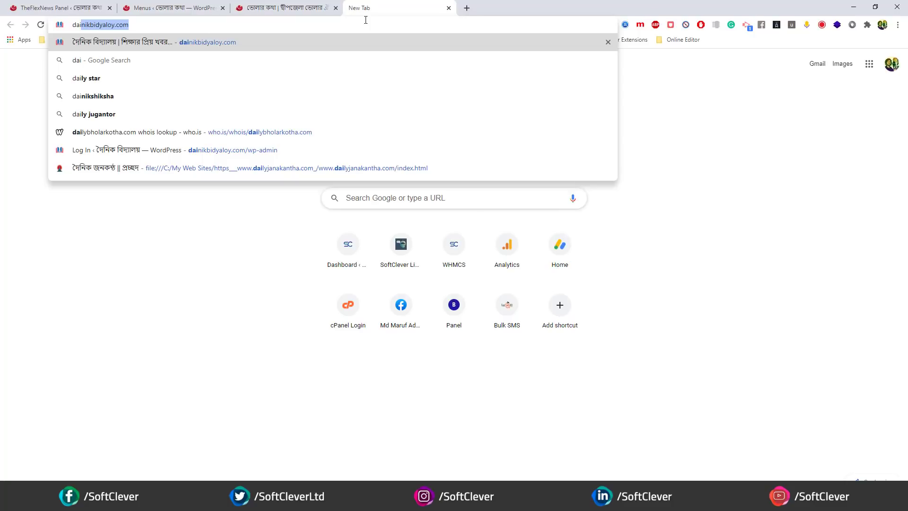
key("Return")
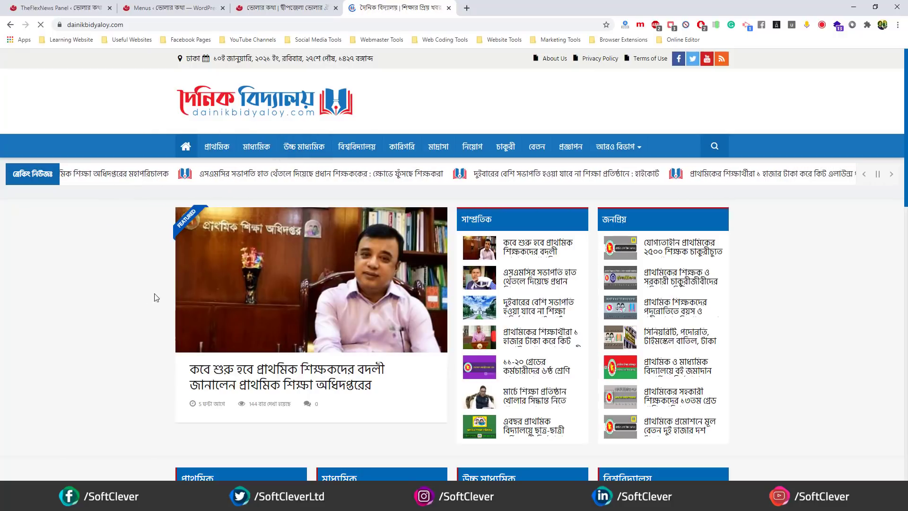
scroll(97, 293, "down", 6)
scroll(95, 289, "down", 10)
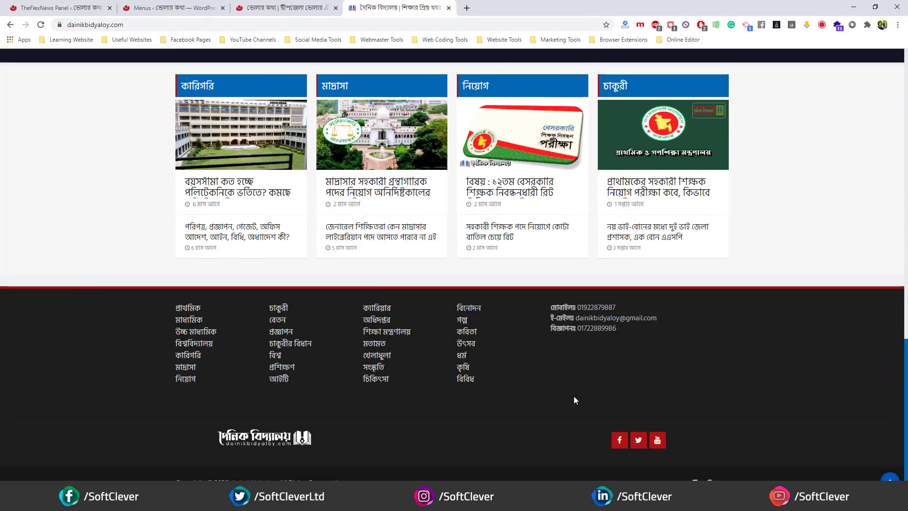
scroll(110, 359, "up", 1)
scroll(107, 358, "up", 15)
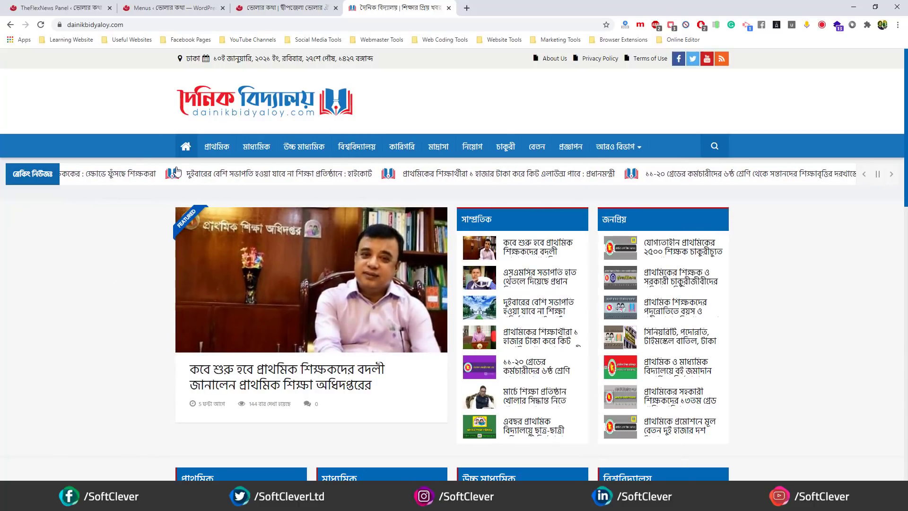
- Compare against the Bholar Kotha homepage, then close the dainikbidyaloy.com tab
left_click(273, 8)
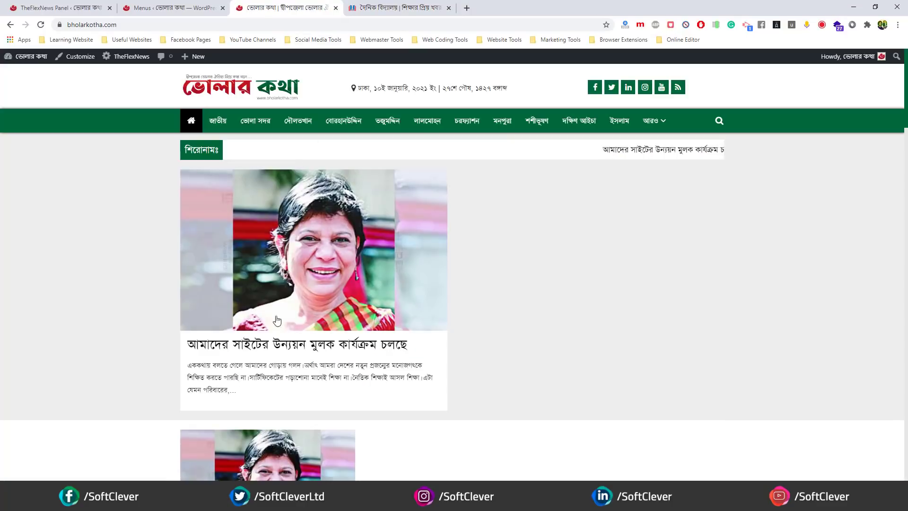
left_click(378, 8)
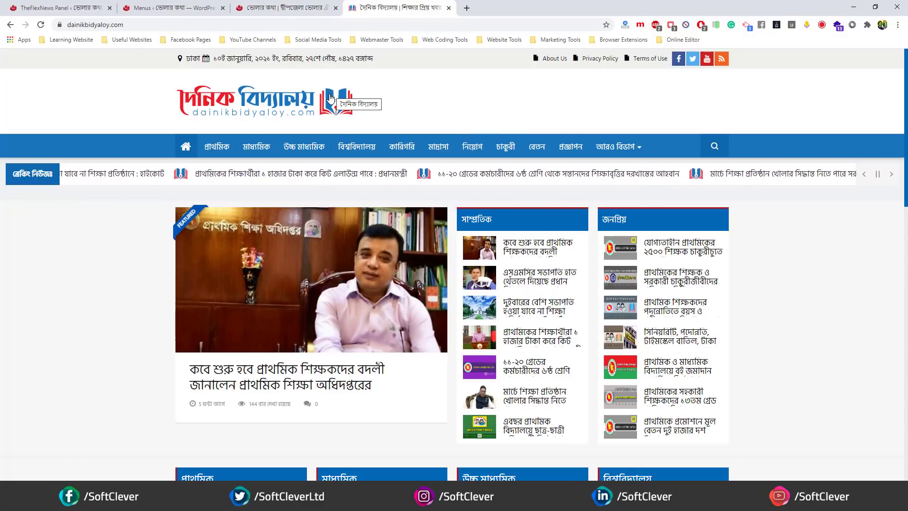
left_click(449, 8)
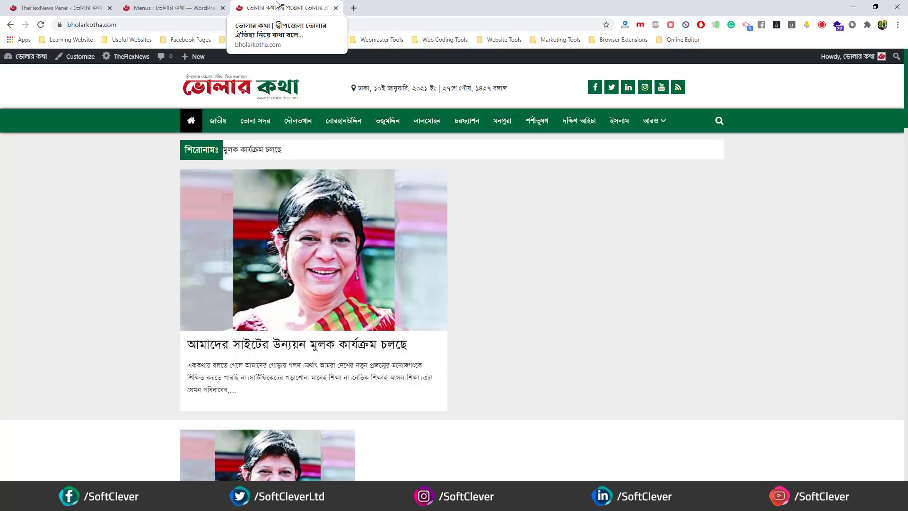
left_click(188, 3)
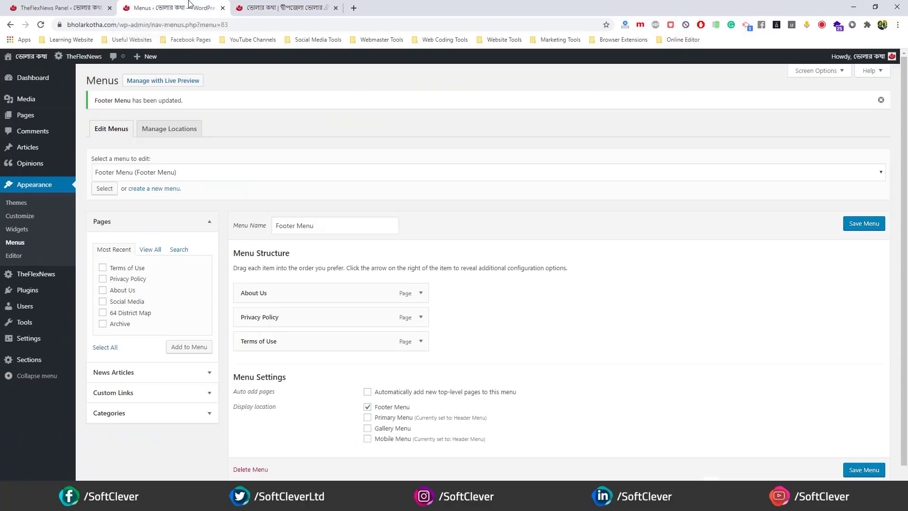
left_click(284, 7)
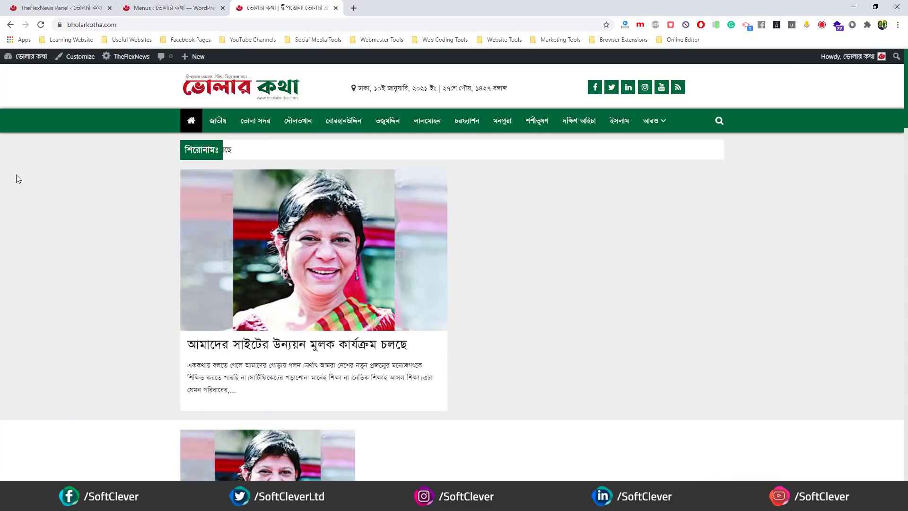